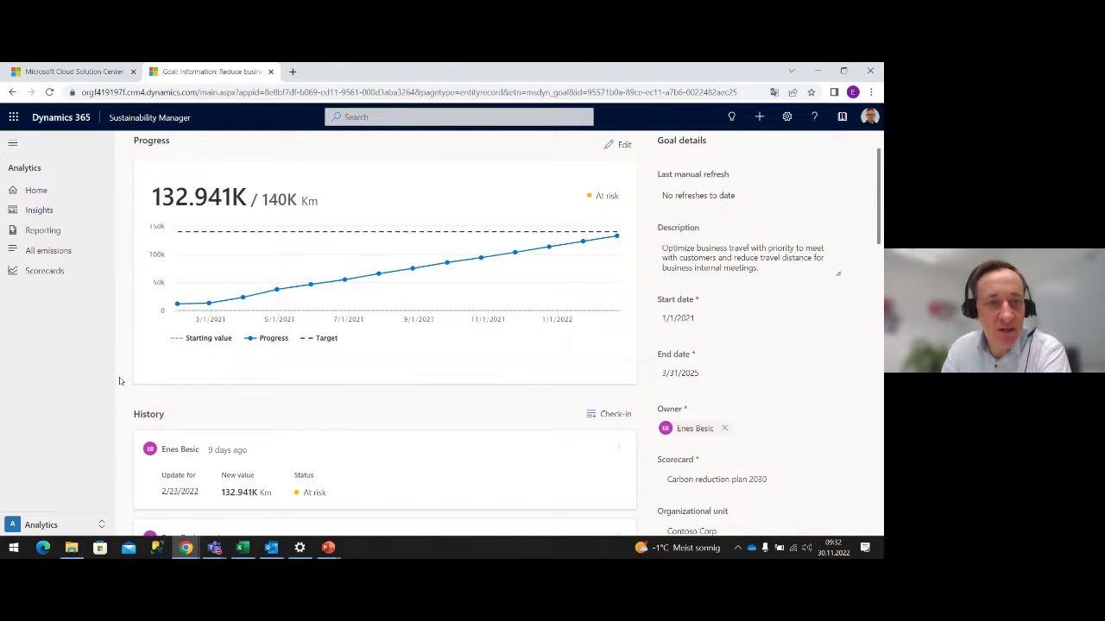
- Switch to the Business travels workbook in Excel and examine its business travel type, vehicle type, distance and distance unit columns
{"action": "scroll", "coordinate": [120, 380], "scroll_direction": "up", "scroll_amount": 1}
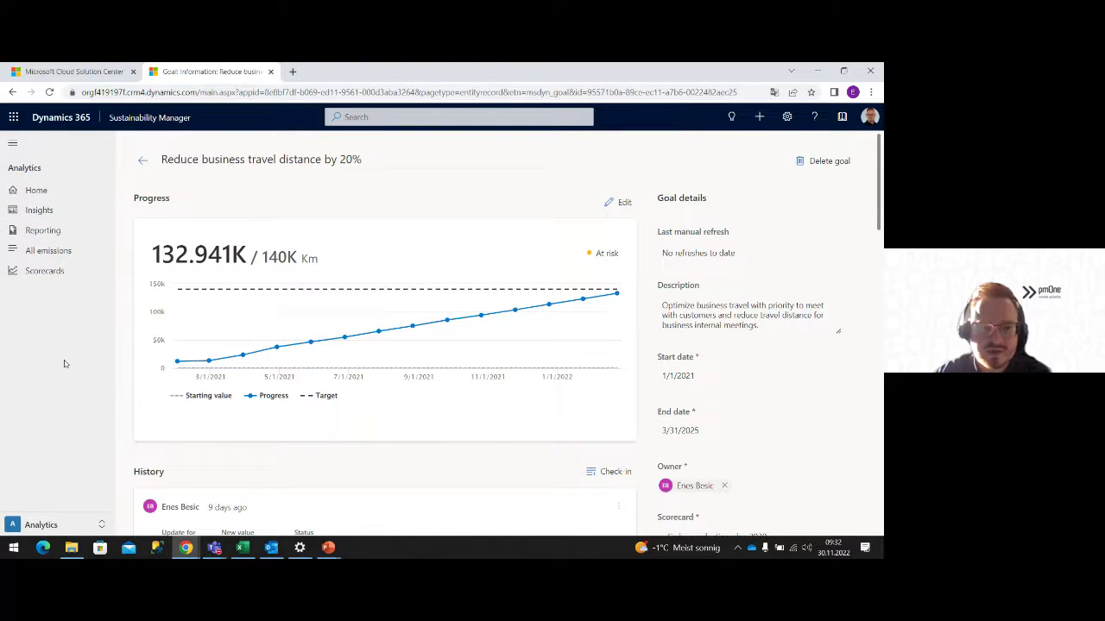
{"action": "left_click", "coordinate": [242, 548]}
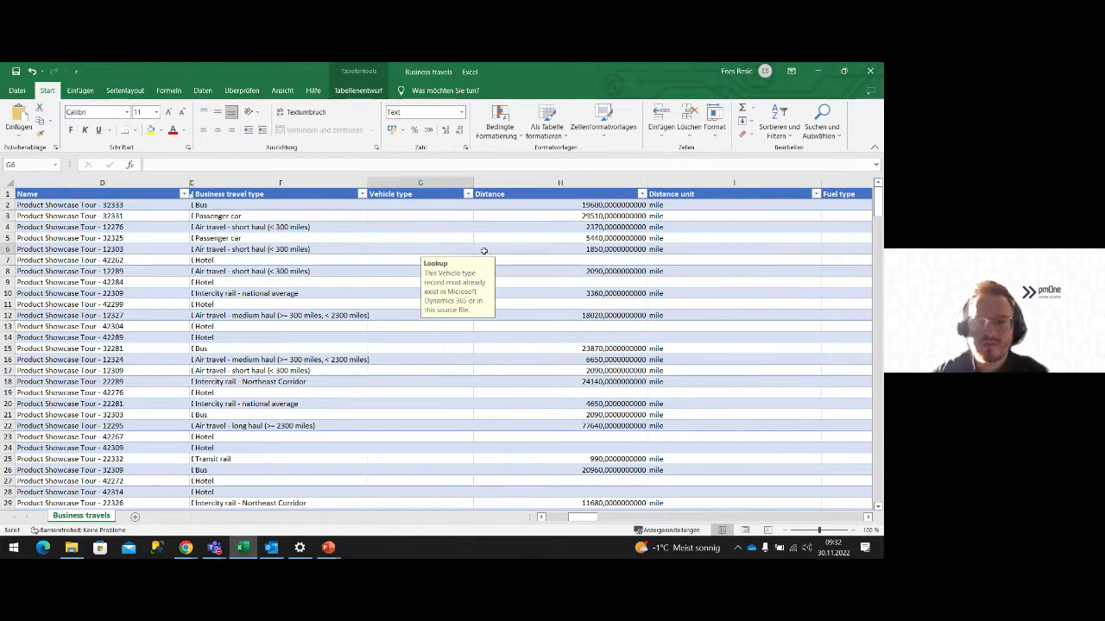
{"action": "left_click", "coordinate": [320, 271]}
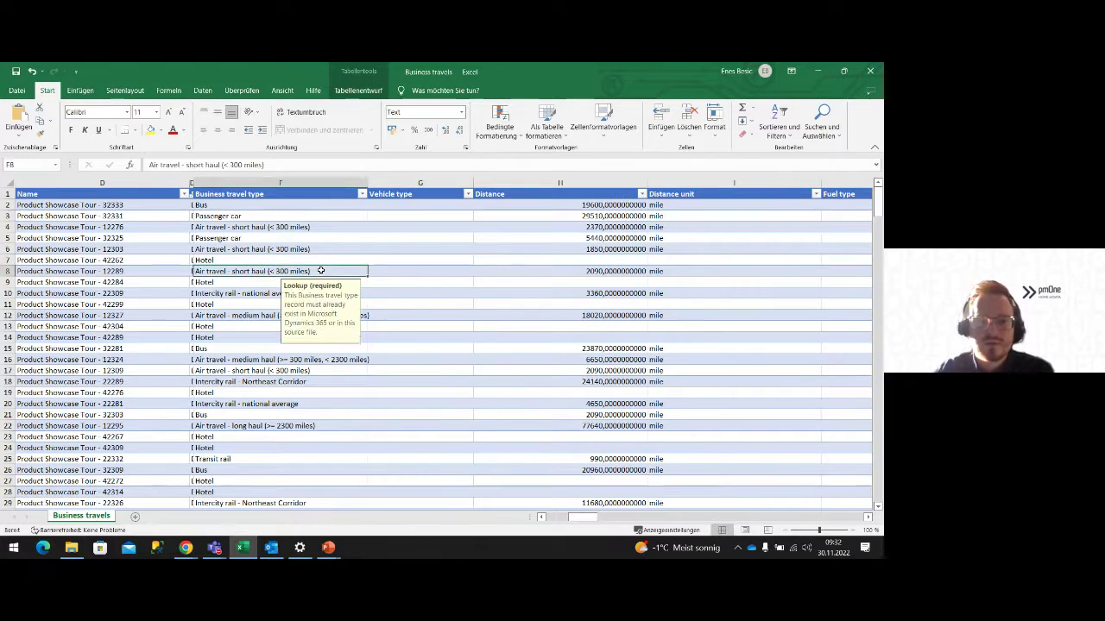
{"action": "left_click", "coordinate": [408, 273]}
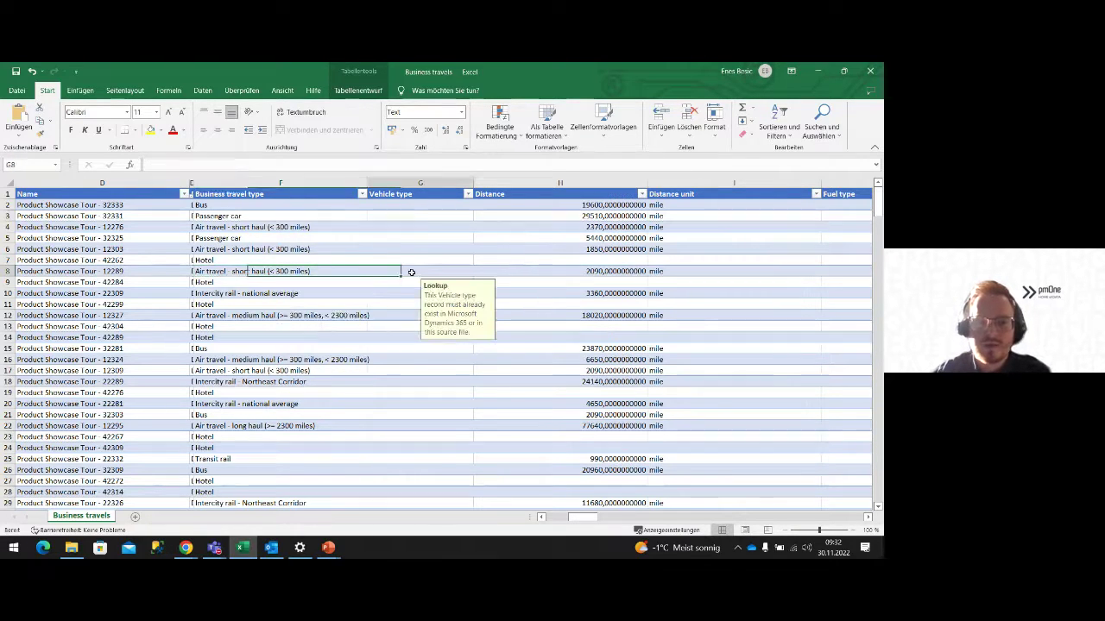
{"action": "left_click", "coordinate": [585, 258]}
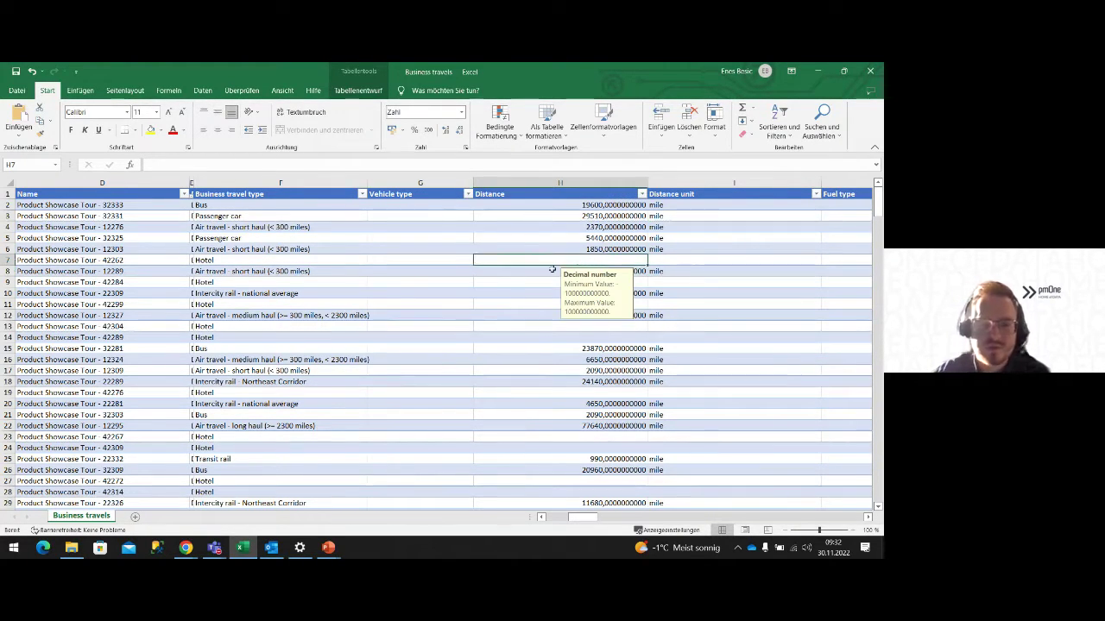
{"action": "left_click", "coordinate": [524, 303]}
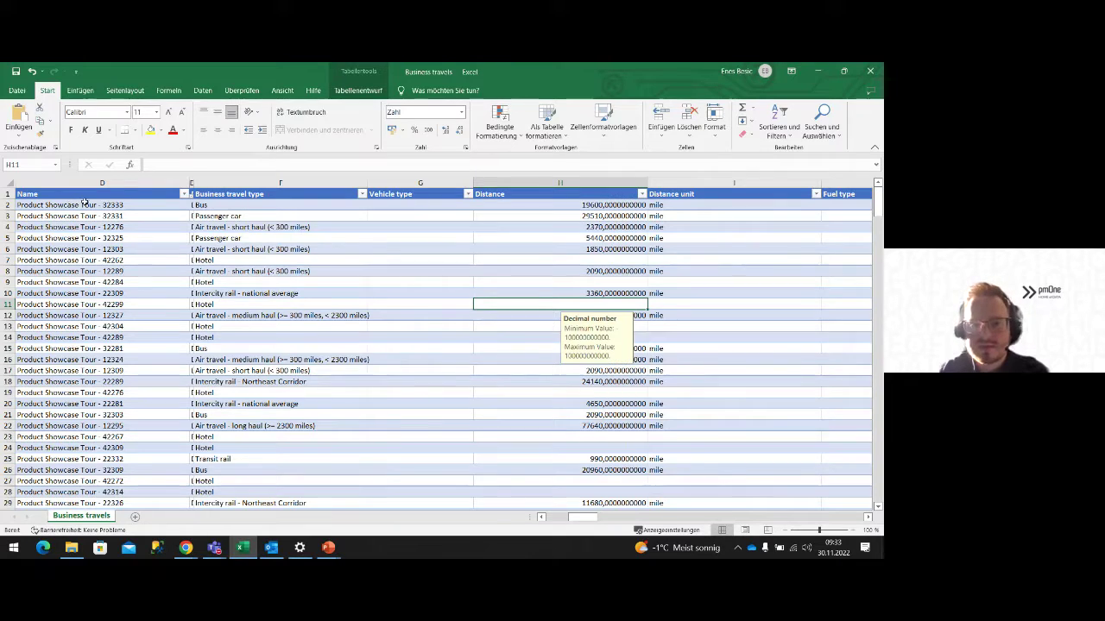
{"action": "left_click", "coordinate": [414, 238]}
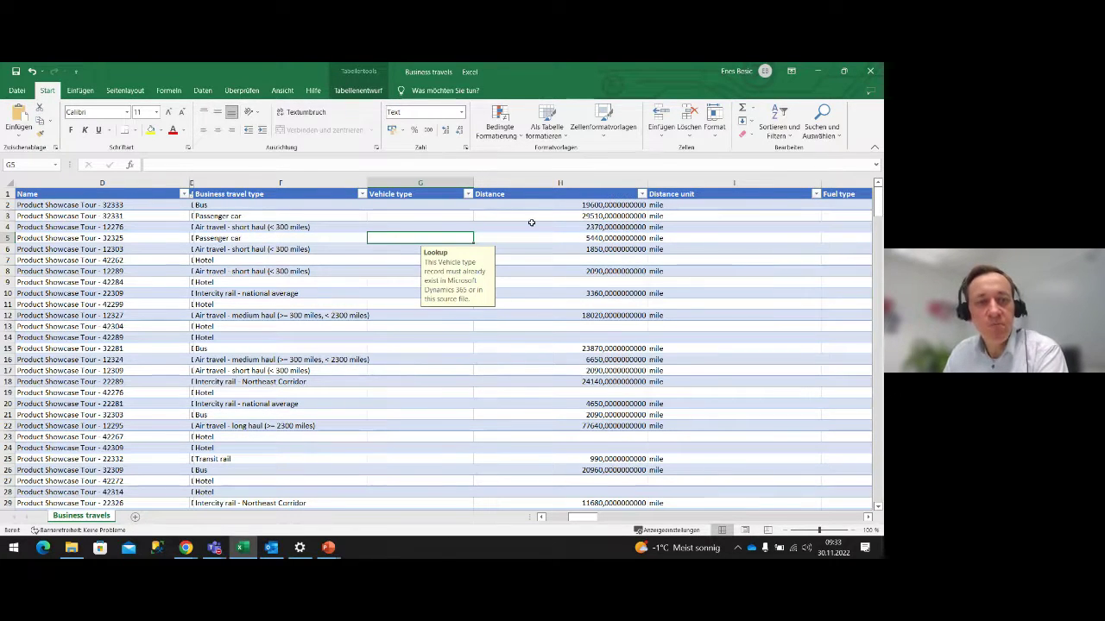
{"action": "left_click", "coordinate": [664, 226]}
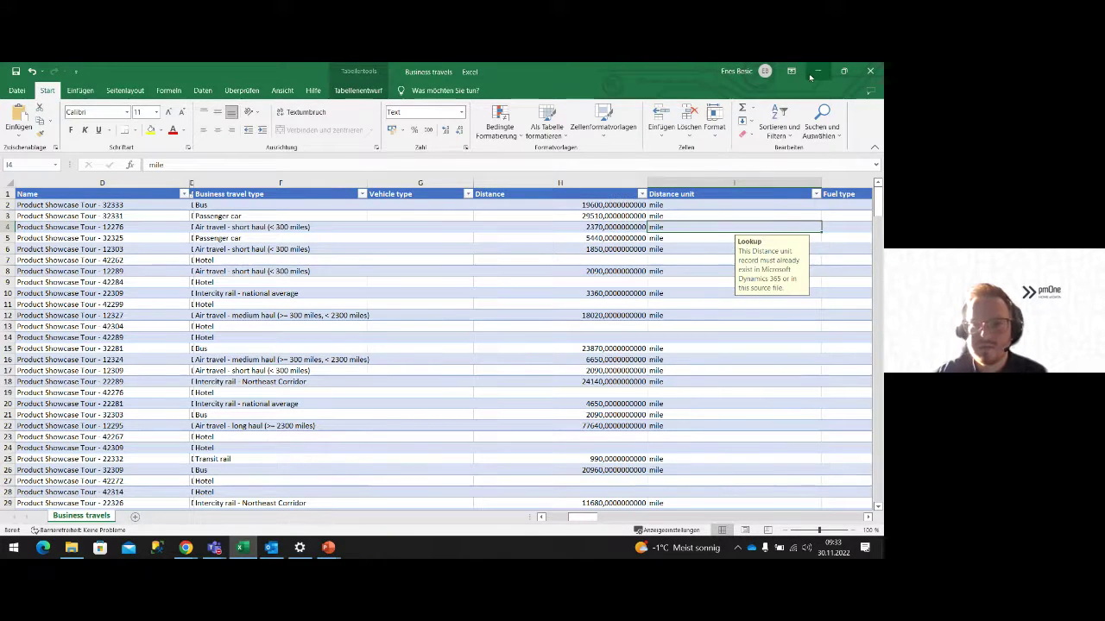
- Return to Sustainability Manager in the browser and examine the units and conversion factors of the Length/distance unit group in the settings
{"action": "key", "text": "alt+Tab"}
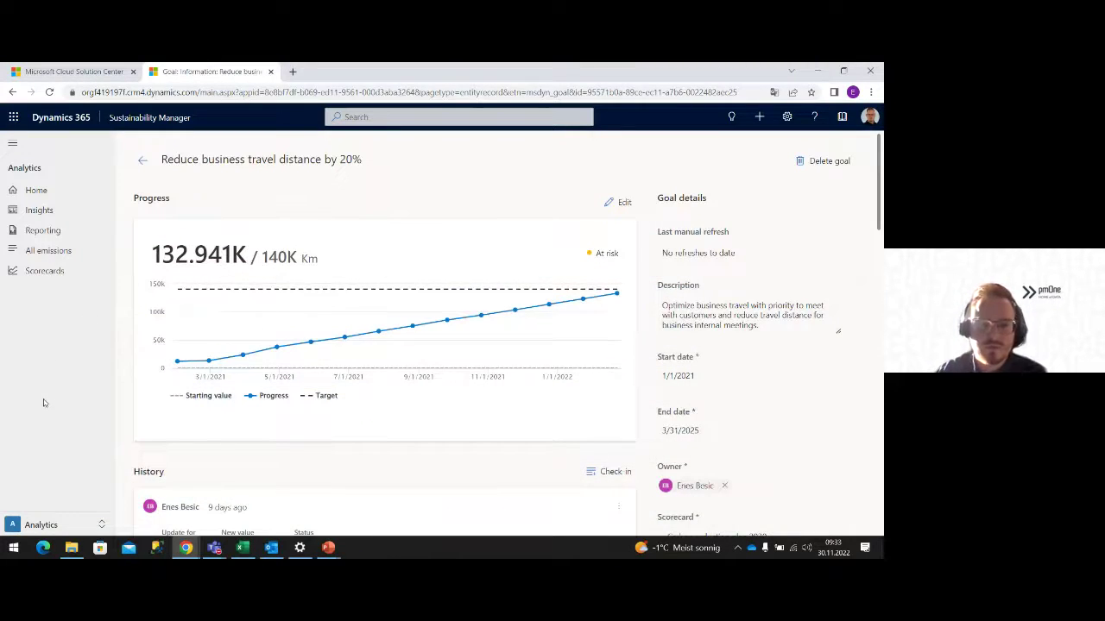
{"action": "left_click", "coordinate": [43, 524]}
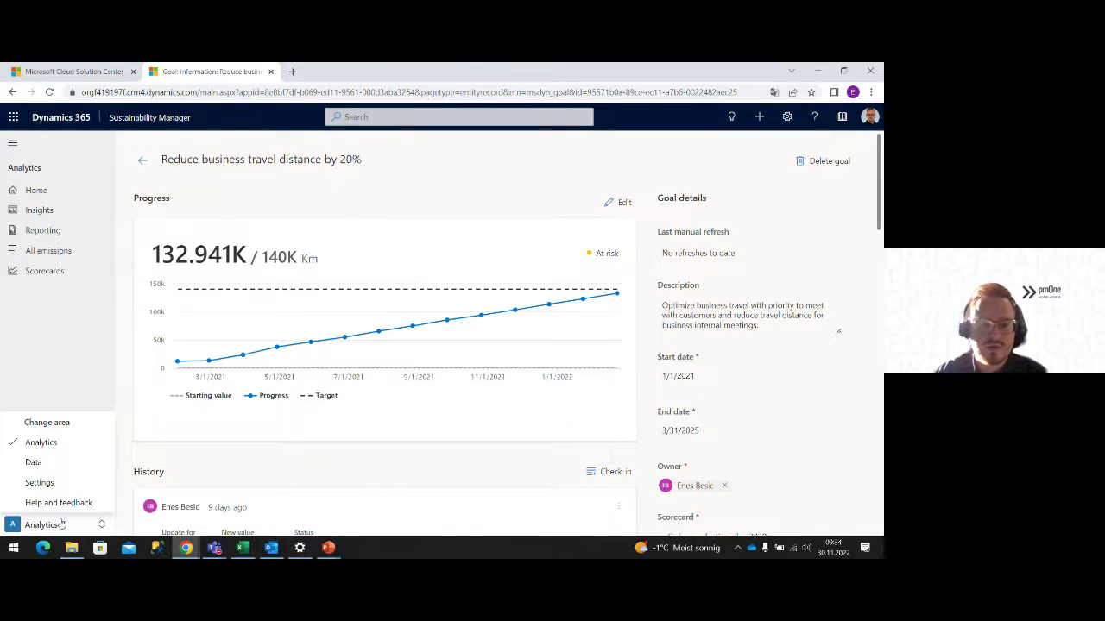
{"action": "left_click", "coordinate": [43, 485]}
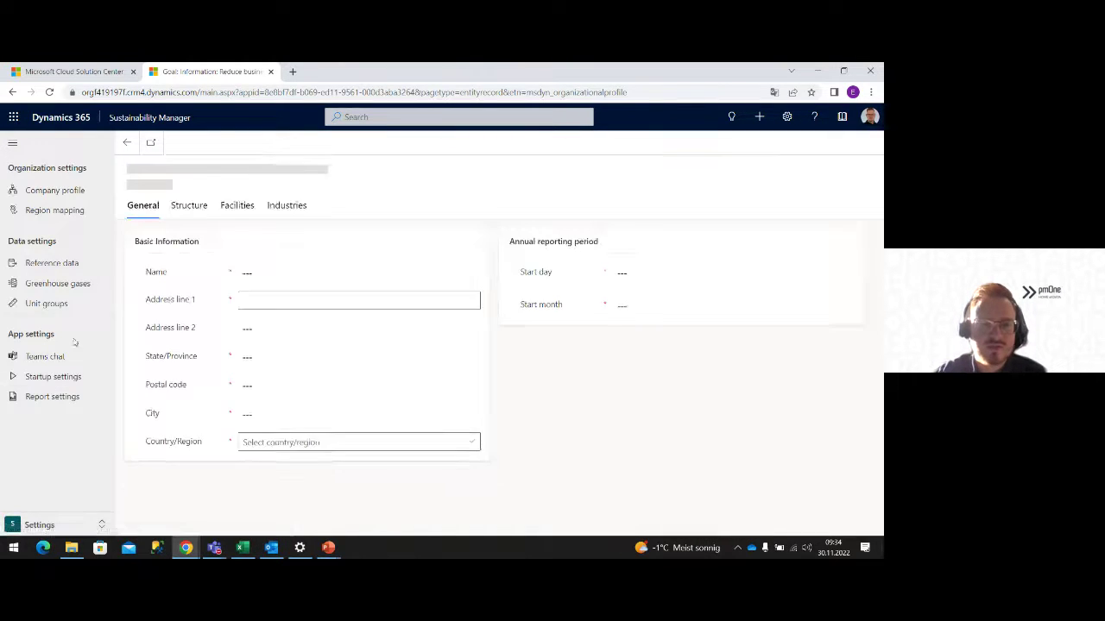
{"action": "left_click", "coordinate": [55, 305]}
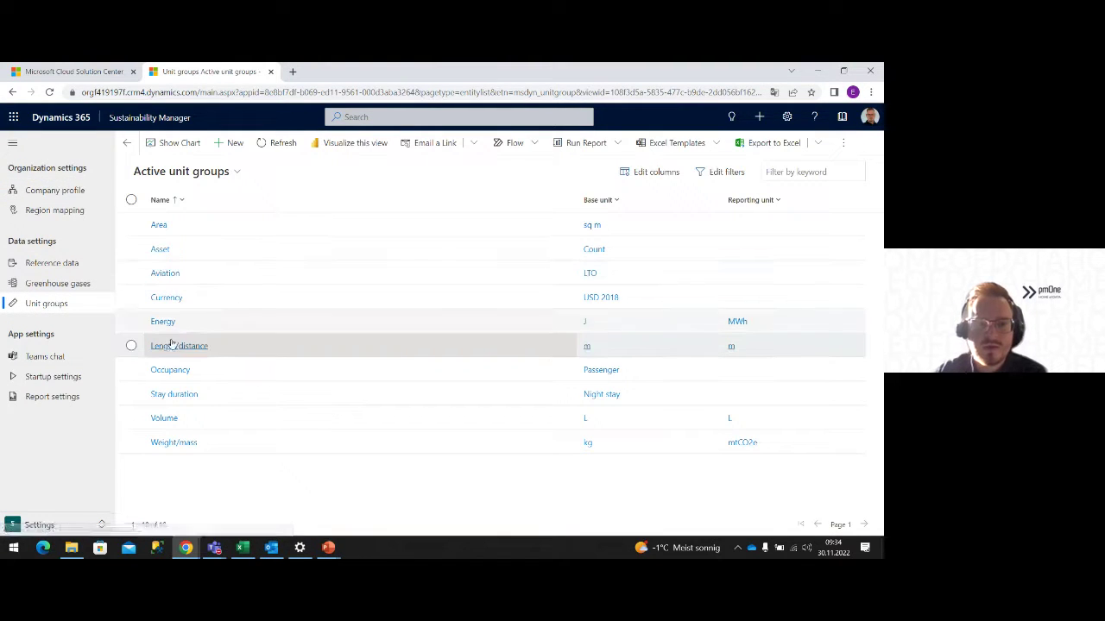
{"action": "left_click", "coordinate": [181, 347]}
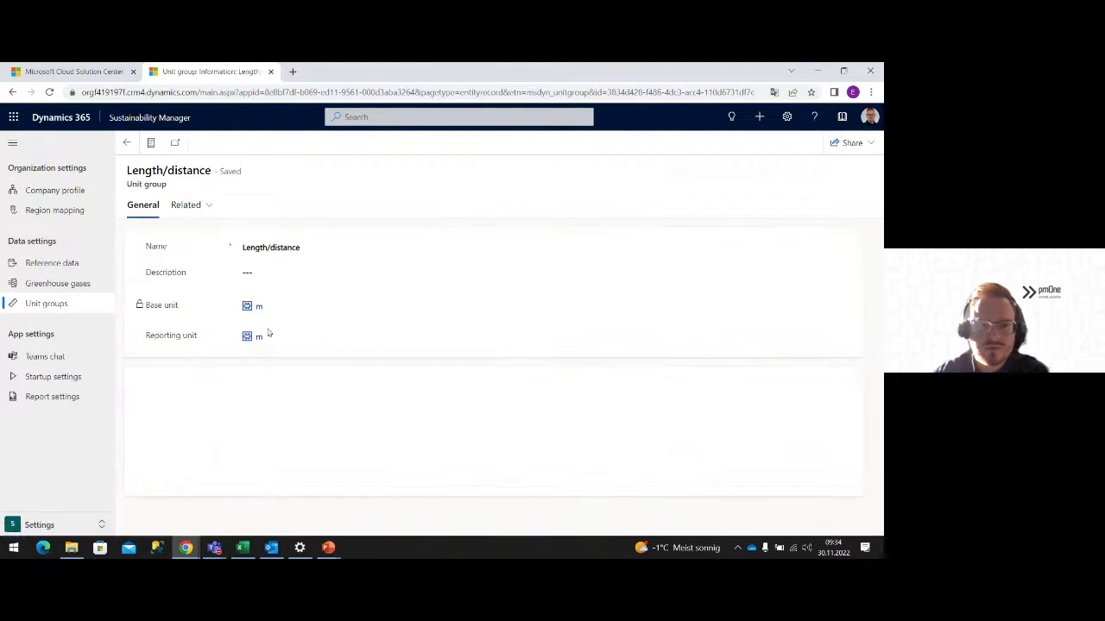
{"action": "scroll", "coordinate": [315, 297], "scroll_direction": "down", "scroll_amount": 2}
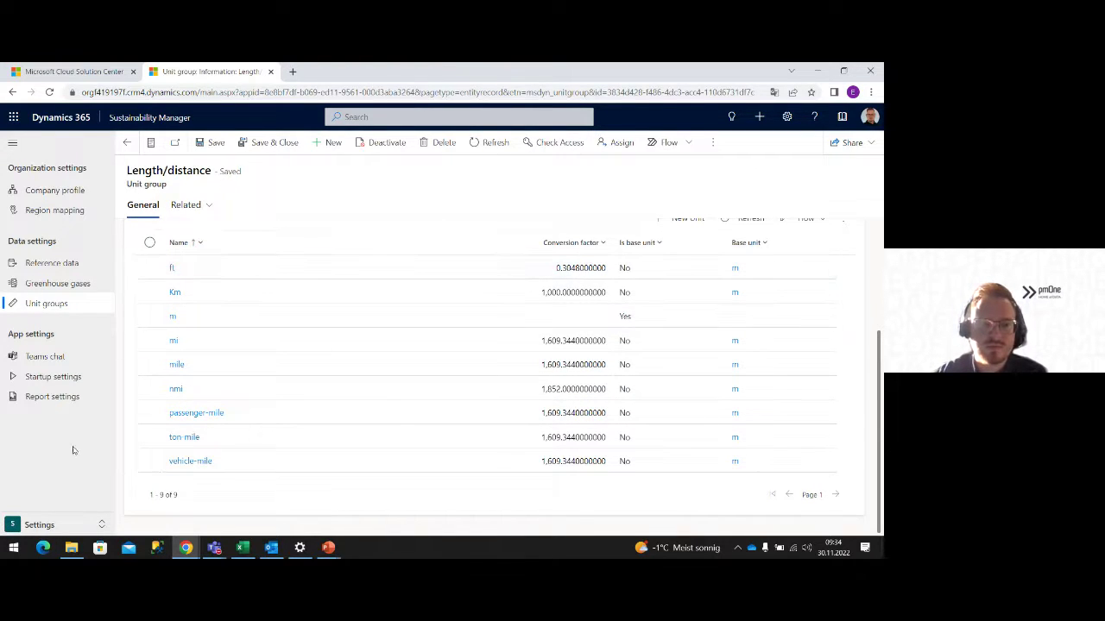
- Go to the data connections in the Data area and start a new data connection
{"action": "left_click", "coordinate": [54, 522]}
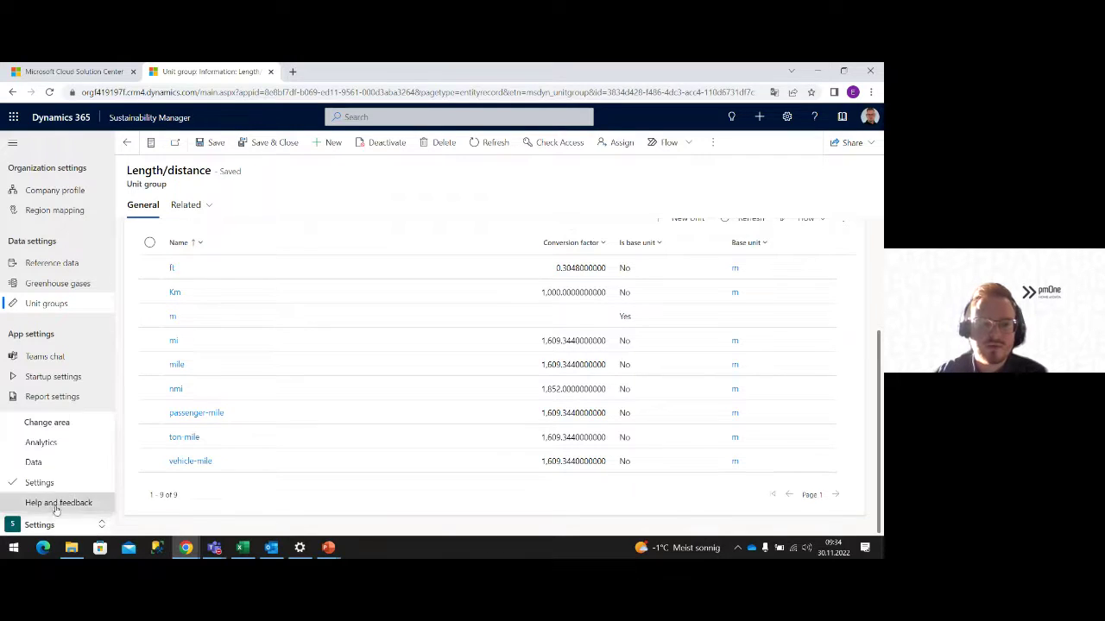
{"action": "left_click", "coordinate": [64, 463]}
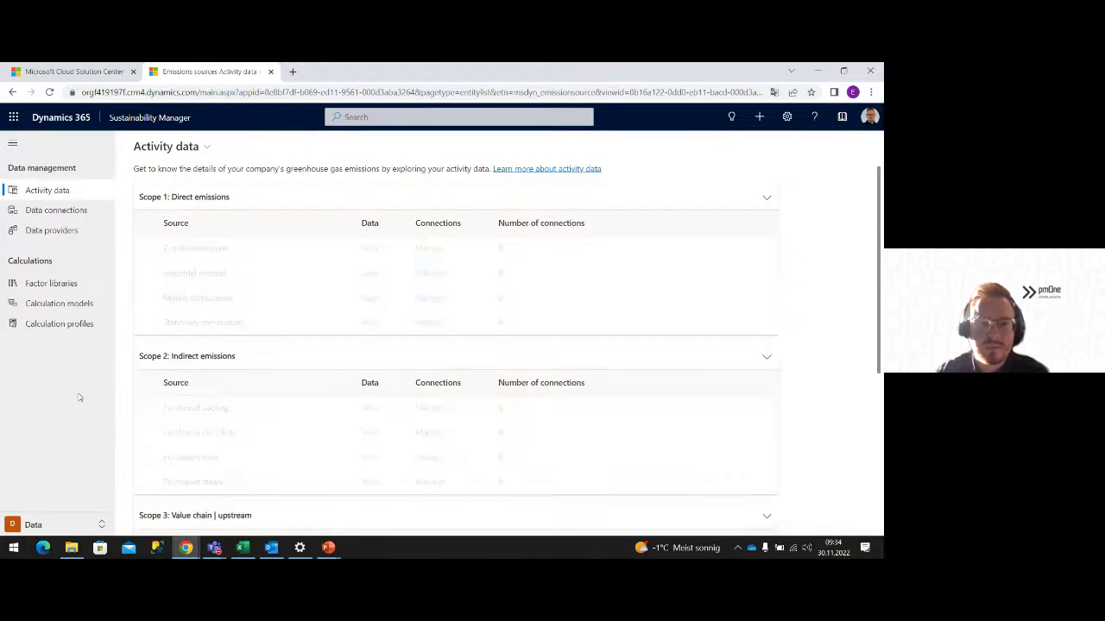
{"action": "left_click", "coordinate": [63, 213]}
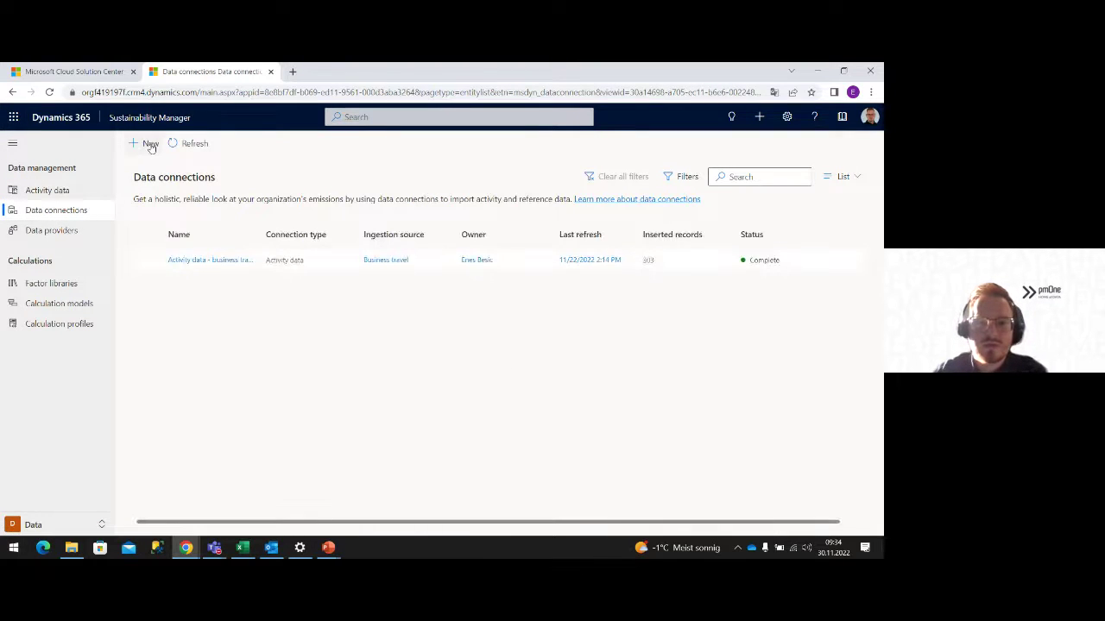
{"action": "left_click", "coordinate": [149, 145]}
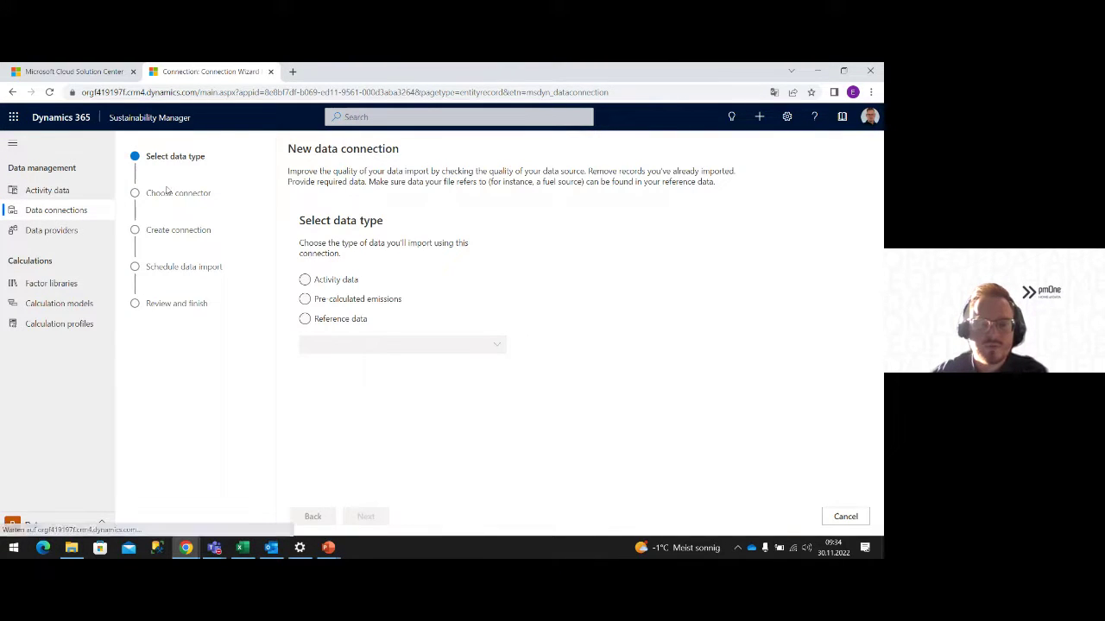
- Set the connection's data type to Activity data with the category 6. Business travel and continue to the connector choice
{"action": "left_click", "coordinate": [342, 283]}
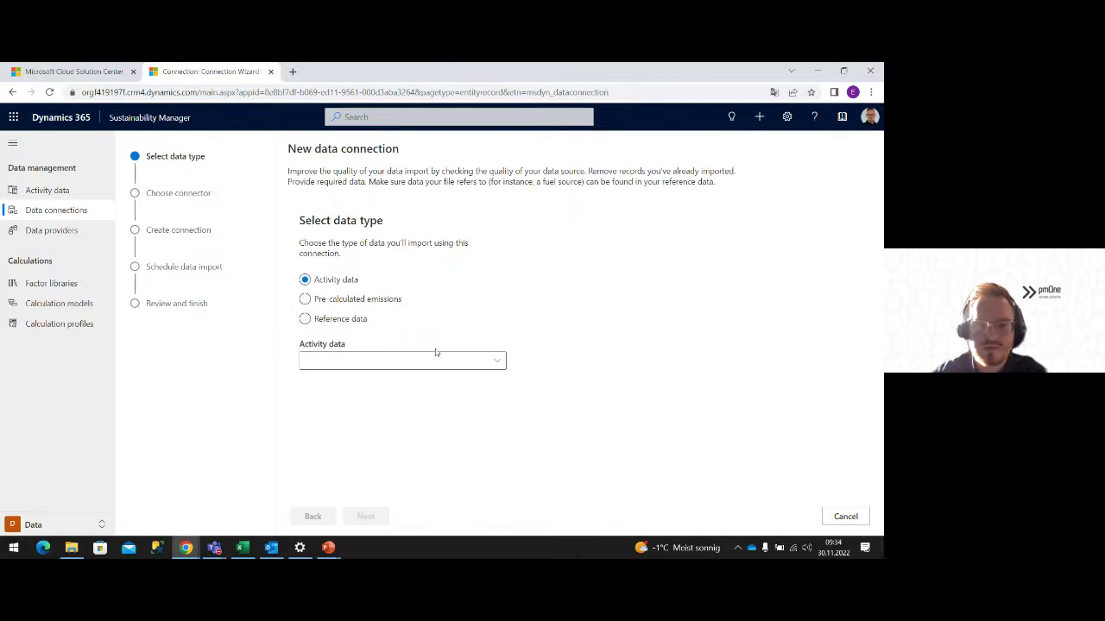
{"action": "left_click", "coordinate": [505, 366]}
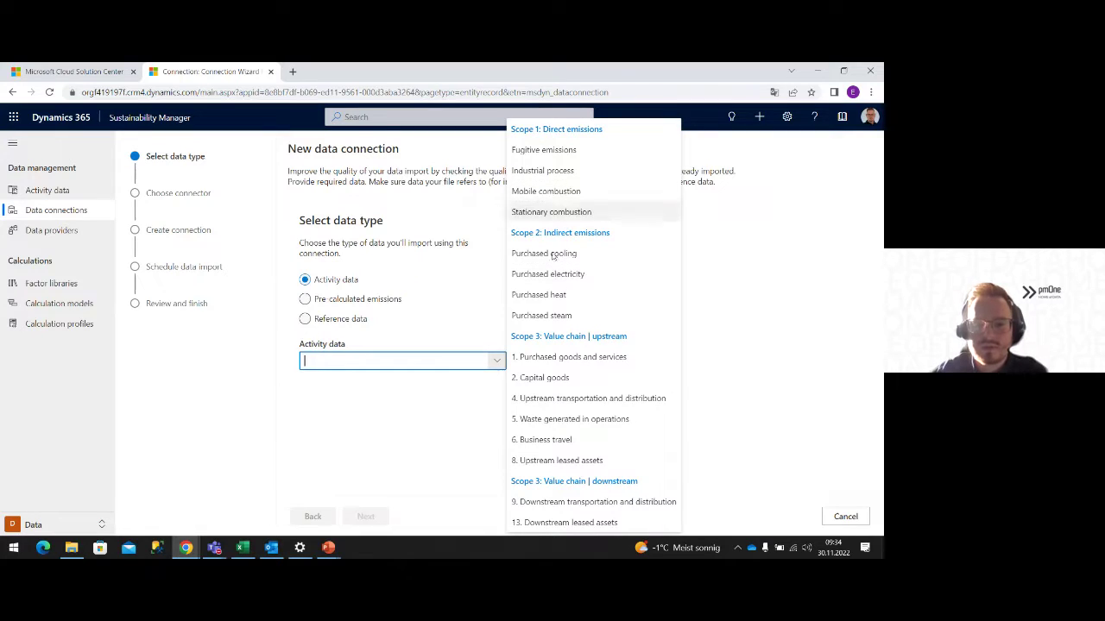
{"action": "left_click", "coordinate": [539, 441]}
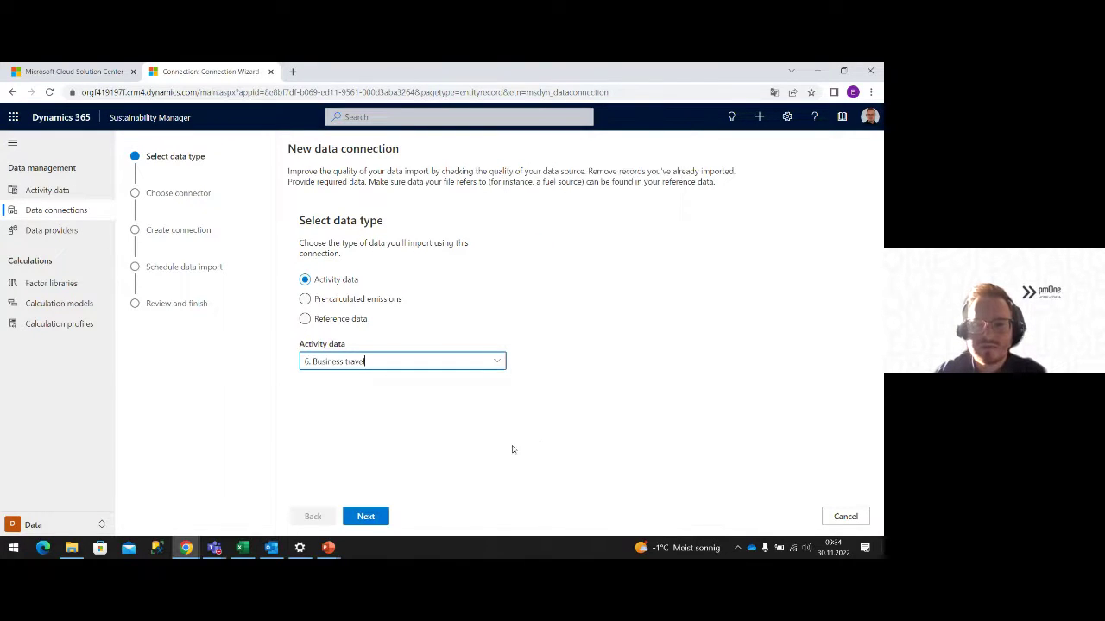
{"action": "left_click", "coordinate": [368, 517]}
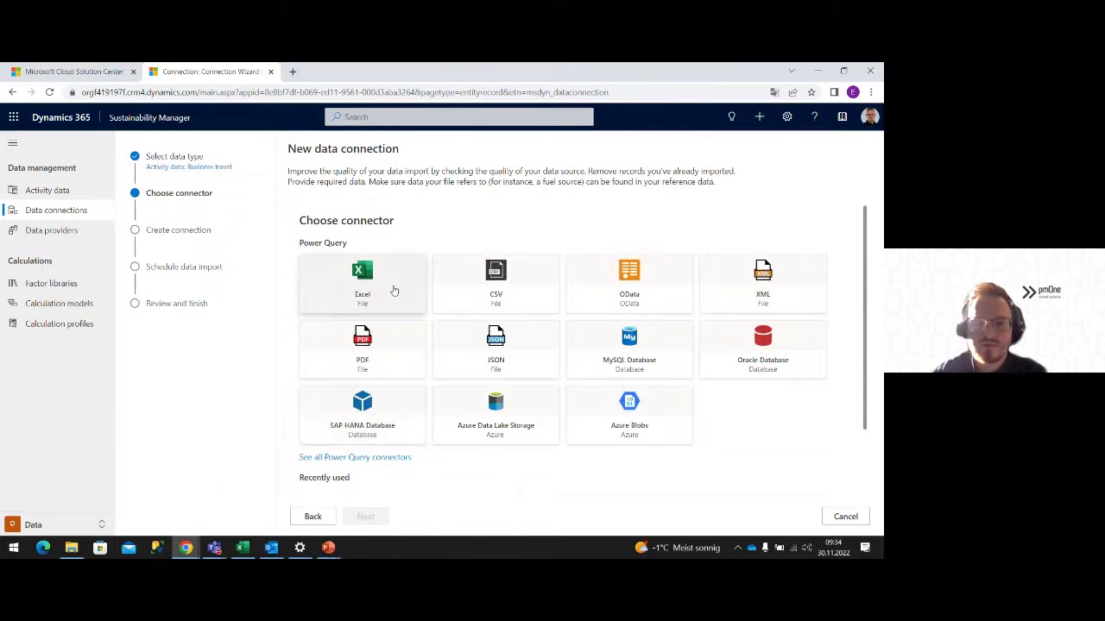
- Choose the Excel file connector for the new data connection and proceed to its connection settings
{"action": "scroll", "coordinate": [389, 289], "scroll_direction": "down", "scroll_amount": 1}
{"action": "scroll", "coordinate": [388, 289], "scroll_direction": "up", "scroll_amount": 1}
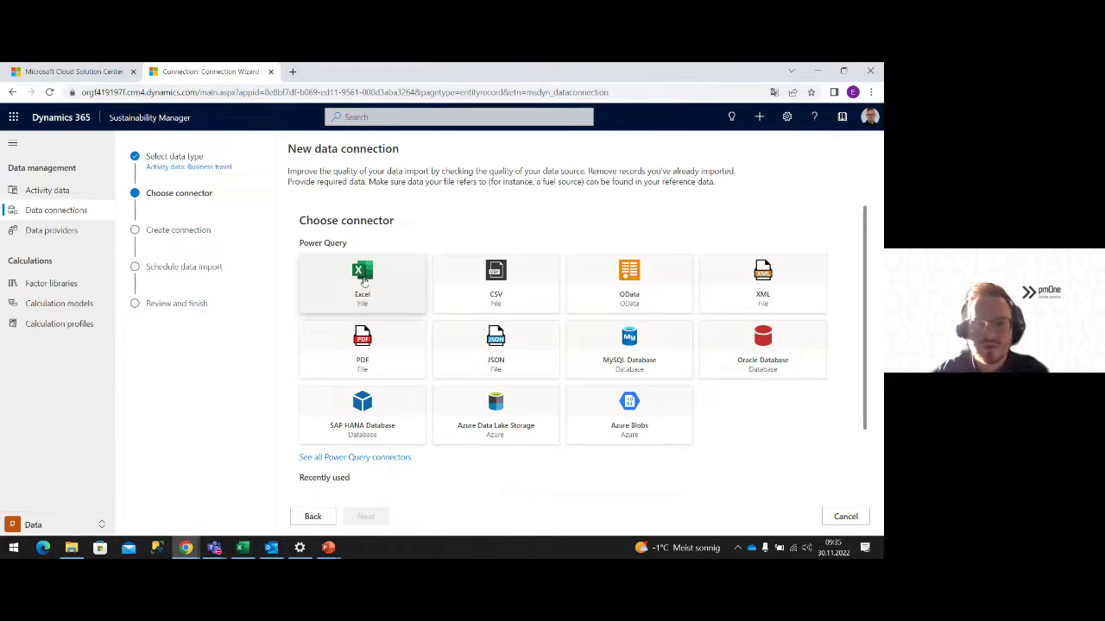
{"action": "left_click", "coordinate": [363, 281]}
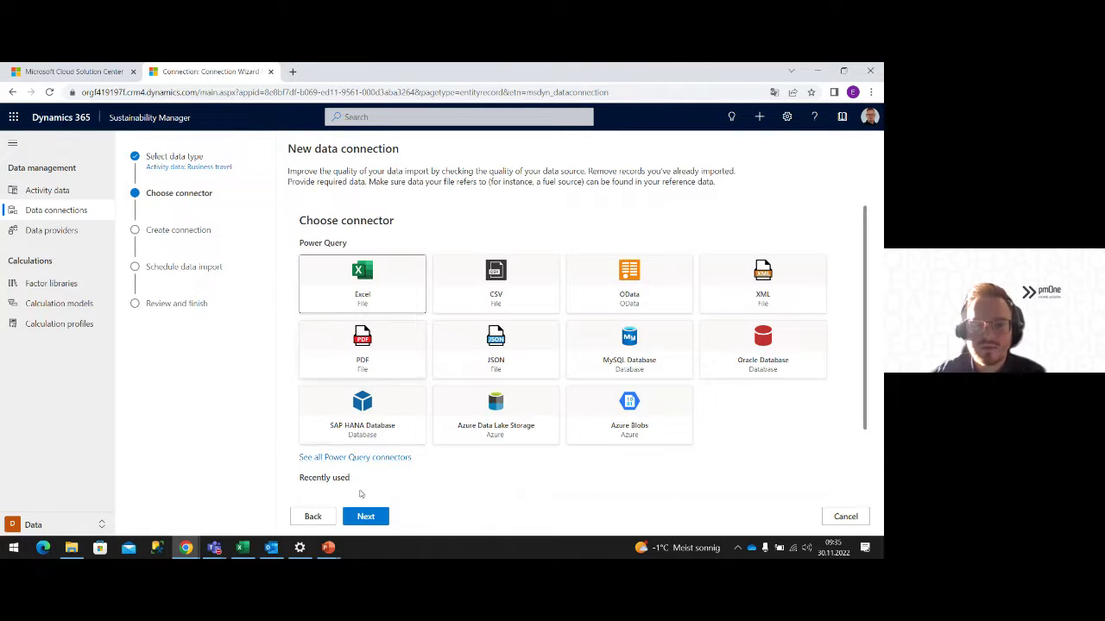
{"action": "left_click", "coordinate": [366, 516]}
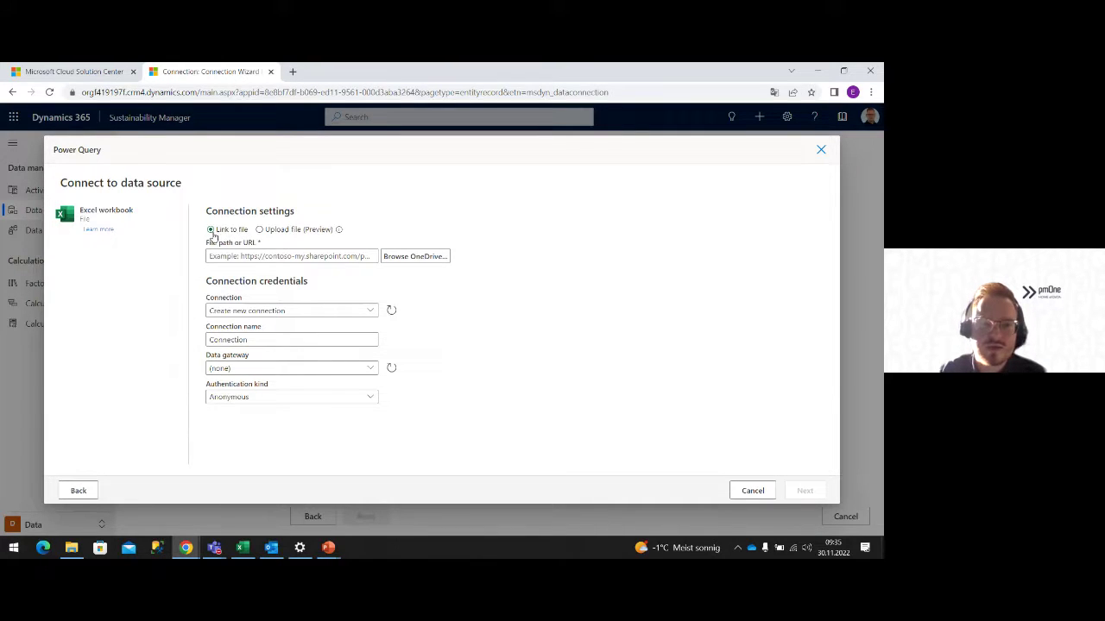
- Link Business_travels.xlsx from the Alle Emissionen OneDrive folder as the data source and connect to it
{"action": "left_click", "coordinate": [395, 254]}
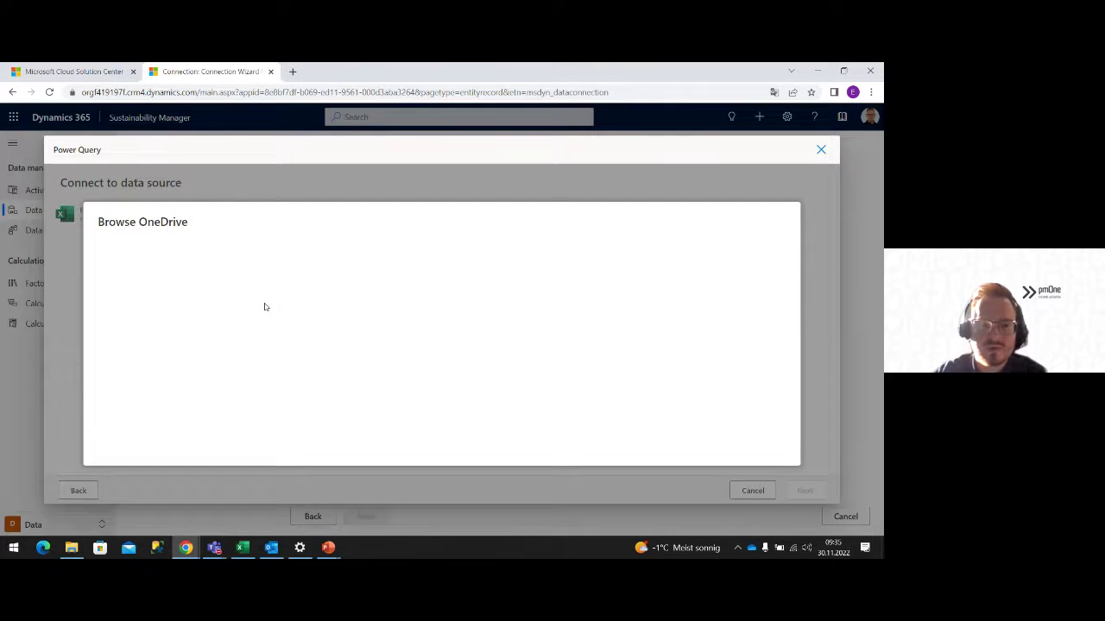
{"action": "scroll", "coordinate": [224, 345], "scroll_direction": "down", "scroll_amount": 2}
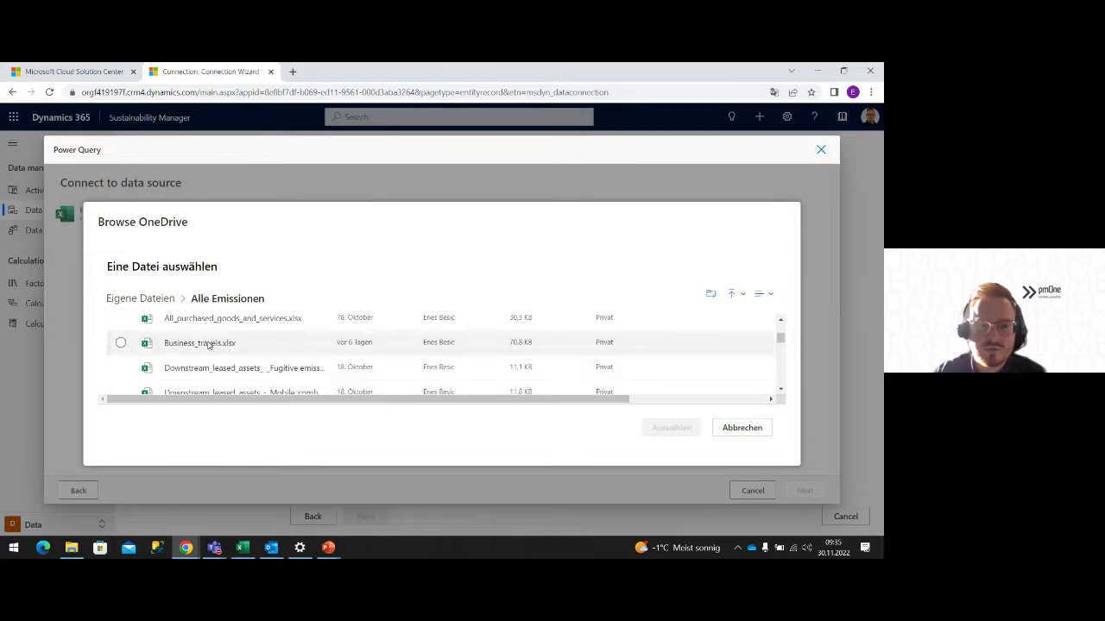
{"action": "left_click", "coordinate": [207, 343]}
{"action": "left_click", "coordinate": [665, 427]}
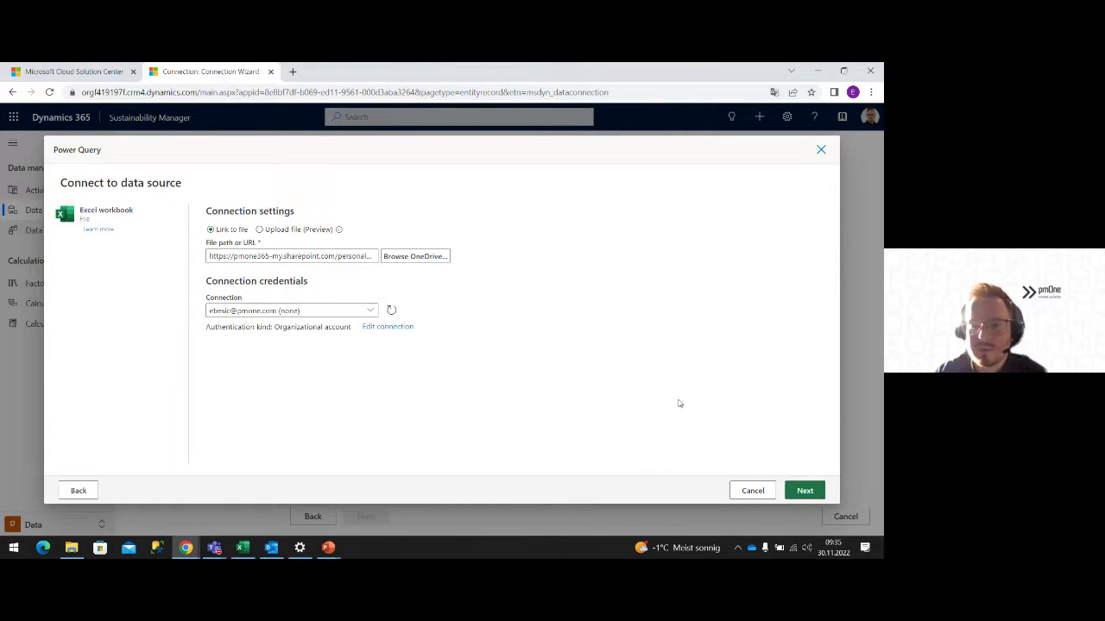
{"action": "double_click", "coordinate": [650, 79]}
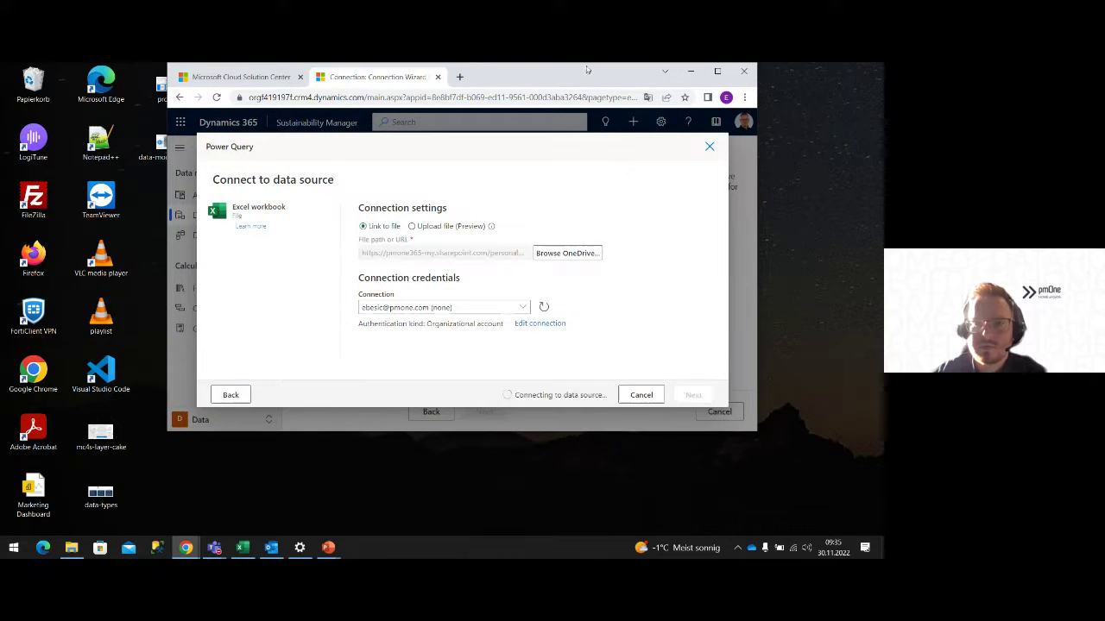
{"action": "left_click_drag", "start_coordinate": [587, 69], "coordinate": [585, 62]}
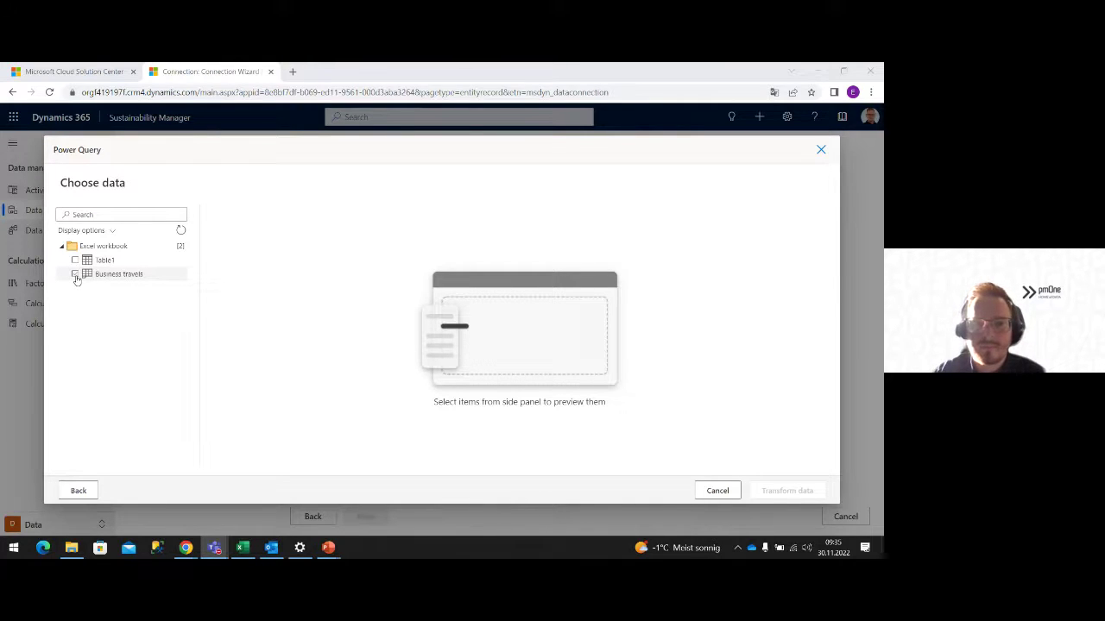
- Select the Business travels sheet from the workbook and load it into the Power Query editor for transformation
{"action": "left_click", "coordinate": [75, 274]}
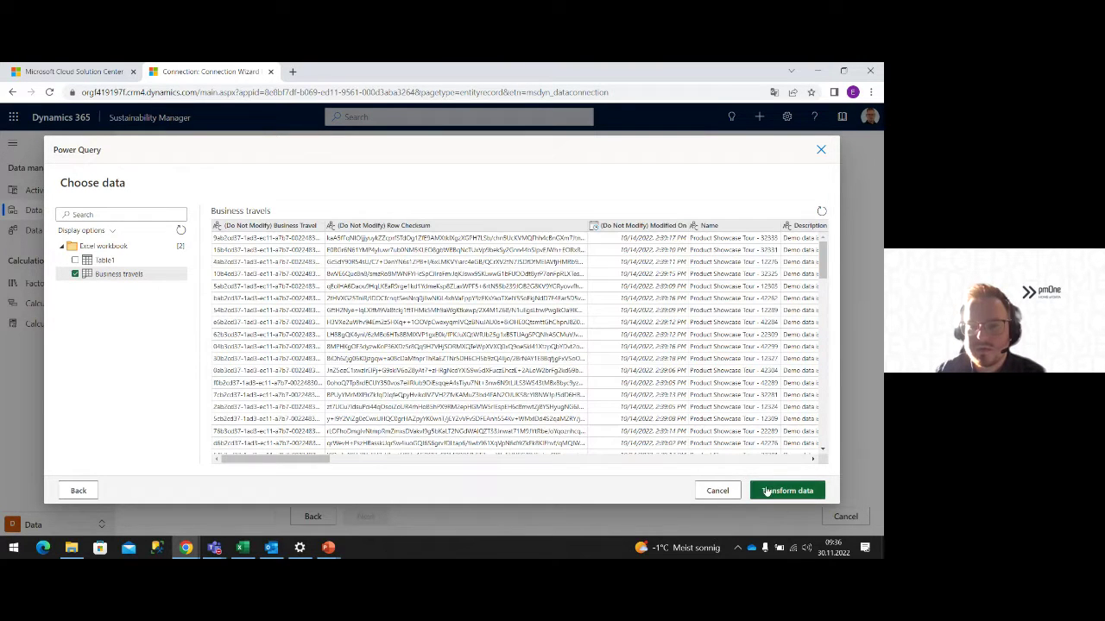
{"action": "left_click", "coordinate": [784, 489]}
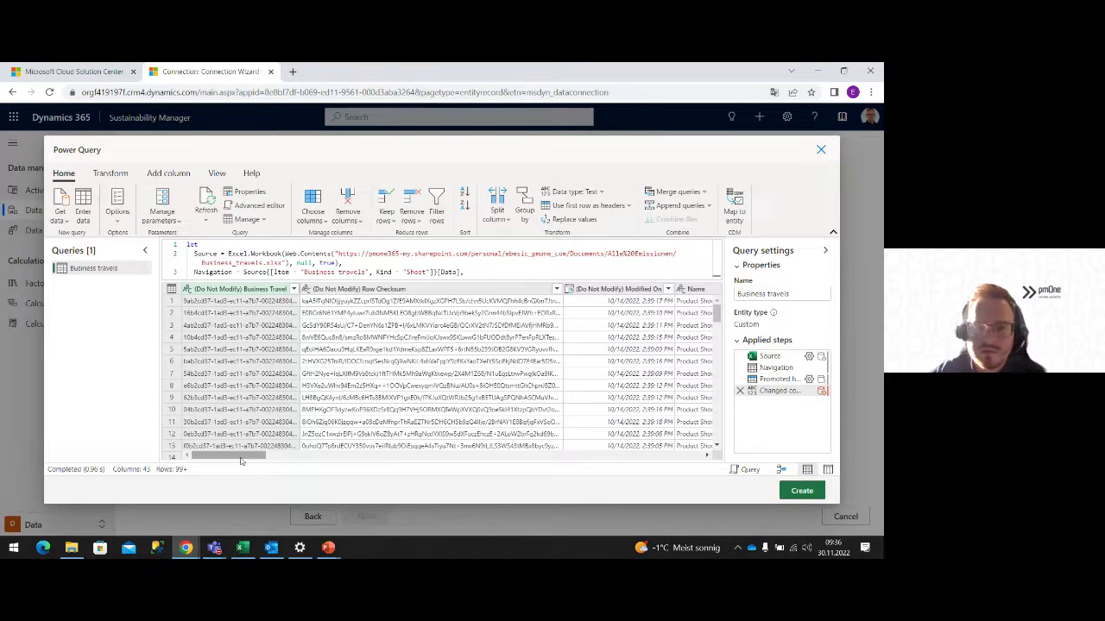
{"action": "mouse_move", "coordinate": [242, 456]}
{"action": "left_mouse_down"}
{"action": "mouse_move", "coordinate": [360, 458]}
{"action": "mouse_move", "coordinate": [229, 459]}
{"action": "left_mouse_up"}
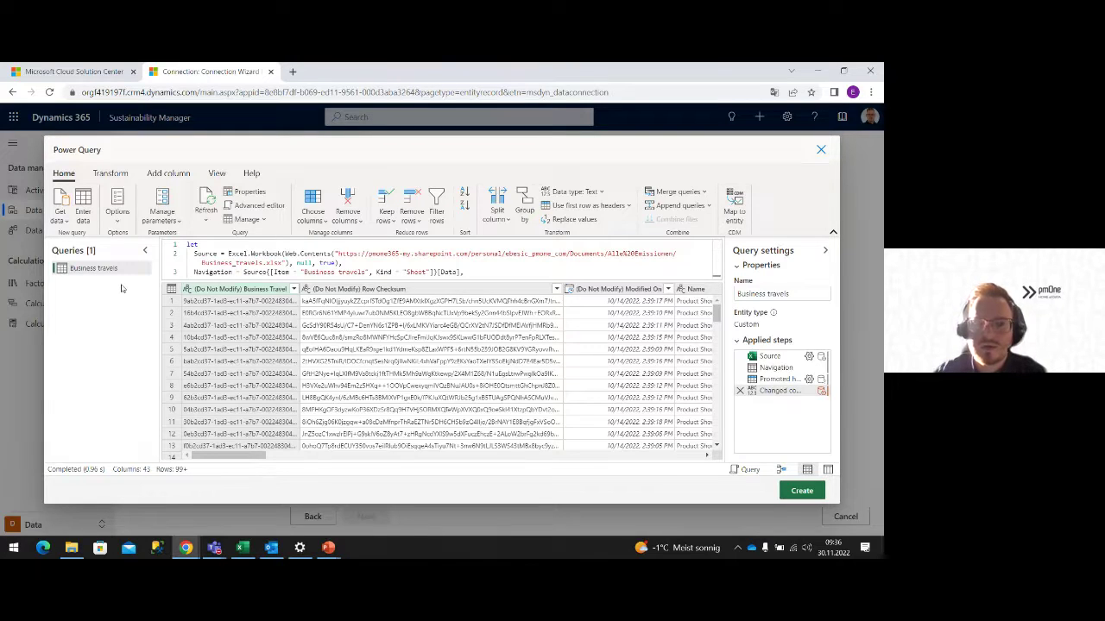
{"action": "left_click", "coordinate": [732, 211]}
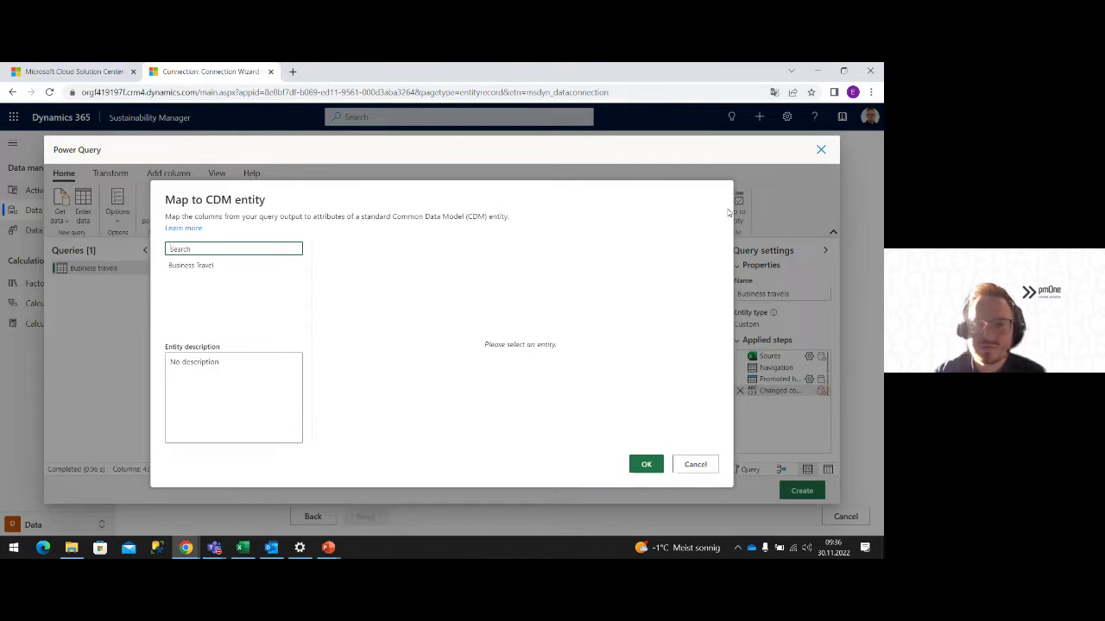
{"action": "left_click", "coordinate": [191, 265]}
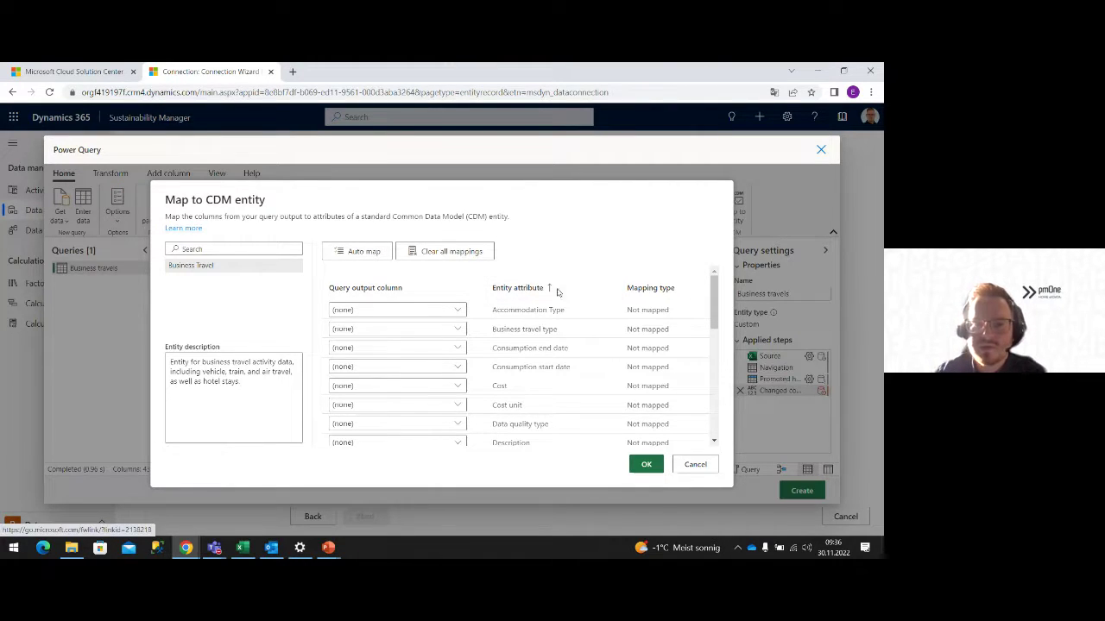
{"action": "left_click", "coordinate": [445, 309]}
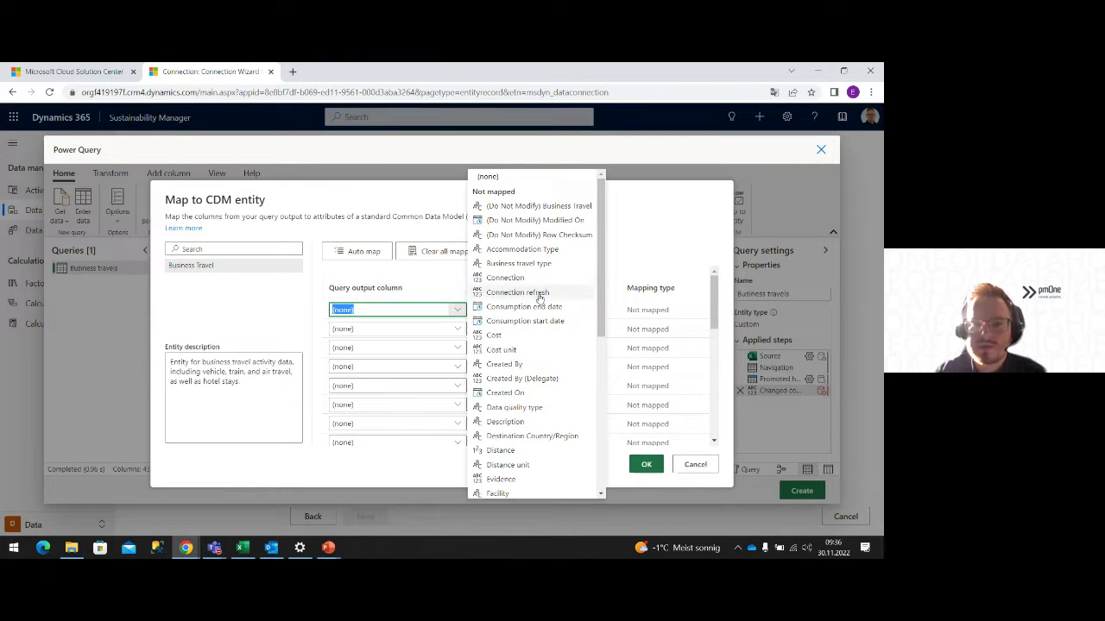
{"action": "scroll", "coordinate": [535, 300], "scroll_direction": "down", "scroll_amount": 5}
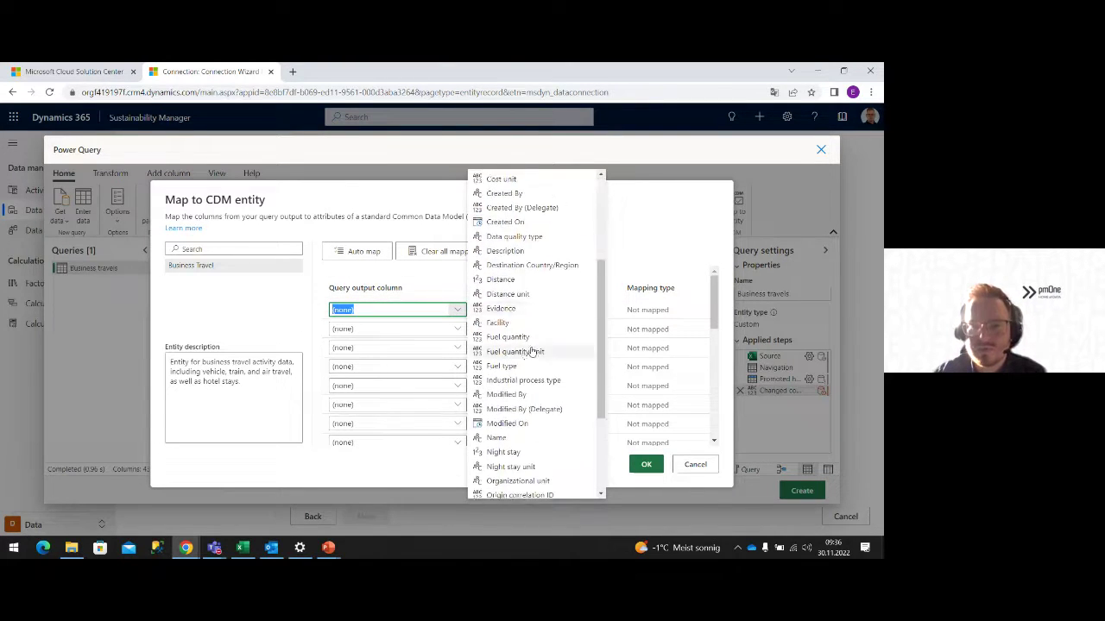
{"action": "scroll", "coordinate": [530, 345], "scroll_direction": "up", "scroll_amount": 4}
{"action": "left_click", "coordinate": [606, 250]}
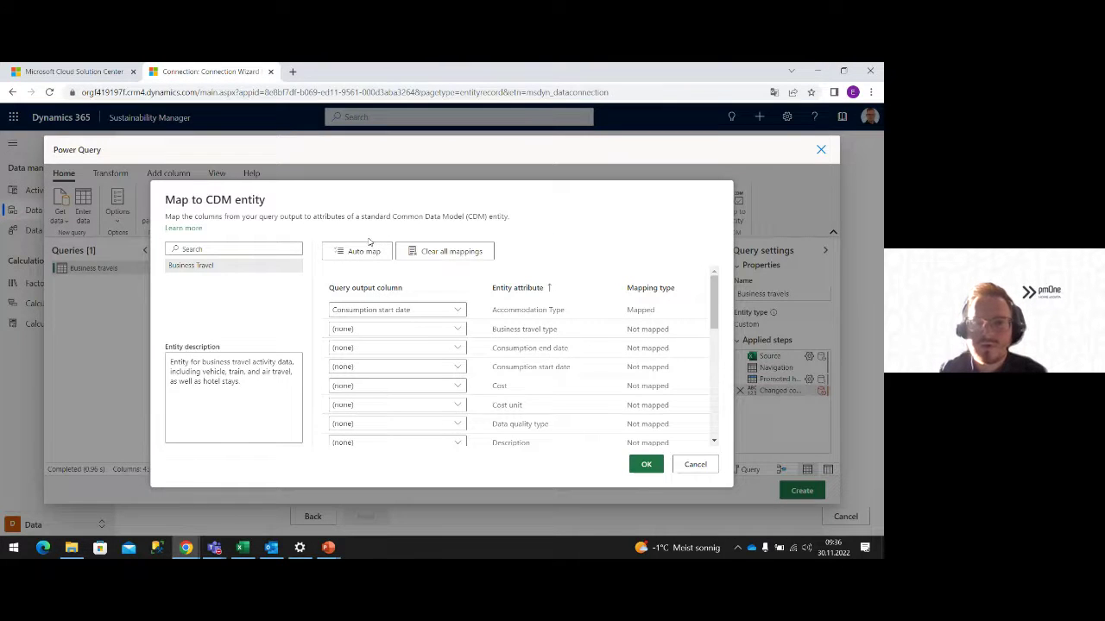
{"action": "left_click", "coordinate": [360, 251]}
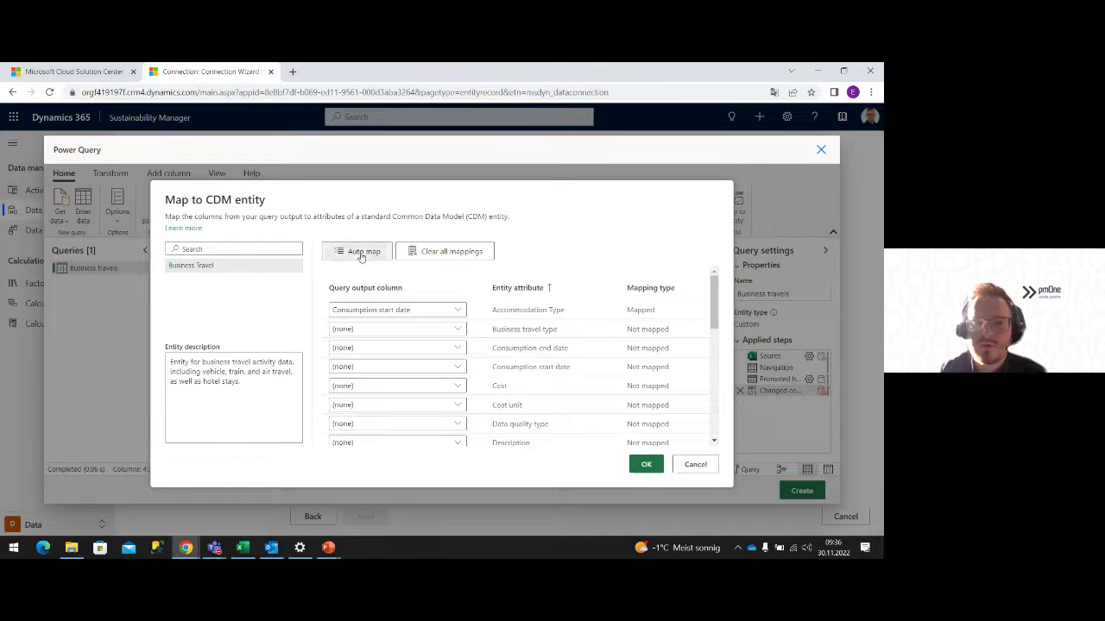
{"action": "left_click", "coordinate": [455, 344]}
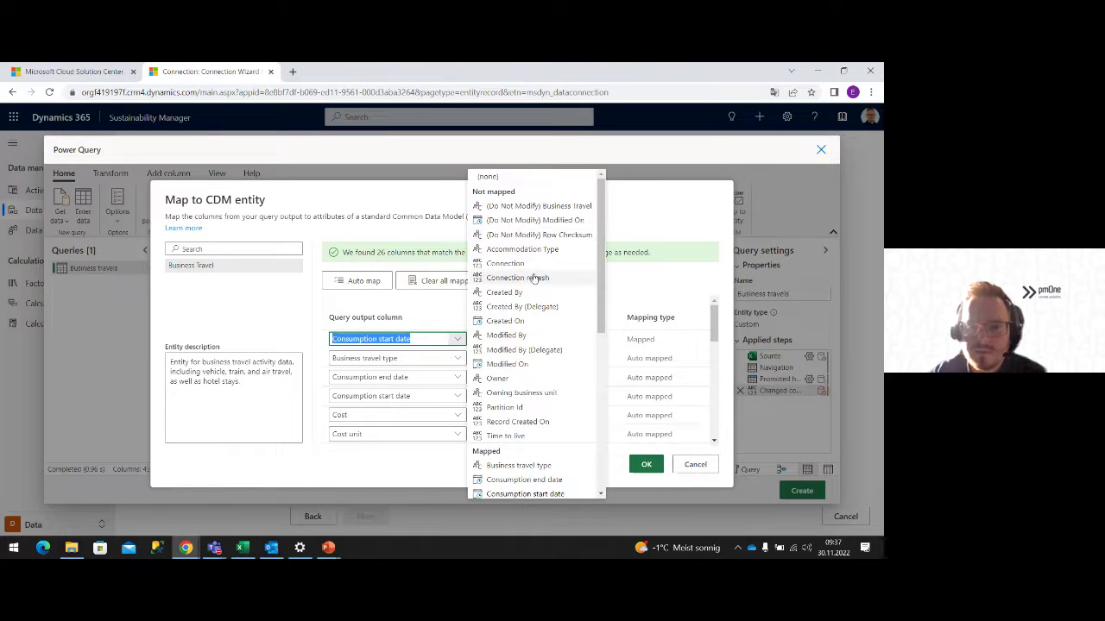
{"action": "scroll", "coordinate": [537, 328], "scroll_direction": "down", "scroll_amount": 3}
{"action": "scroll", "coordinate": [539, 345], "scroll_direction": "down", "scroll_amount": 5}
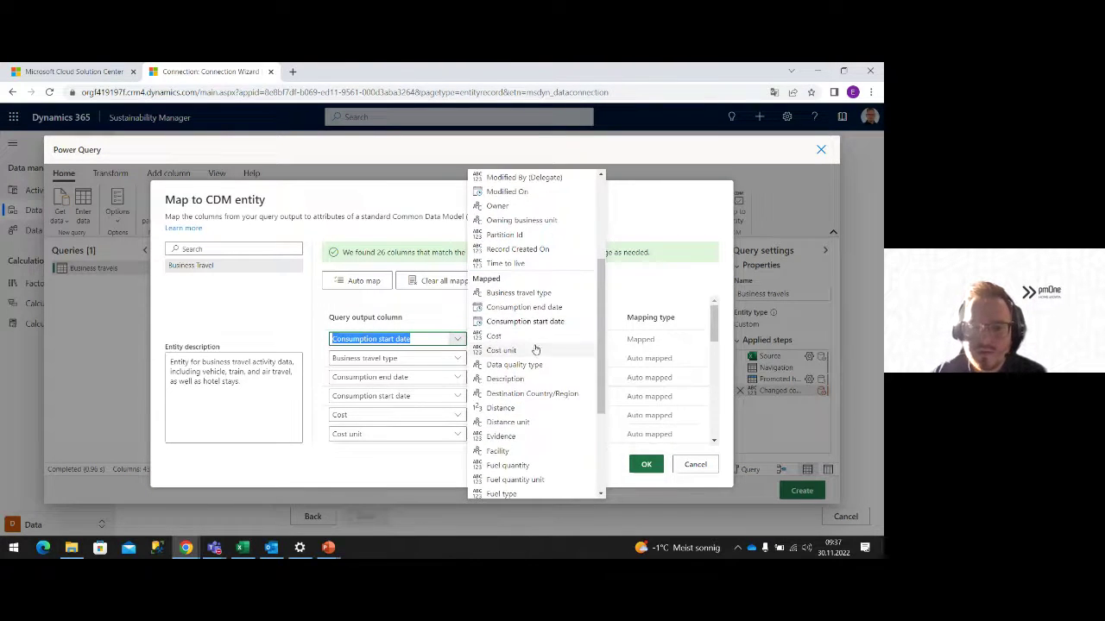
{"action": "scroll", "coordinate": [538, 332], "scroll_direction": "up", "scroll_amount": 8}
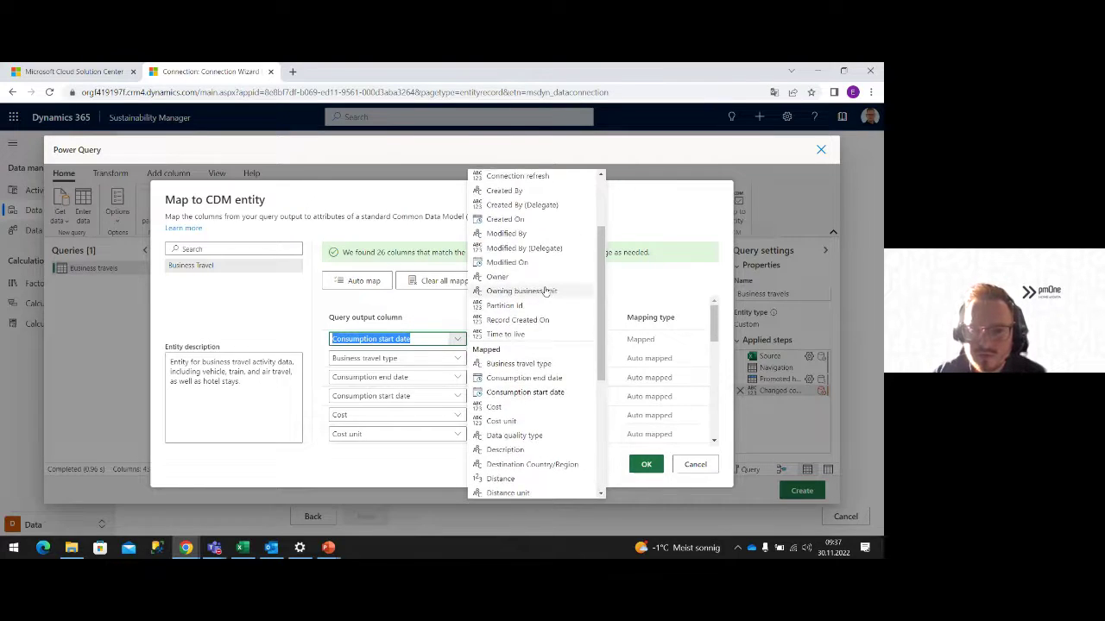
{"action": "left_click", "coordinate": [623, 268]}
{"action": "left_click", "coordinate": [697, 466]}
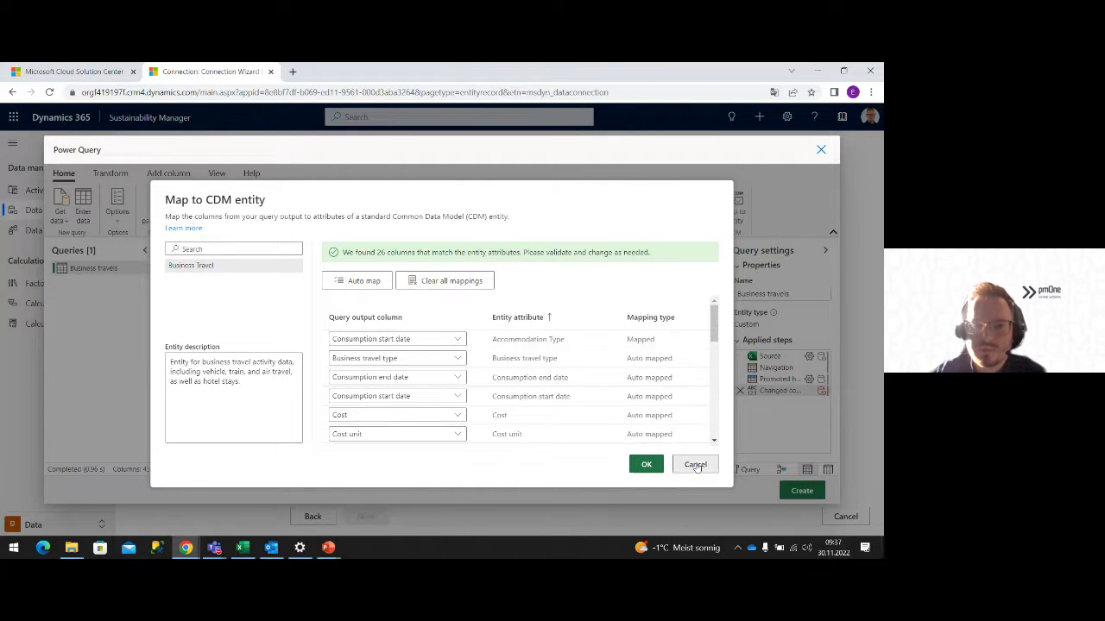
- Auto map the query columns to the Business Travel CDM entity, accept the mapping and create the query to reach the import scheduling
{"action": "left_click", "coordinate": [734, 207]}
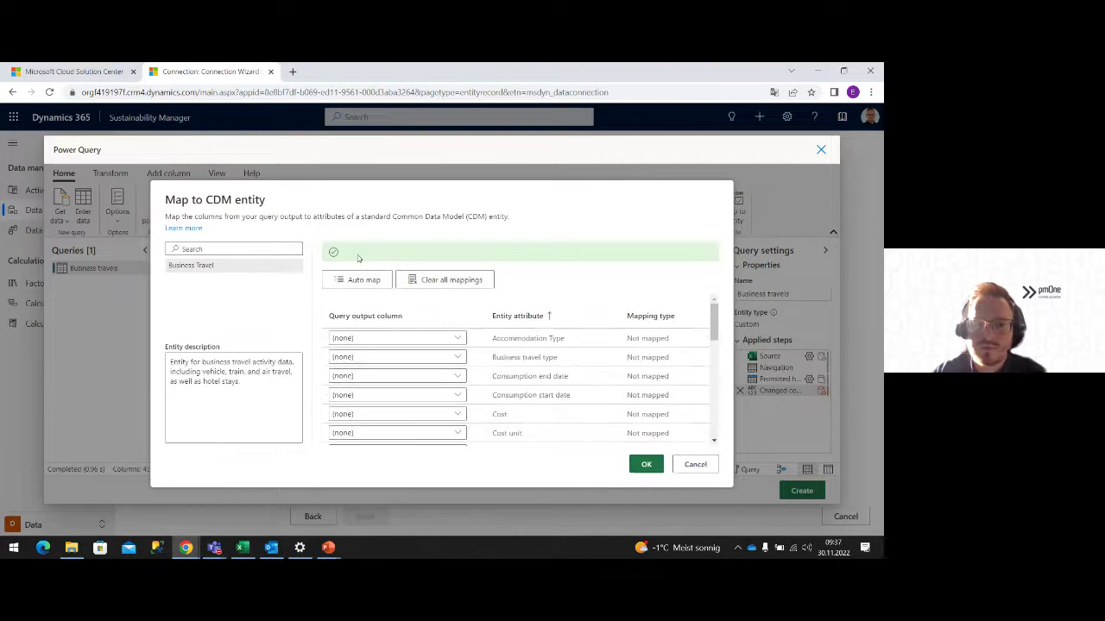
{"action": "left_click", "coordinate": [357, 280]}
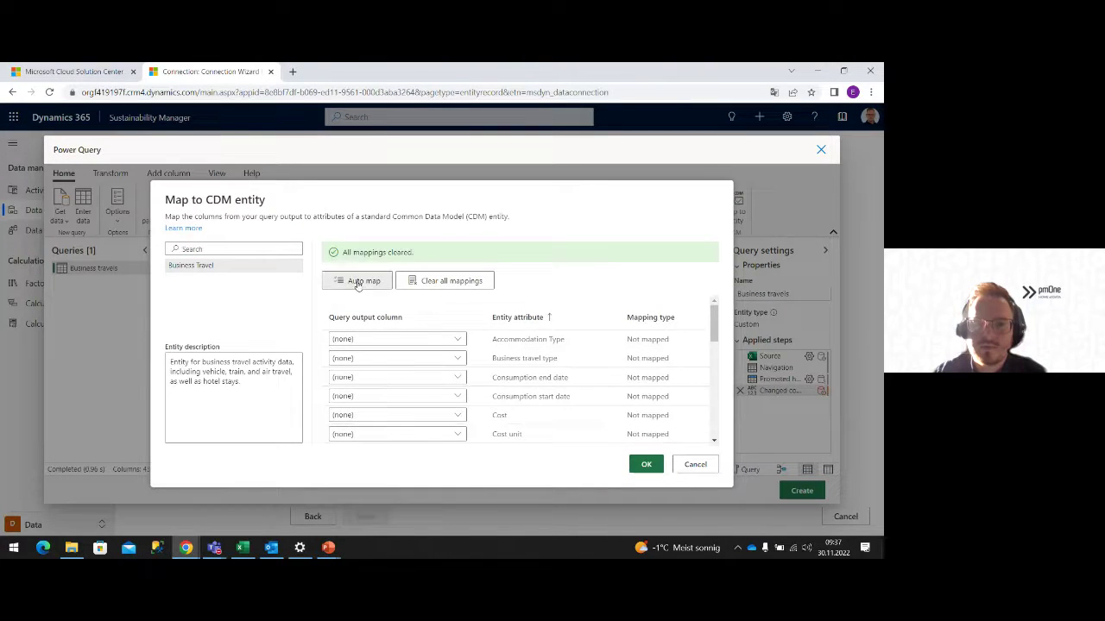
{"action": "left_click", "coordinate": [645, 464]}
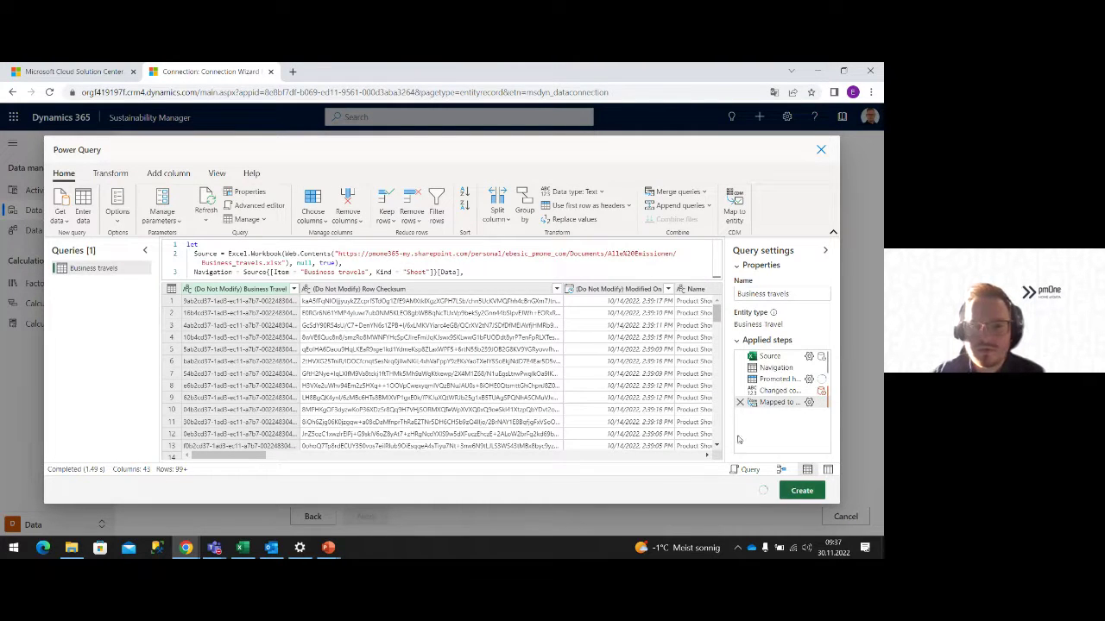
{"action": "left_click", "coordinate": [792, 492]}
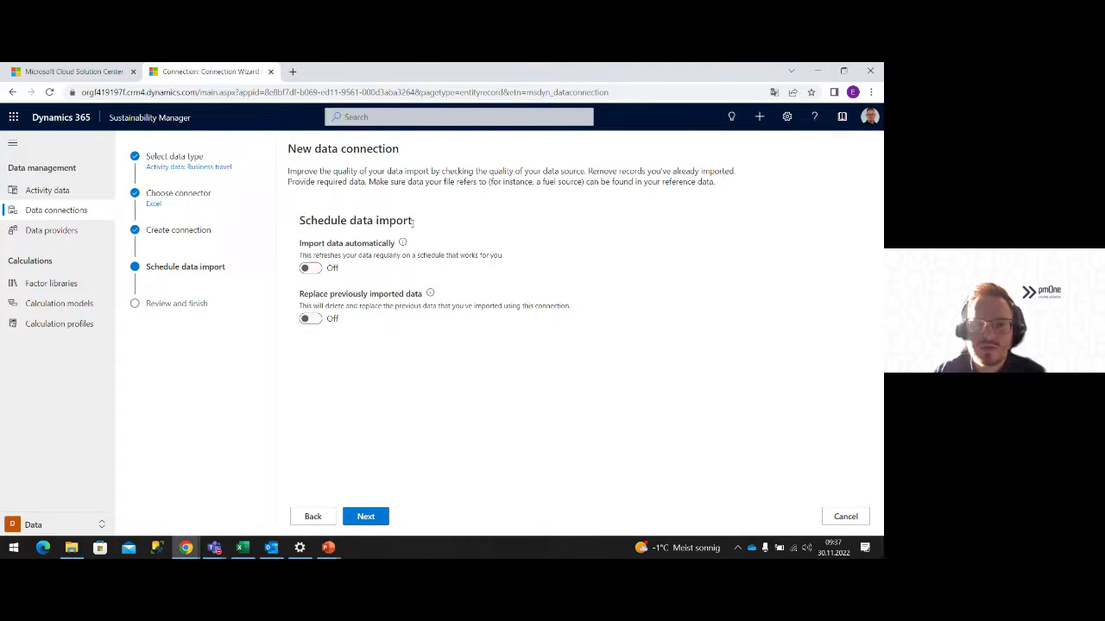
- Turn on automatic import at a frequency of 1 day and replacement of previously imported data, and continue to the review
{"action": "left_click", "coordinate": [308, 270]}
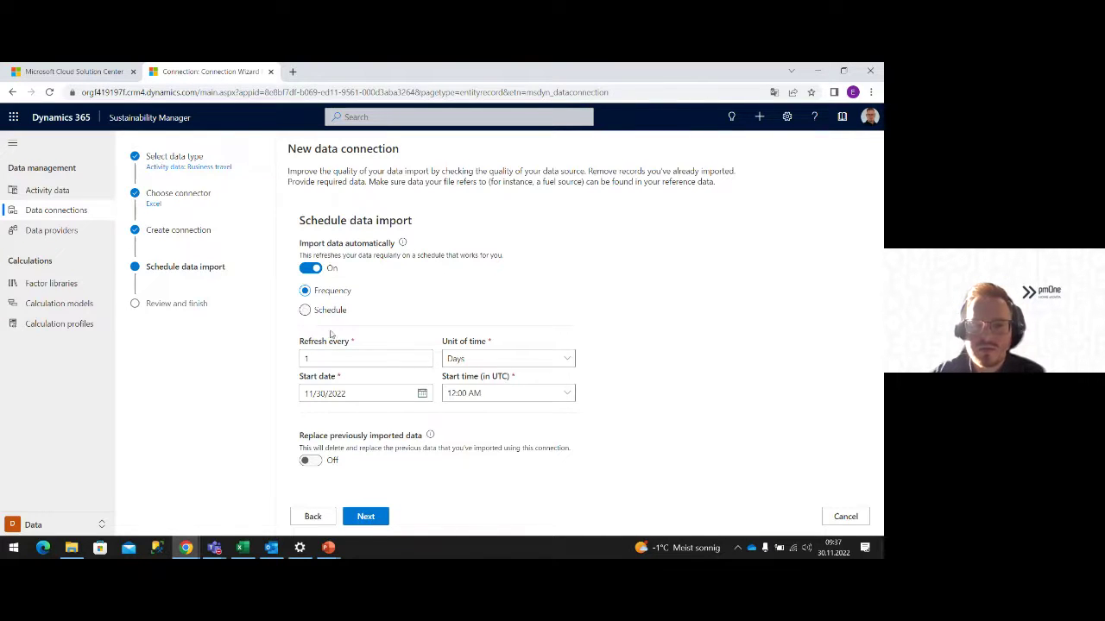
{"action": "left_click", "coordinate": [559, 359]}
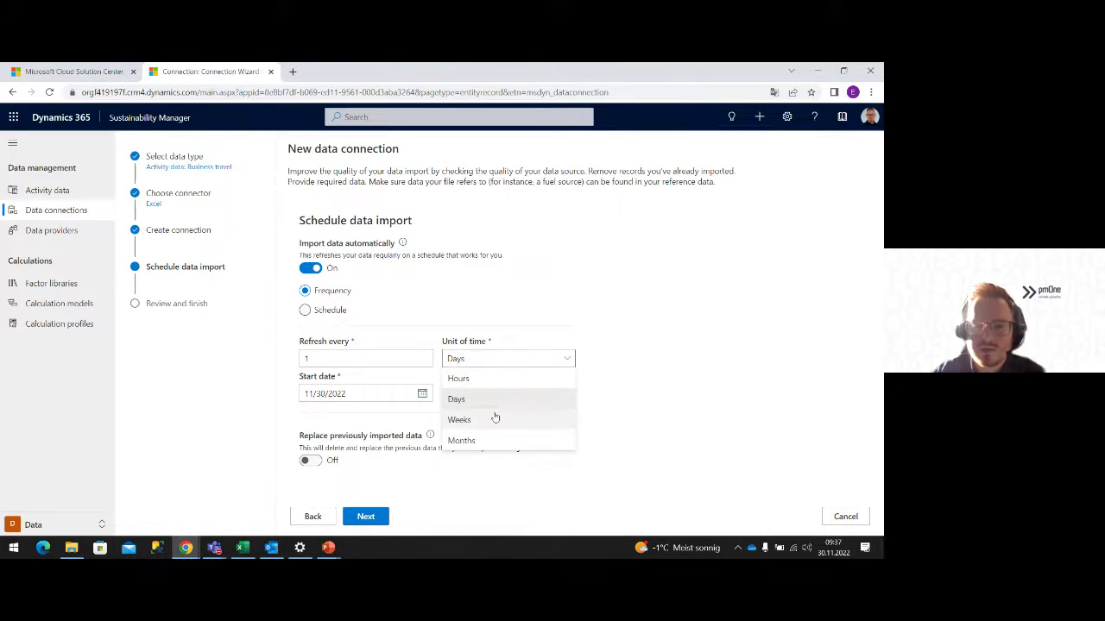
{"action": "left_click", "coordinate": [649, 319]}
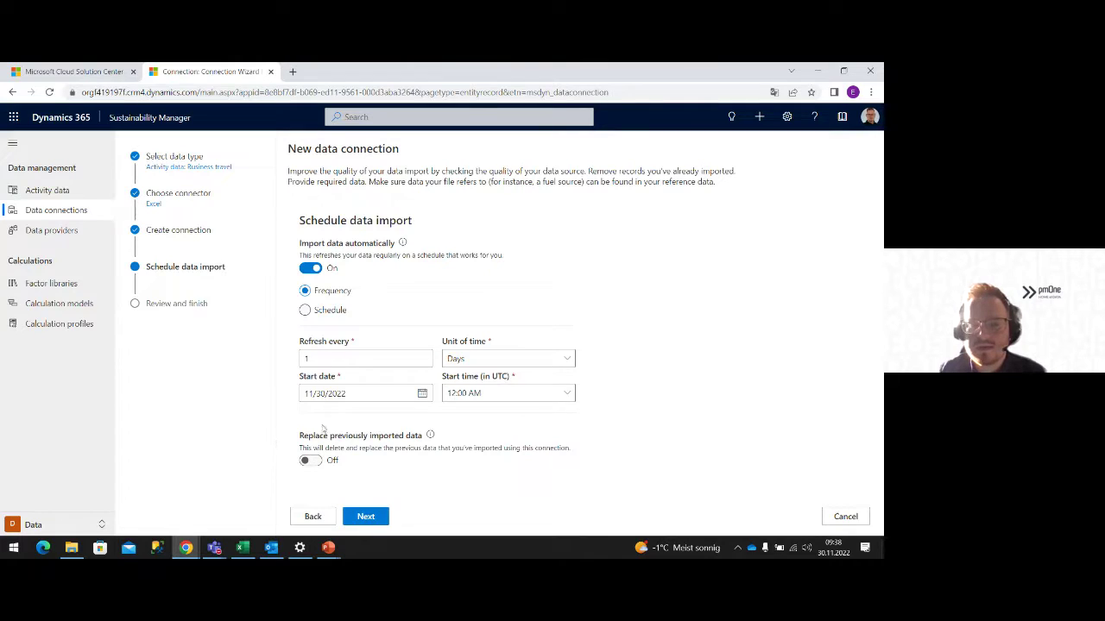
{"action": "left_click_drag", "start_coordinate": [297, 437], "coordinate": [315, 436]}
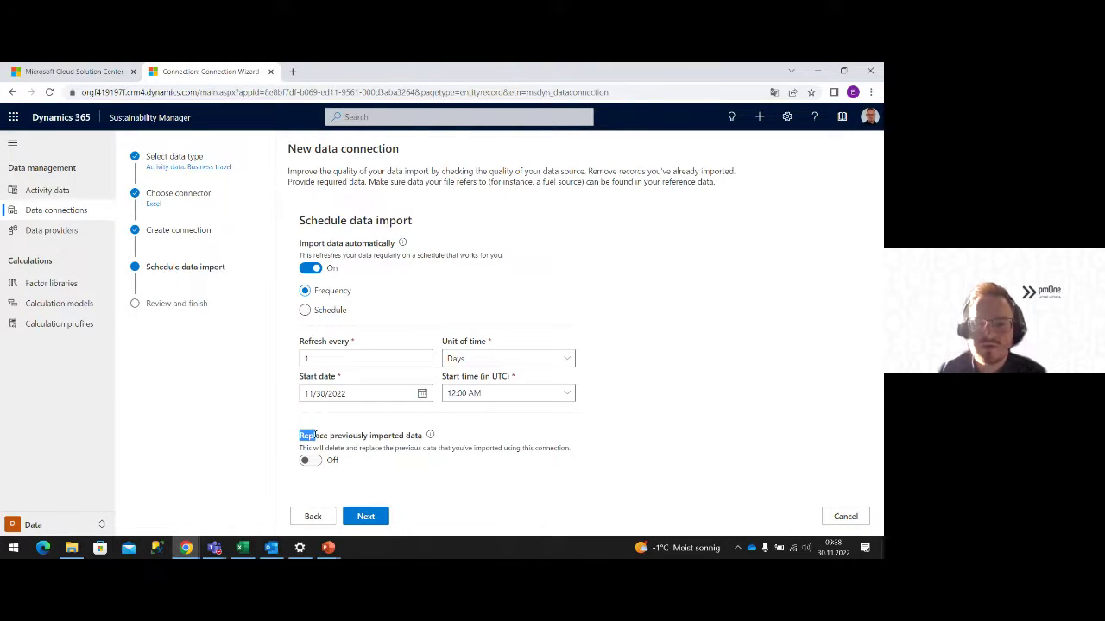
{"action": "left_click", "coordinate": [298, 437]}
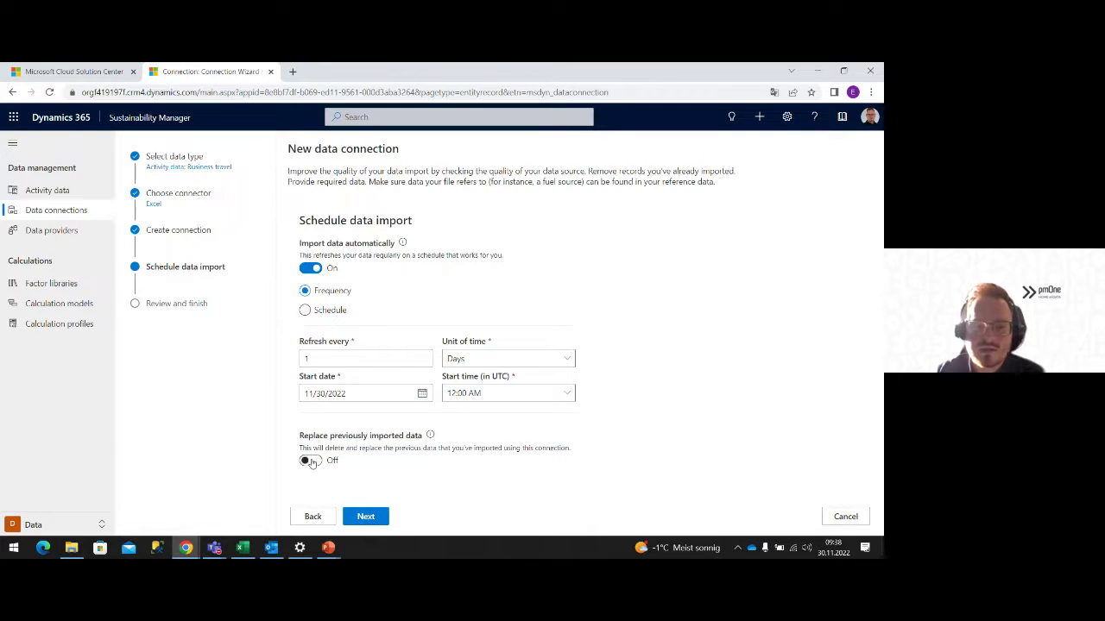
{"action": "left_click", "coordinate": [307, 460]}
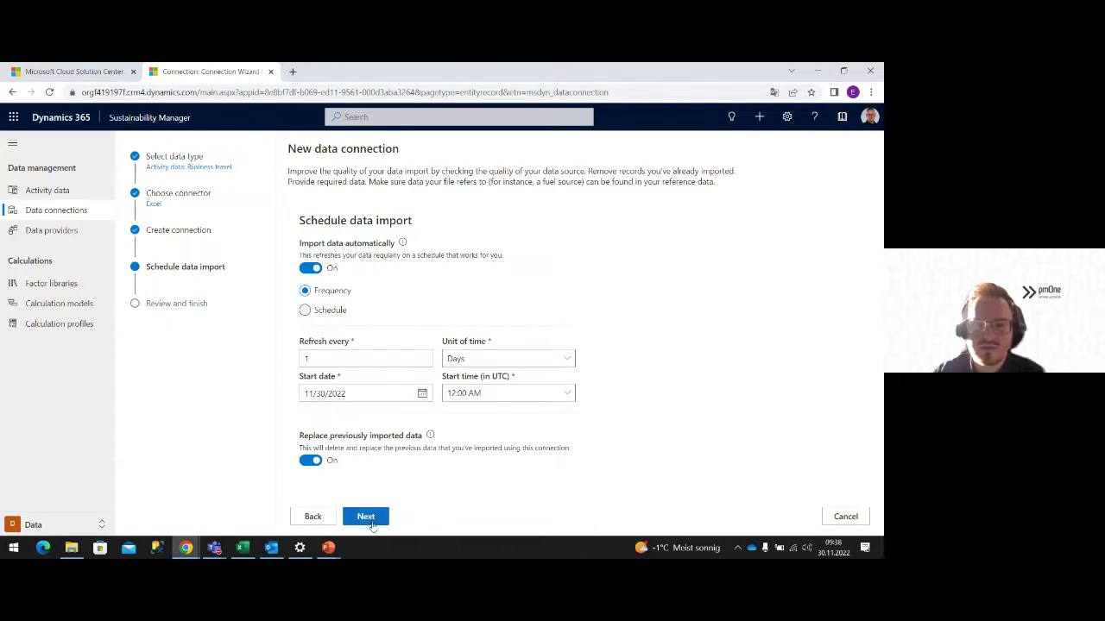
{"action": "left_click", "coordinate": [372, 523]}
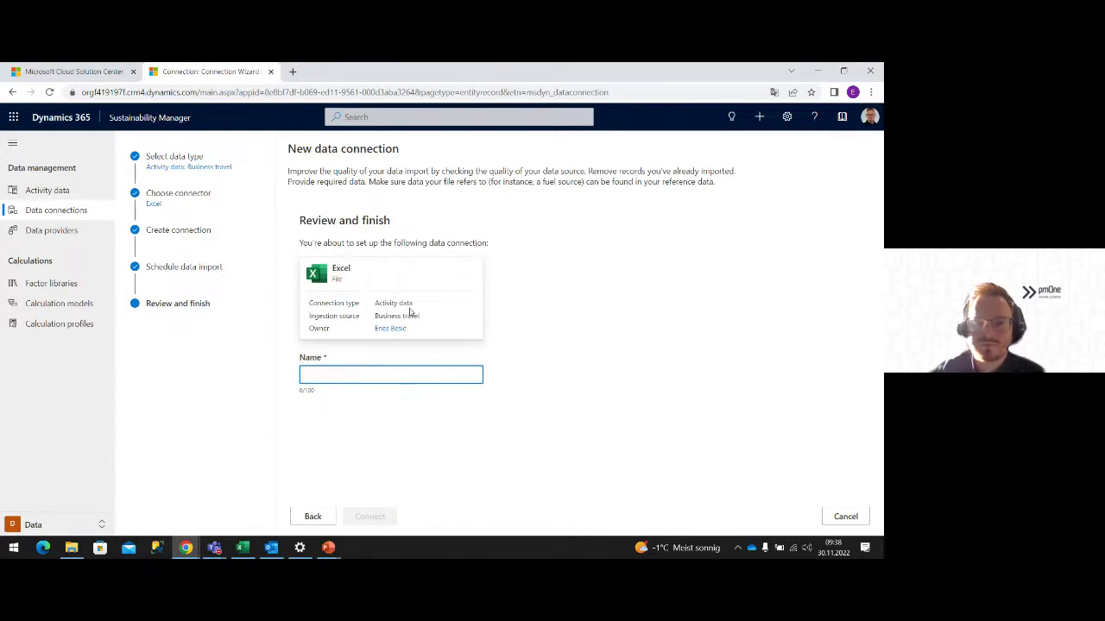
- Name the data connection Activity data Business travel Excel, combining its connection type and ingestion source, and cancel the wizard without connecting
{"action": "left_click_drag", "start_coordinate": [414, 305], "coordinate": [372, 306]}
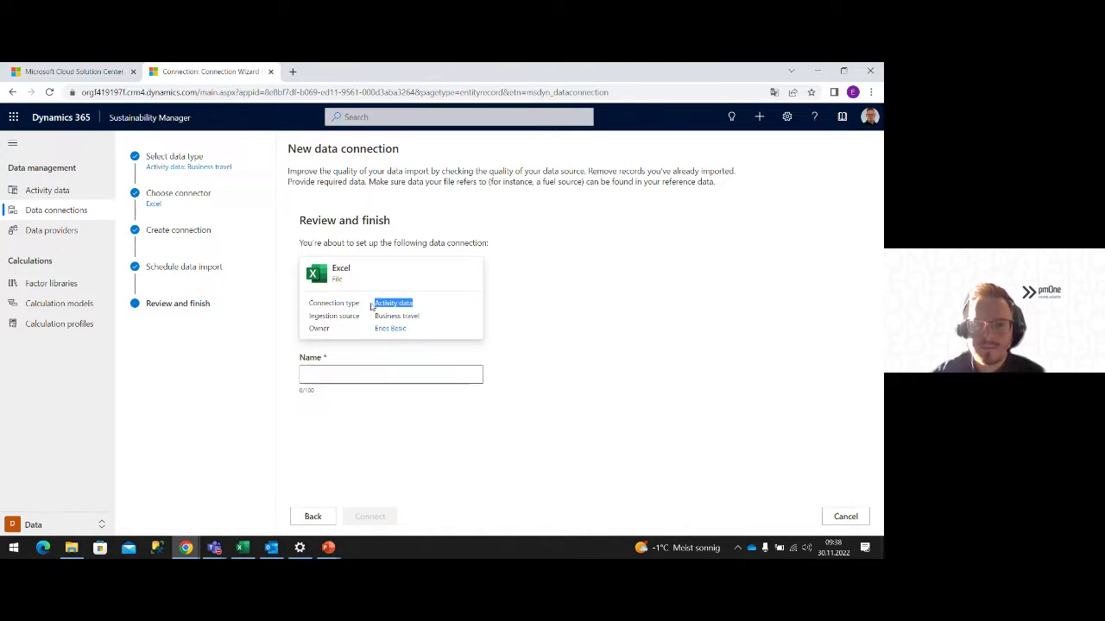
{"action": "left_click", "coordinate": [354, 377]}
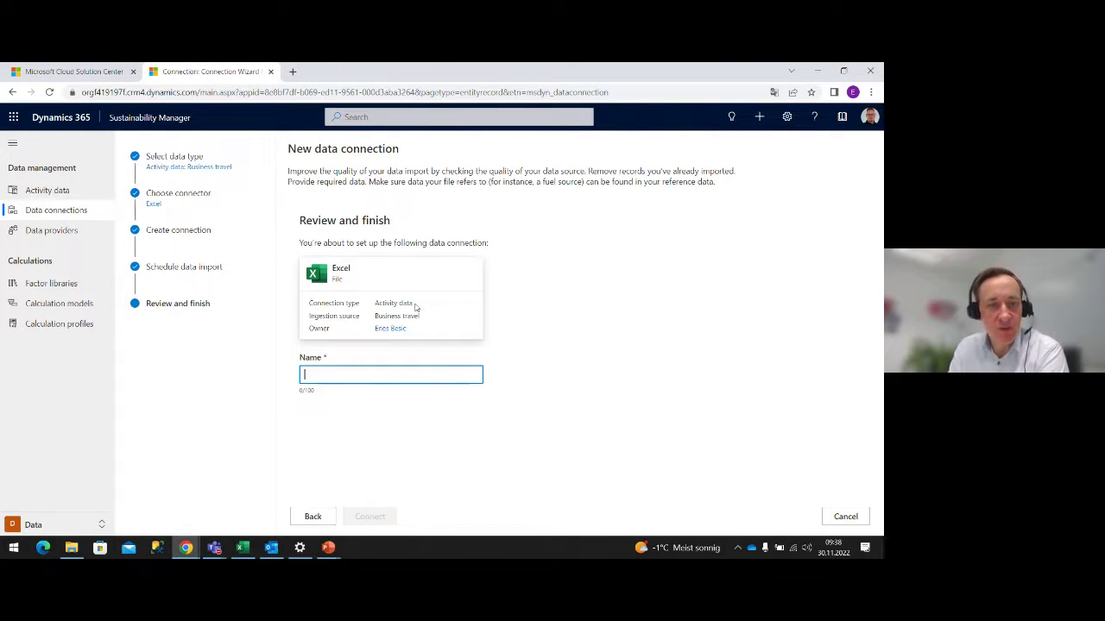
{"action": "left_click_drag", "start_coordinate": [415, 302], "coordinate": [375, 307]}
{"action": "key", "text": "ctrl+c"}
{"action": "left_click", "coordinate": [332, 373]}
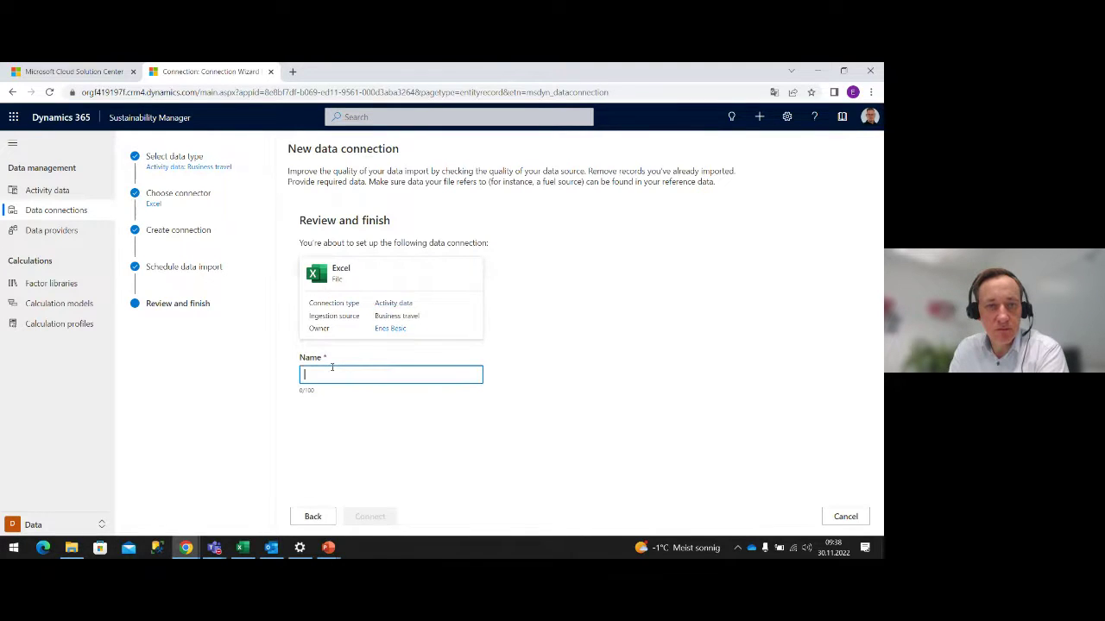
{"action": "key", "text": "ctrl+v"}
{"action": "left_click_drag", "start_coordinate": [420, 316], "coordinate": [377, 317]}
{"action": "key", "text": "ctrl+c"}
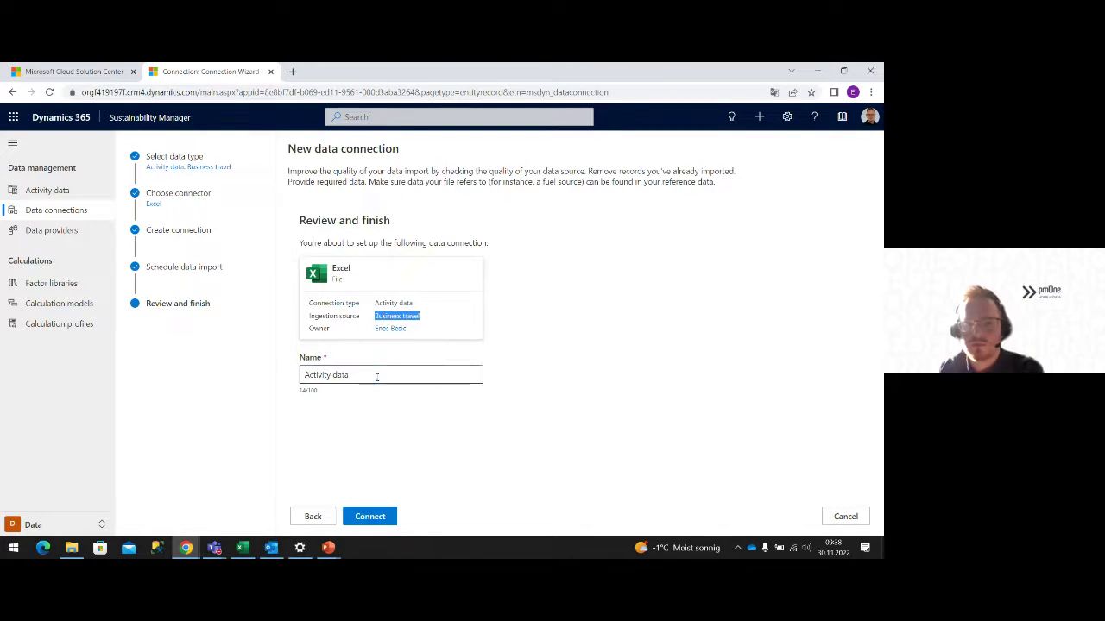
{"action": "left_click", "coordinate": [411, 370]}
{"action": "key", "text": "ctrl+v"}
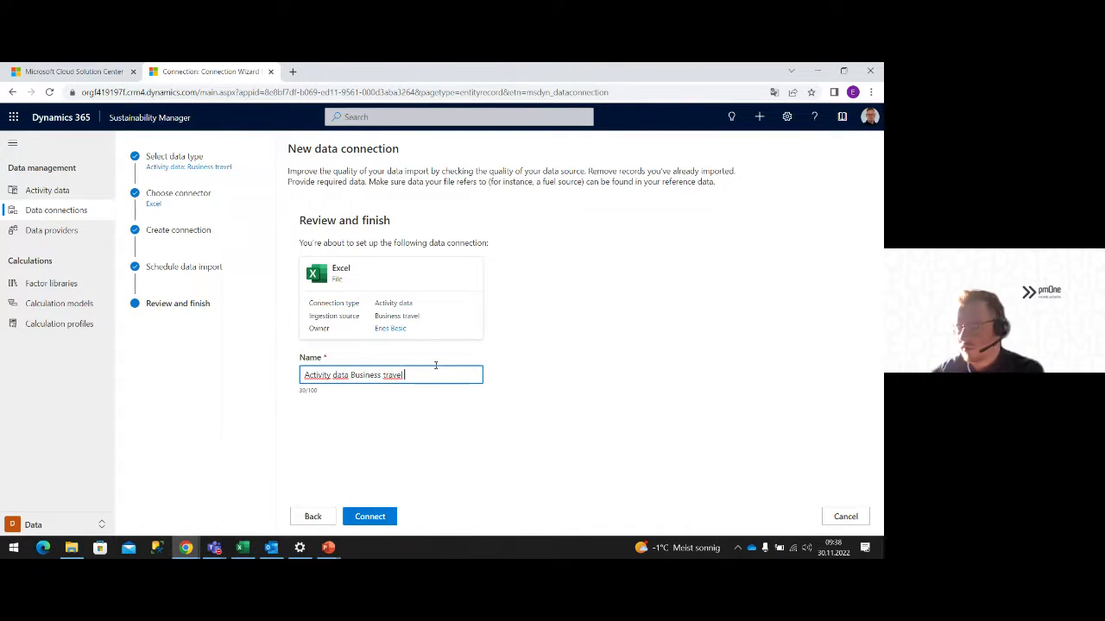
{"action": "type", "text": "Excel"}
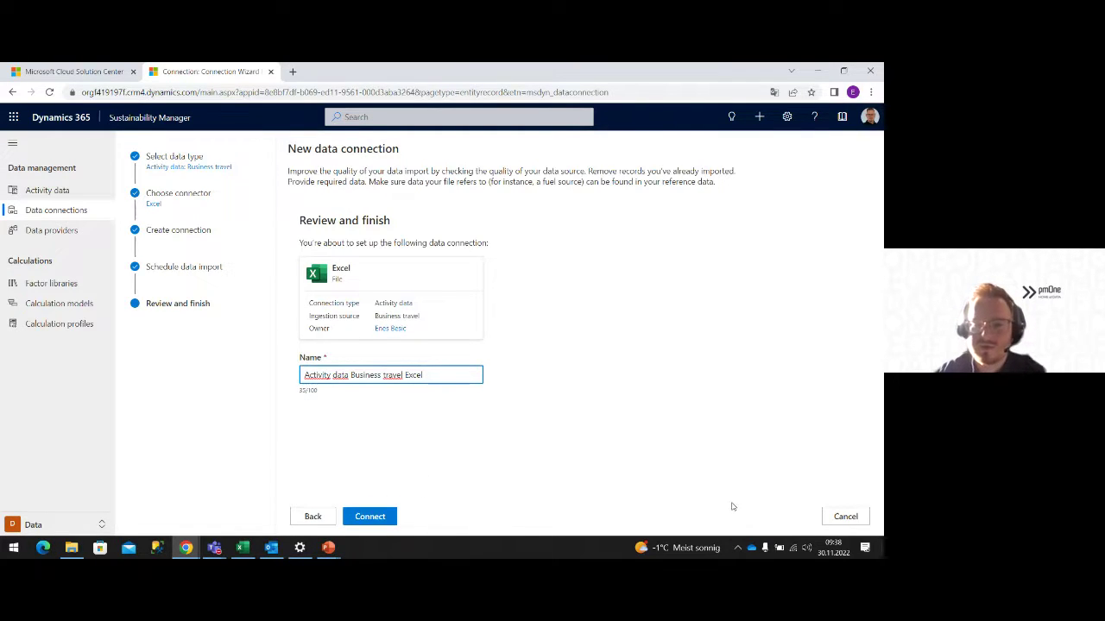
{"action": "left_click", "coordinate": [845, 516]}
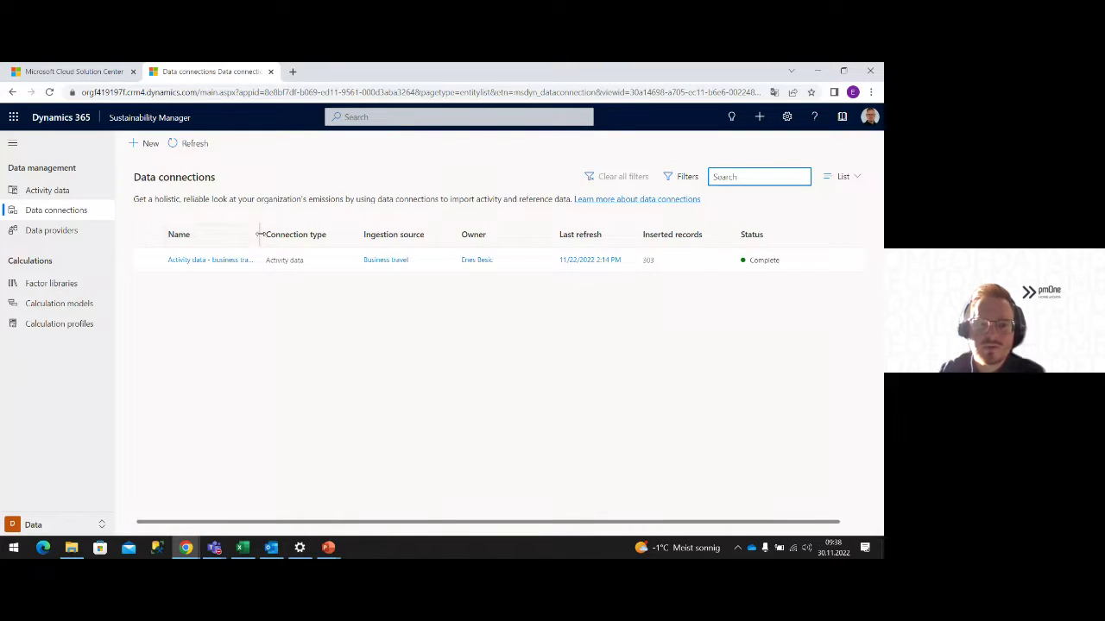
- Examine the existing business travel connection's last refresh, inserted records and status in the data connections list
{"action": "mouse_move", "coordinate": [259, 234]}
{"action": "left_mouse_down"}
{"action": "mouse_move", "coordinate": [290, 234]}
{"action": "mouse_move", "coordinate": [259, 230]}
{"action": "left_mouse_up"}
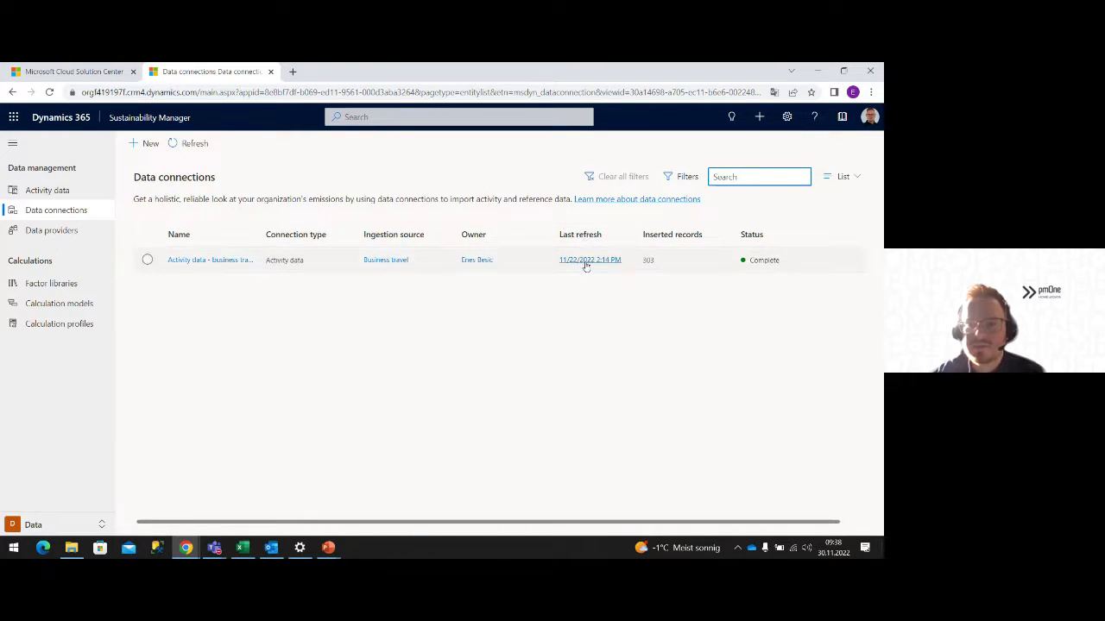
{"action": "left_click", "coordinate": [647, 261]}
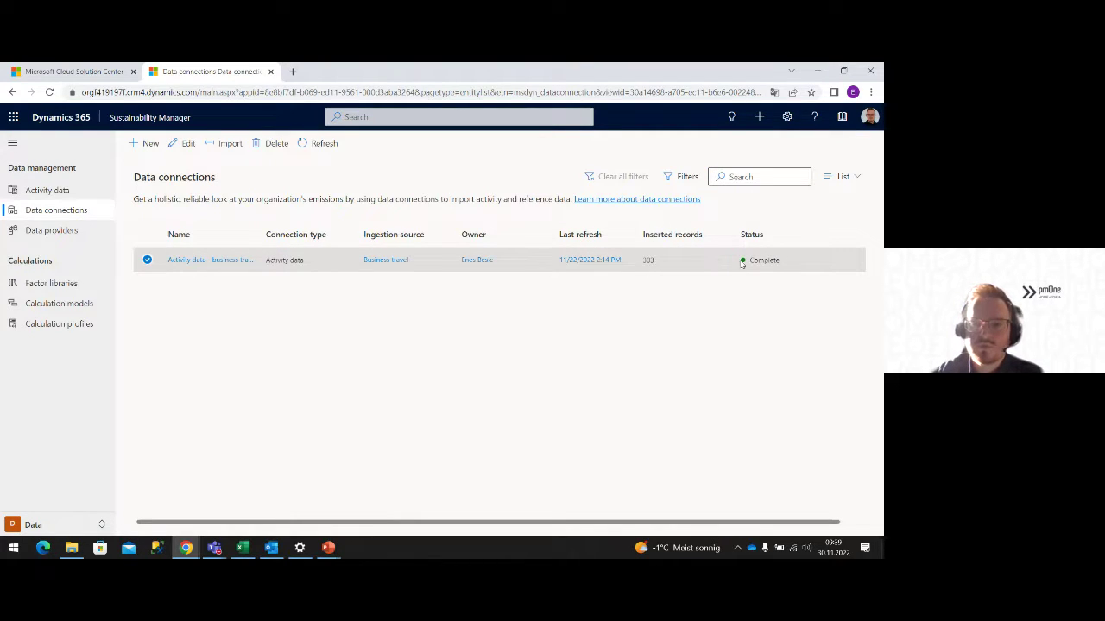
{"action": "left_click_drag", "start_coordinate": [791, 263], "coordinate": [750, 261]}
{"action": "left_click", "coordinate": [784, 266]}
{"action": "left_click", "coordinate": [763, 274]}
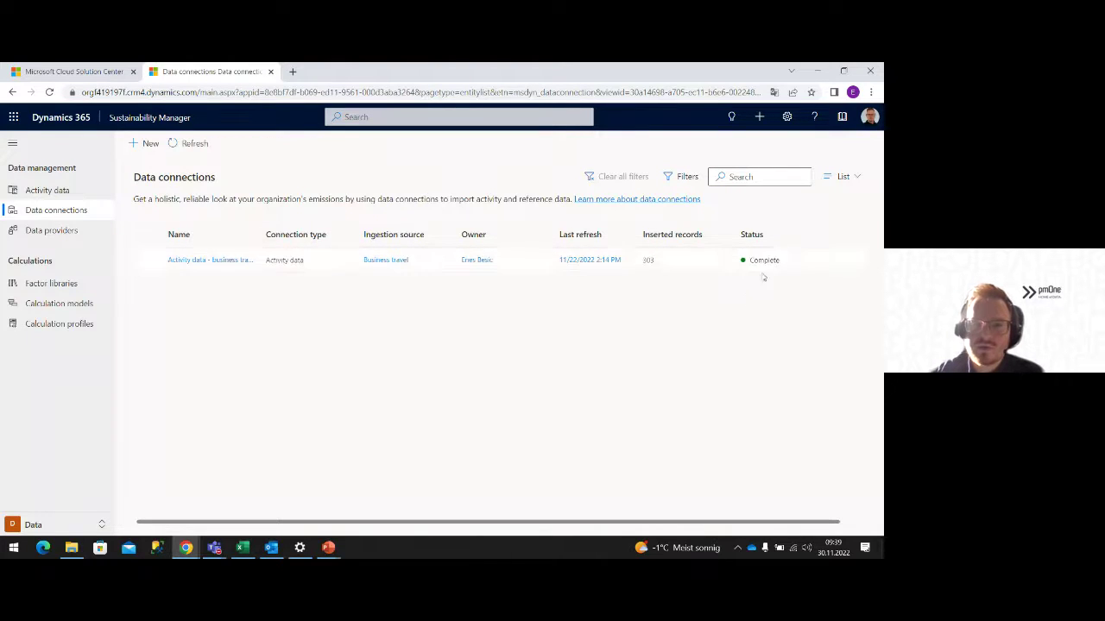
- View the imported activity data records for 6. Business travel under Scope 3 upstream
{"action": "left_click", "coordinate": [54, 190]}
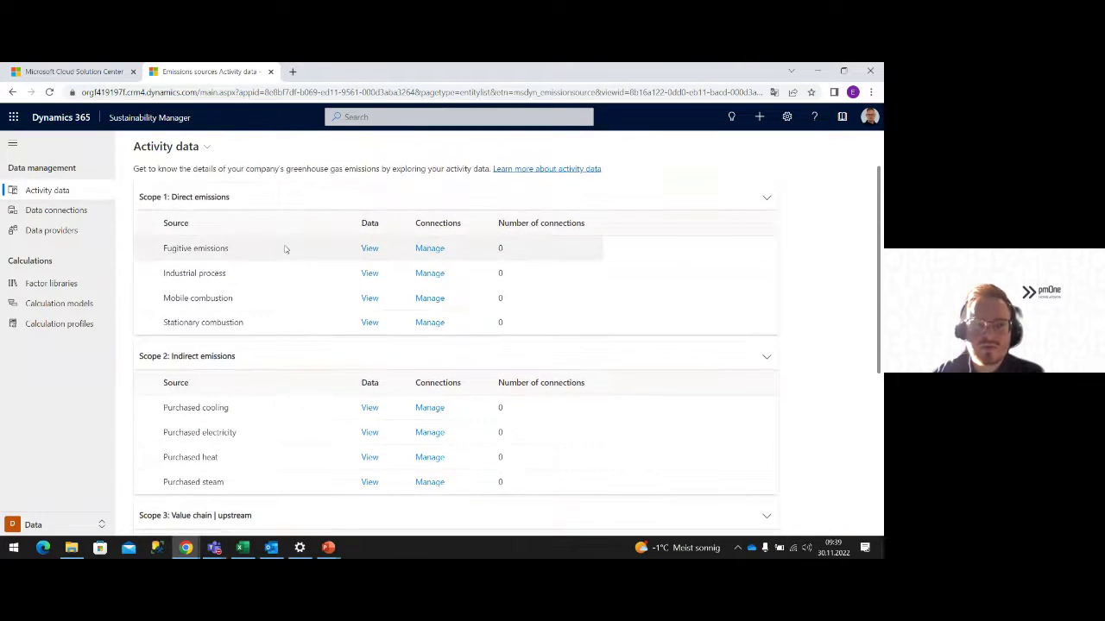
{"action": "scroll", "coordinate": [305, 274], "scroll_direction": "down", "scroll_amount": 3}
{"action": "scroll", "coordinate": [370, 328], "scroll_direction": "down", "scroll_amount": 1}
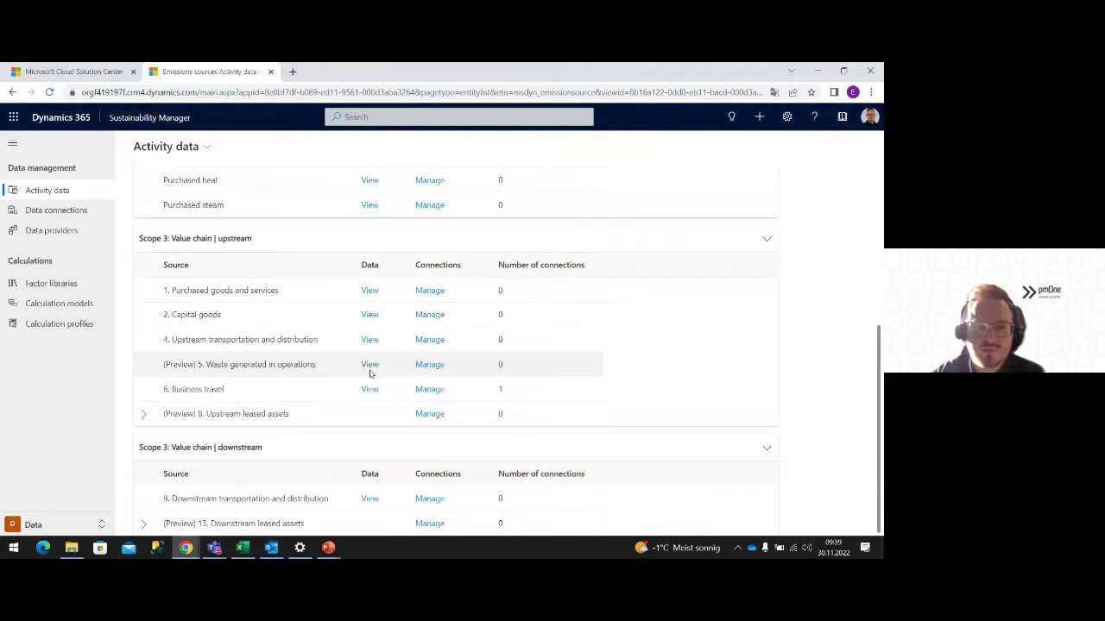
{"action": "left_click", "coordinate": [371, 389]}
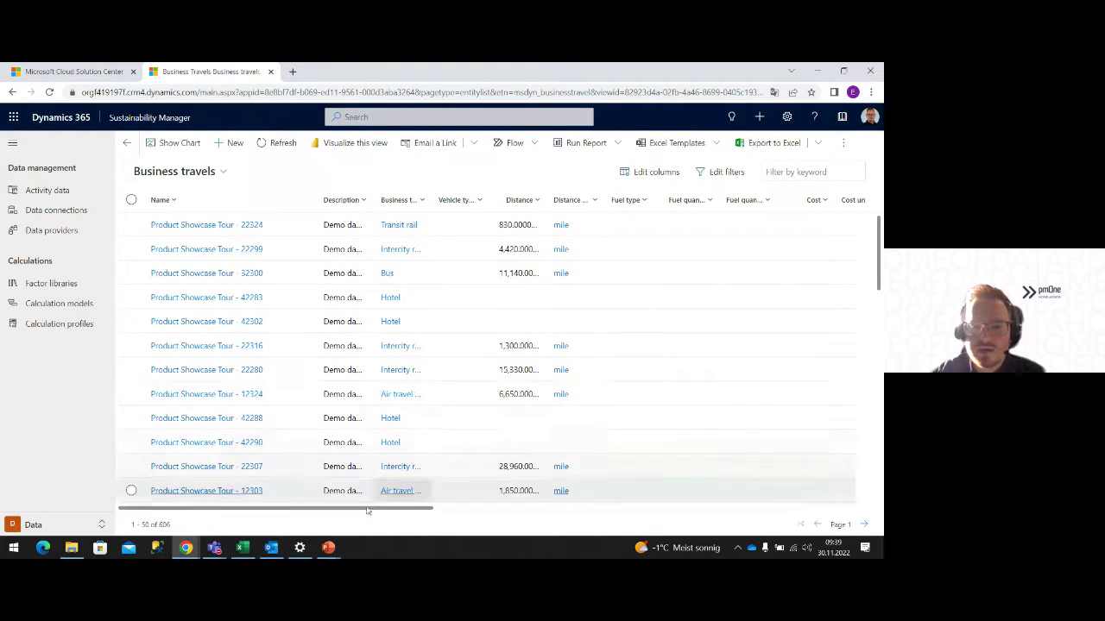
{"action": "left_click_drag", "start_coordinate": [366, 510], "coordinate": [264, 513]}
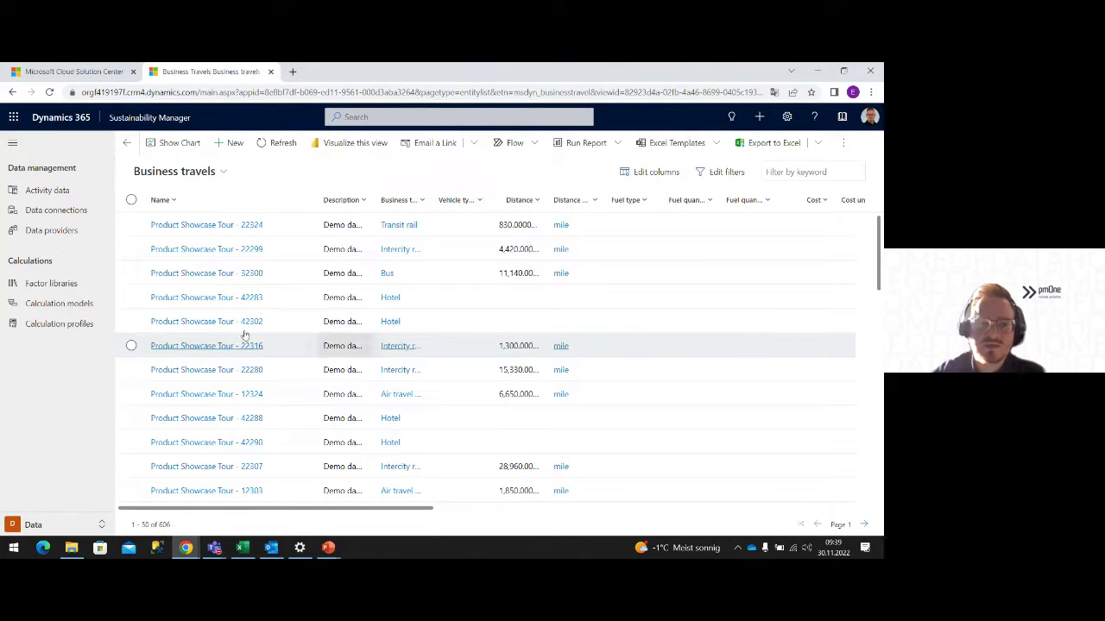
- Reopen the activity data records for 6. Business travel under Scope 3 upstream
{"action": "left_click", "coordinate": [45, 288]}
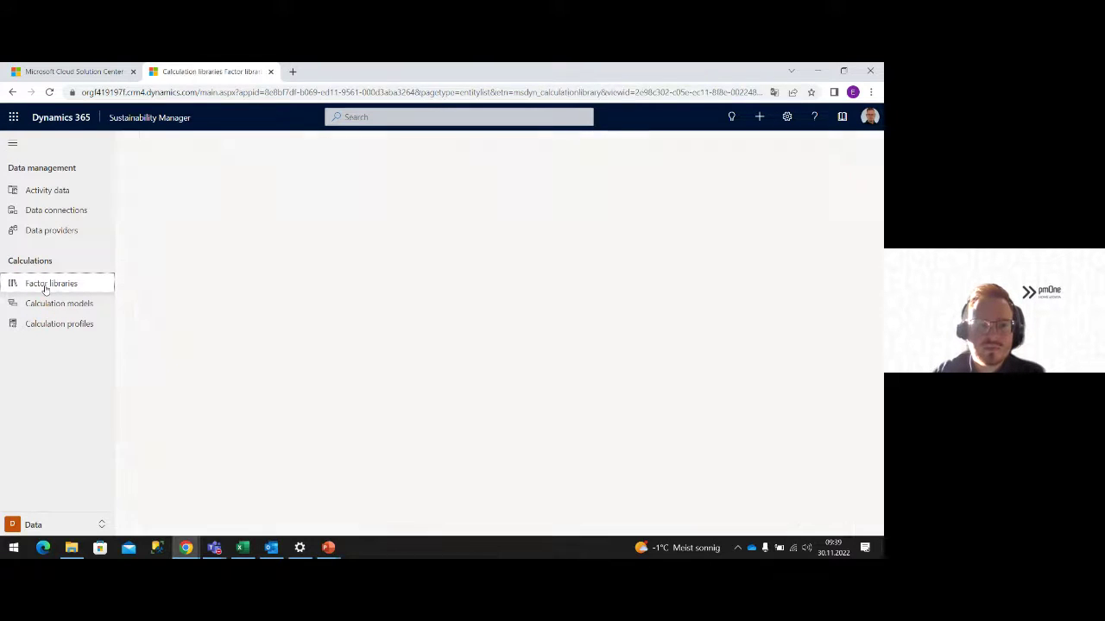
{"action": "left_click", "coordinate": [52, 214]}
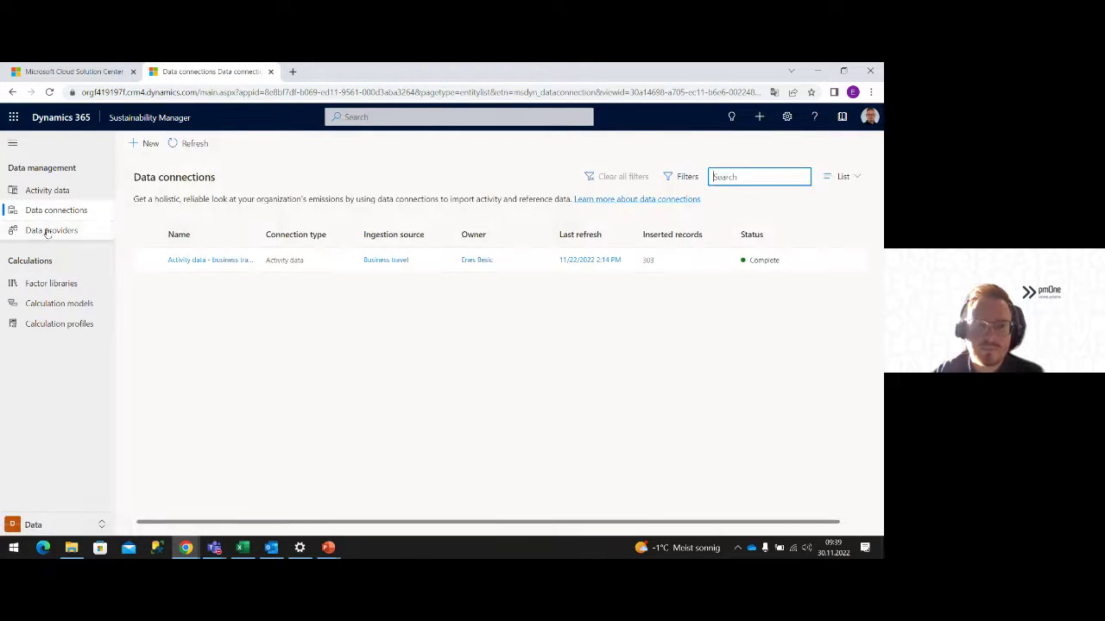
{"action": "left_click", "coordinate": [47, 190]}
{"action": "scroll", "coordinate": [334, 398], "scroll_direction": "down", "scroll_amount": 3}
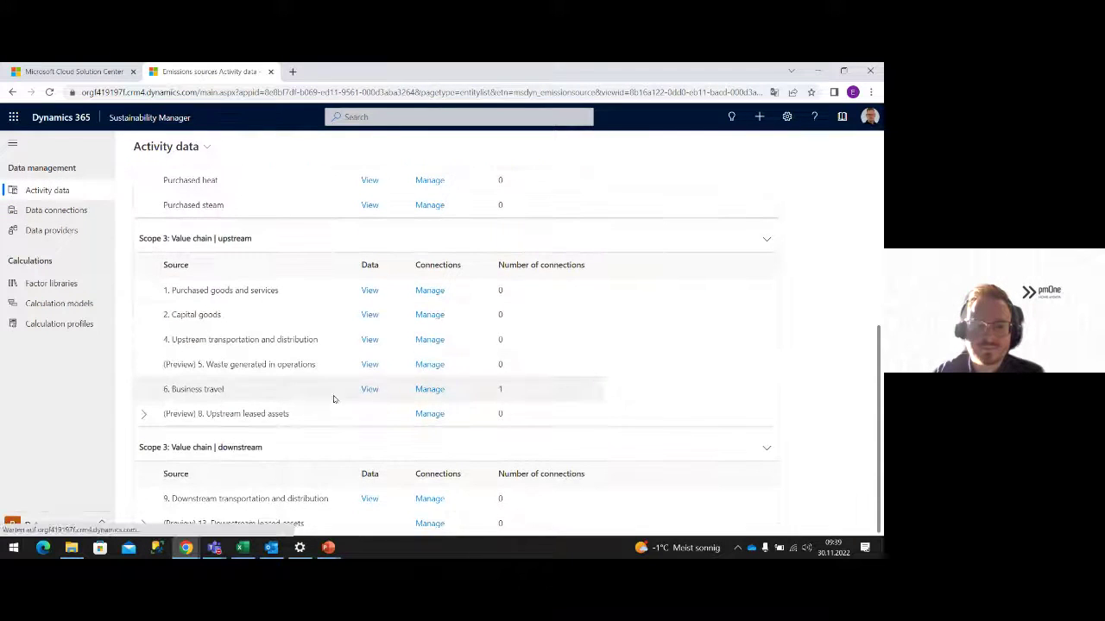
{"action": "left_click", "coordinate": [369, 389]}
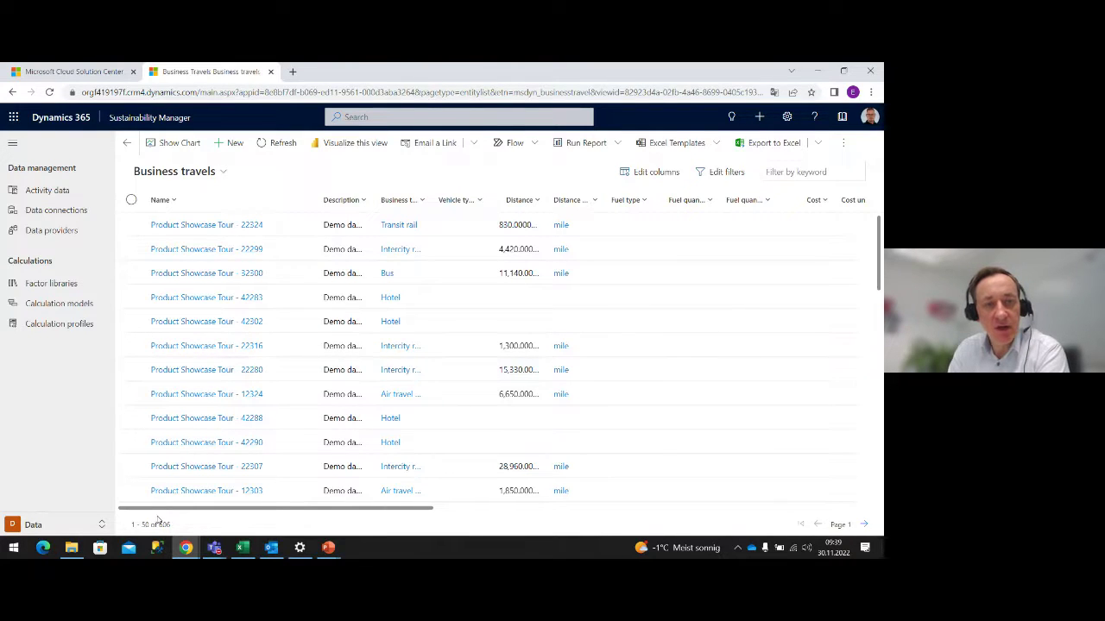
- Widen the Business travel type column in the Business travels list to read the full travel type names
{"action": "left_click_drag", "start_coordinate": [232, 513], "coordinate": [235, 510]}
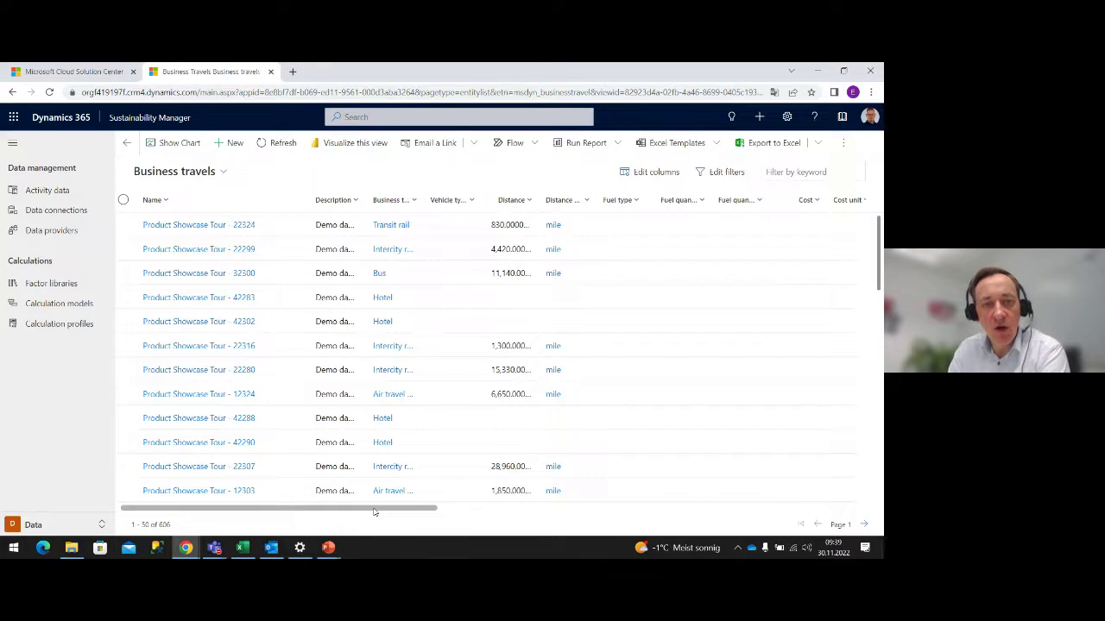
{"action": "left_click_drag", "start_coordinate": [423, 199], "coordinate": [577, 211]}
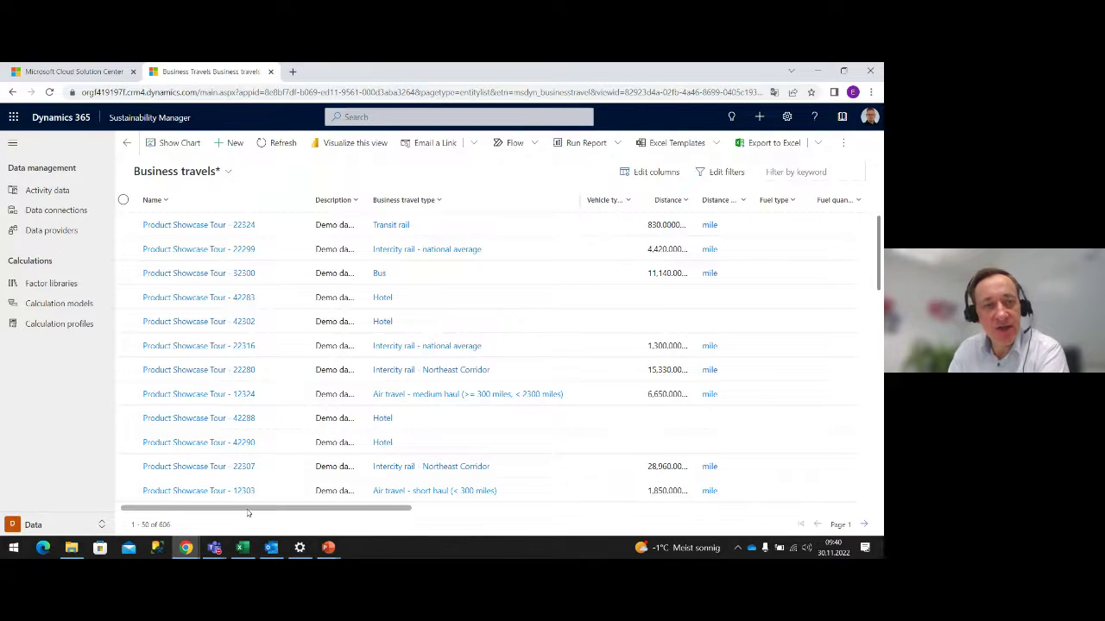
{"action": "left_click_drag", "start_coordinate": [248, 514], "coordinate": [222, 514]}
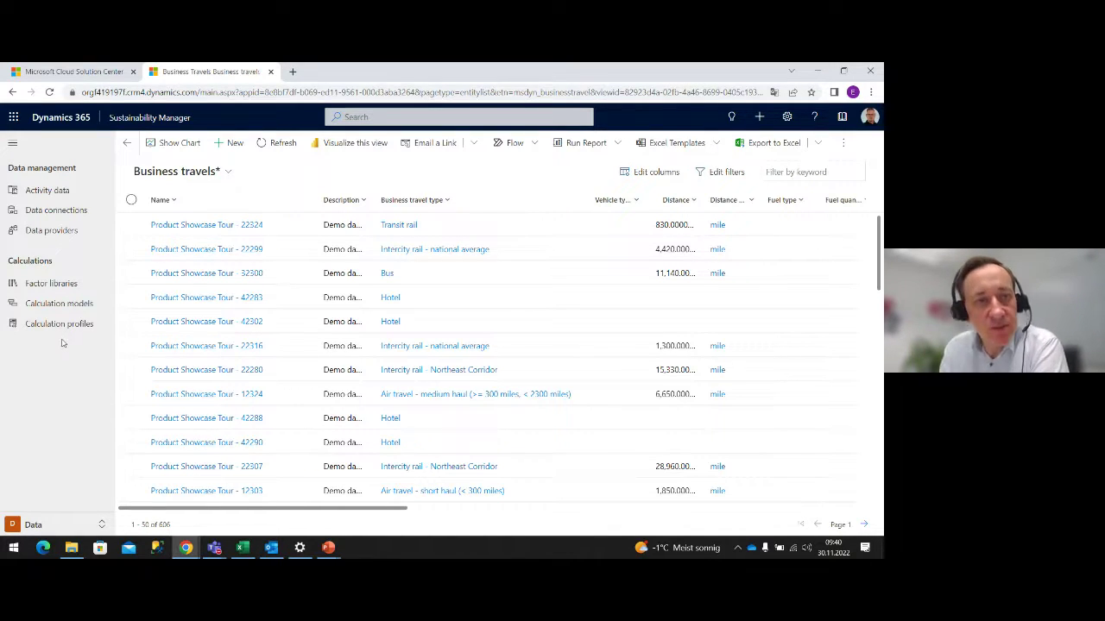
- Open the EPA 2022 - Business travel GHG emission factors library from the factor libraries and review its general details
{"action": "left_click", "coordinate": [95, 292]}
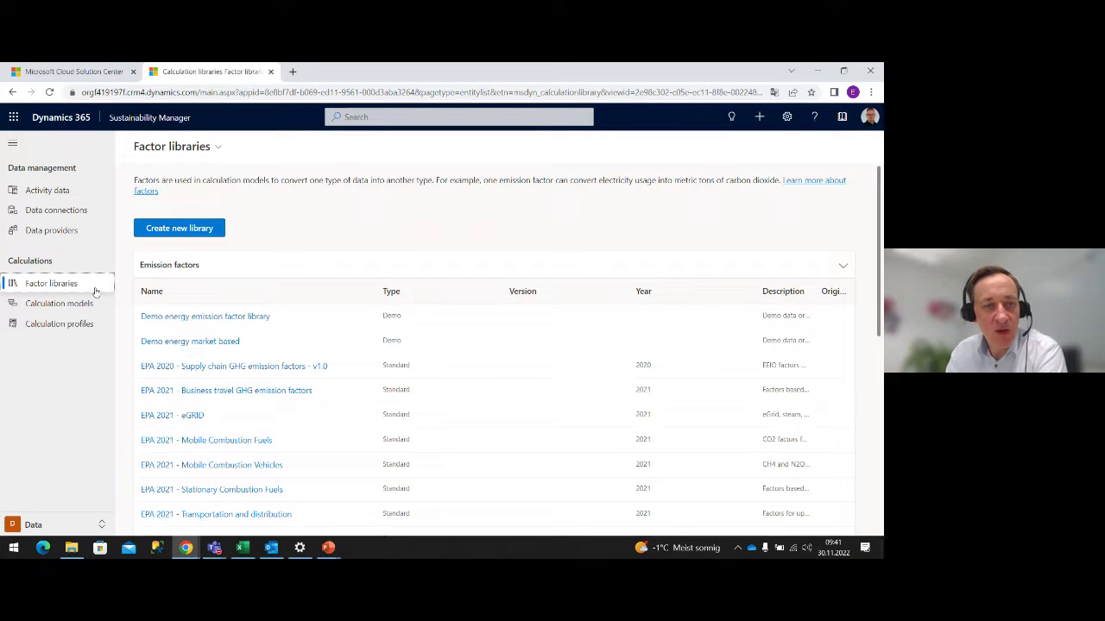
{"action": "scroll", "coordinate": [157, 317], "scroll_direction": "down", "scroll_amount": 3}
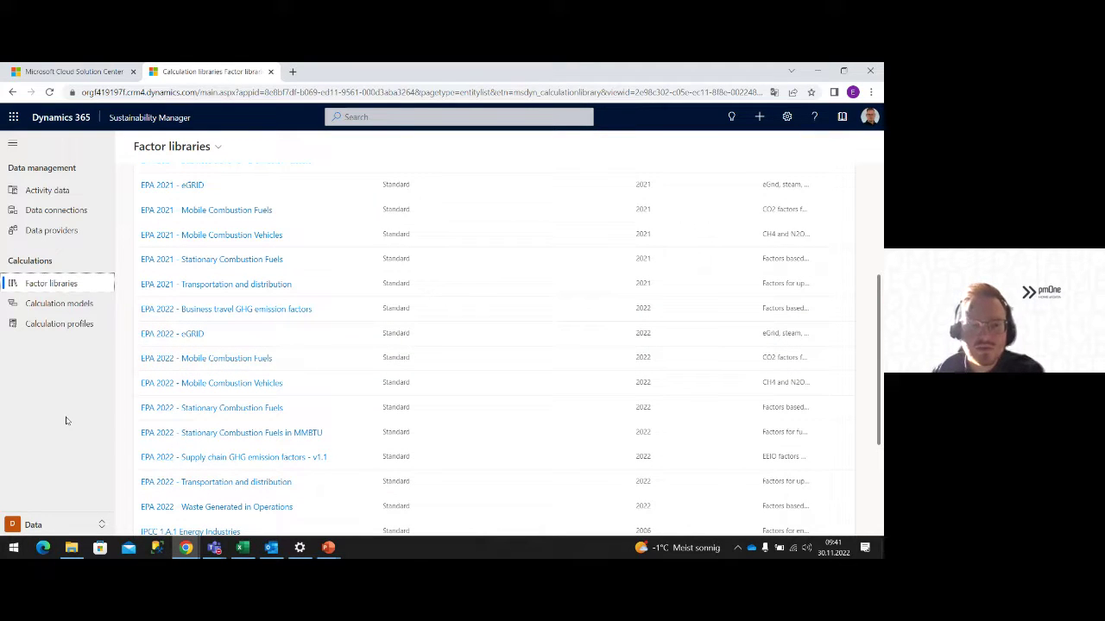
{"action": "scroll", "coordinate": [239, 353], "scroll_direction": "up", "scroll_amount": 2}
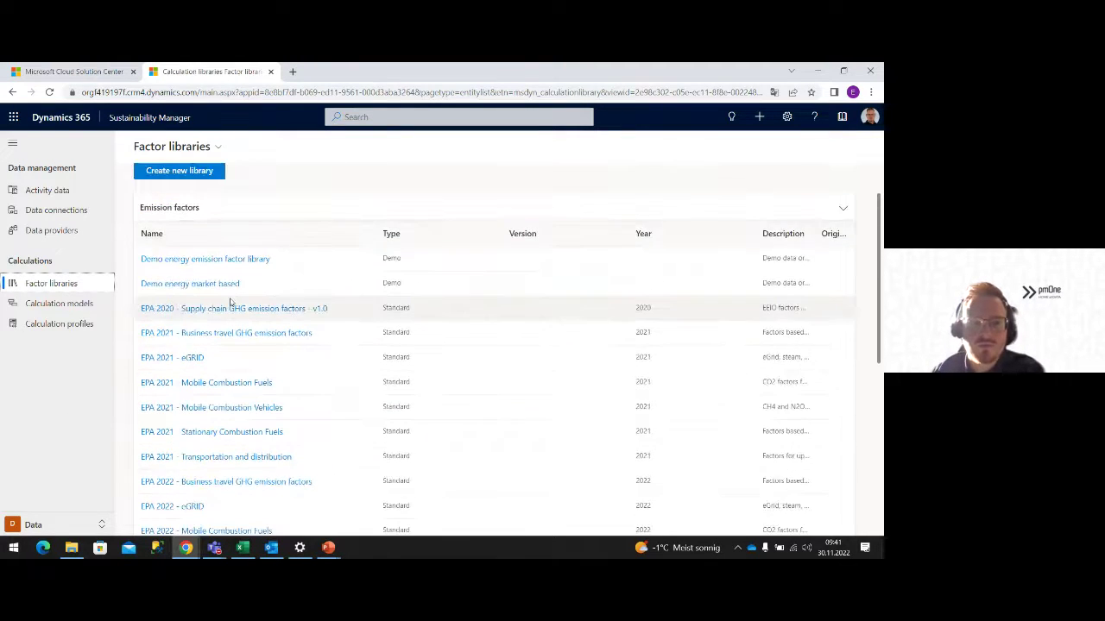
{"action": "scroll", "coordinate": [259, 310], "scroll_direction": "down", "scroll_amount": 1}
{"action": "scroll", "coordinate": [239, 316], "scroll_direction": "down", "scroll_amount": 2}
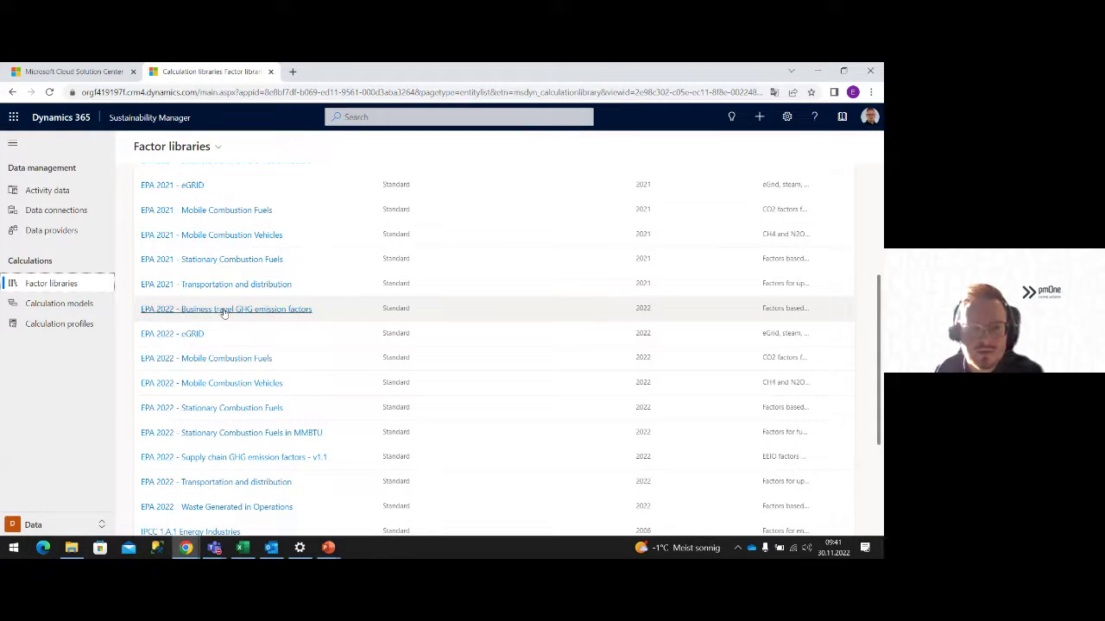
{"action": "scroll", "coordinate": [221, 328], "scroll_direction": "up", "scroll_amount": 2}
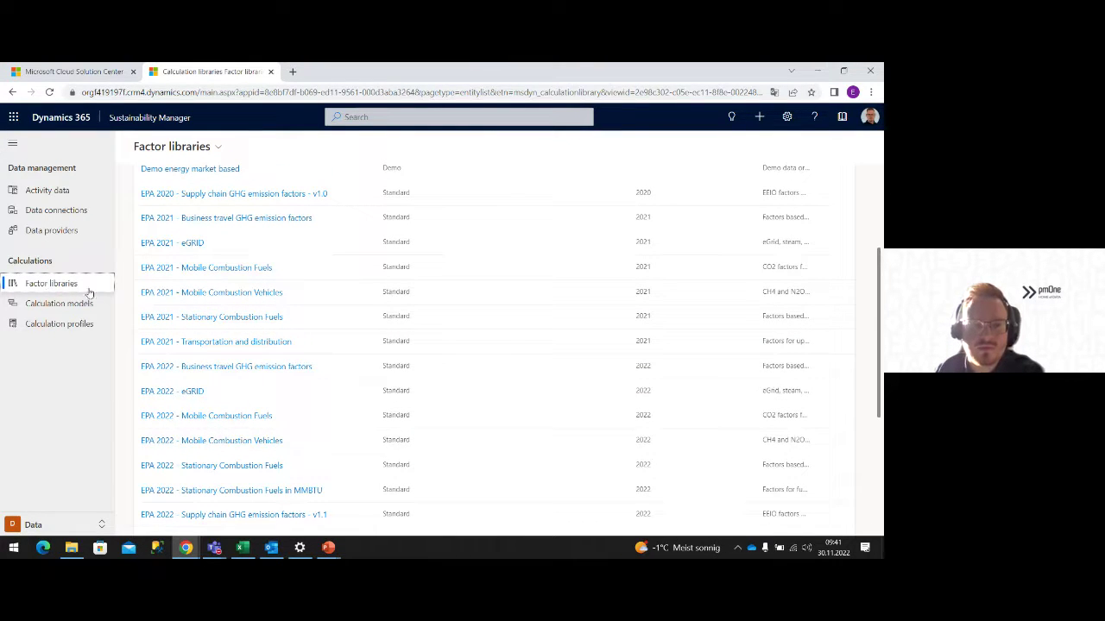
{"action": "left_click", "coordinate": [230, 367]}
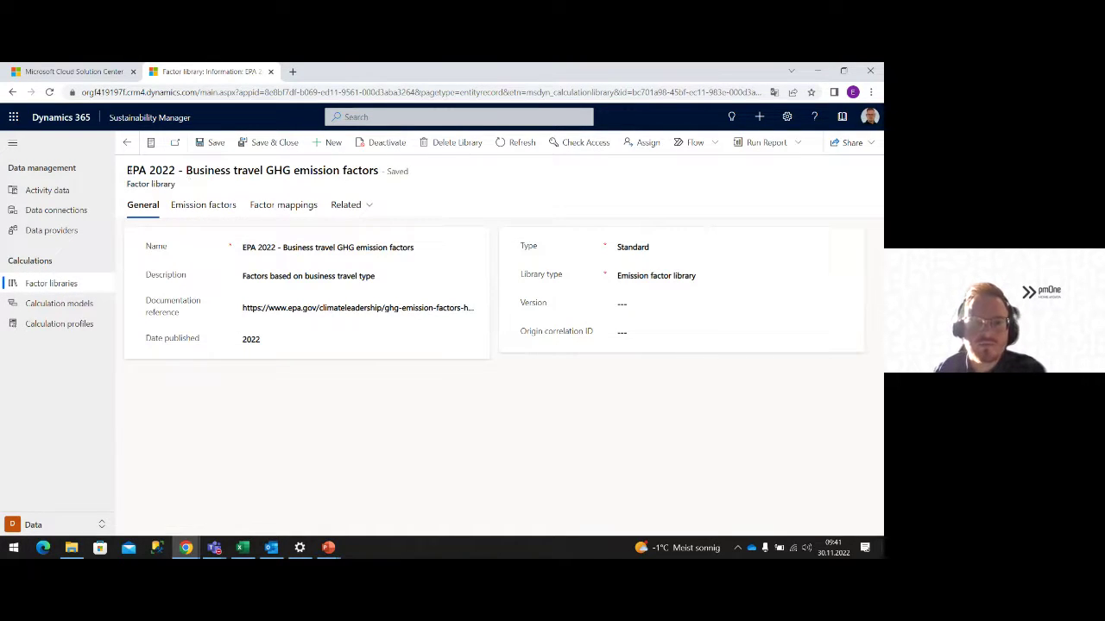
{"action": "left_click_drag", "start_coordinate": [126, 171], "coordinate": [154, 171]}
{"action": "left_click", "coordinate": [152, 173]}
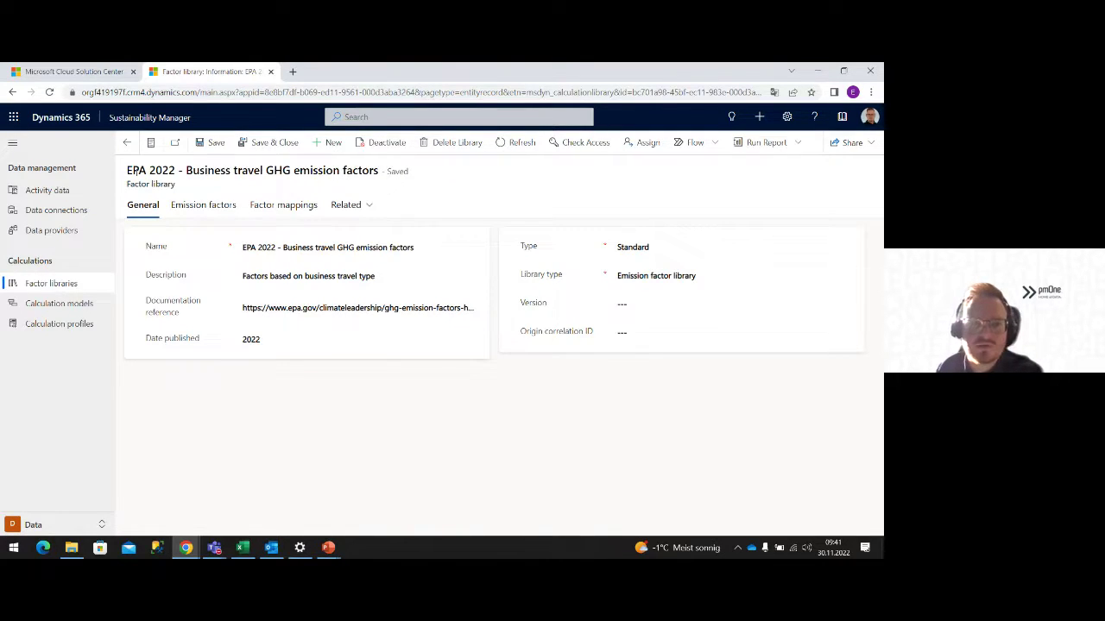
{"action": "left_click_drag", "start_coordinate": [177, 184], "coordinate": [148, 184]}
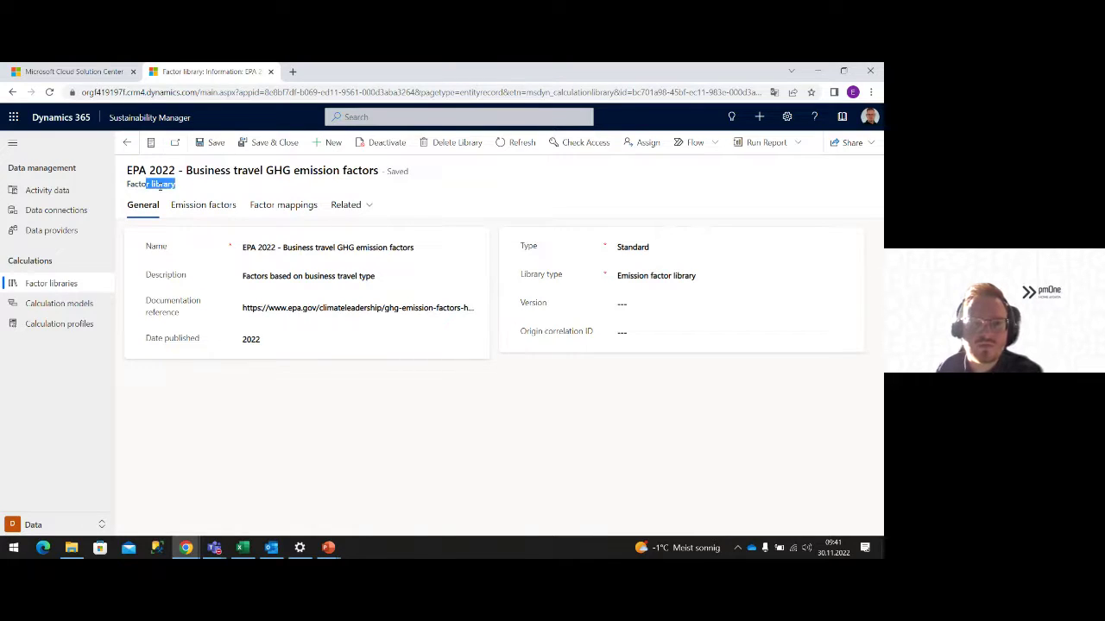
{"action": "left_click", "coordinate": [229, 184]}
- Examine the library's emission factors by travel type, widening the Unit column to read the full unit names
{"action": "left_click", "coordinate": [219, 207]}
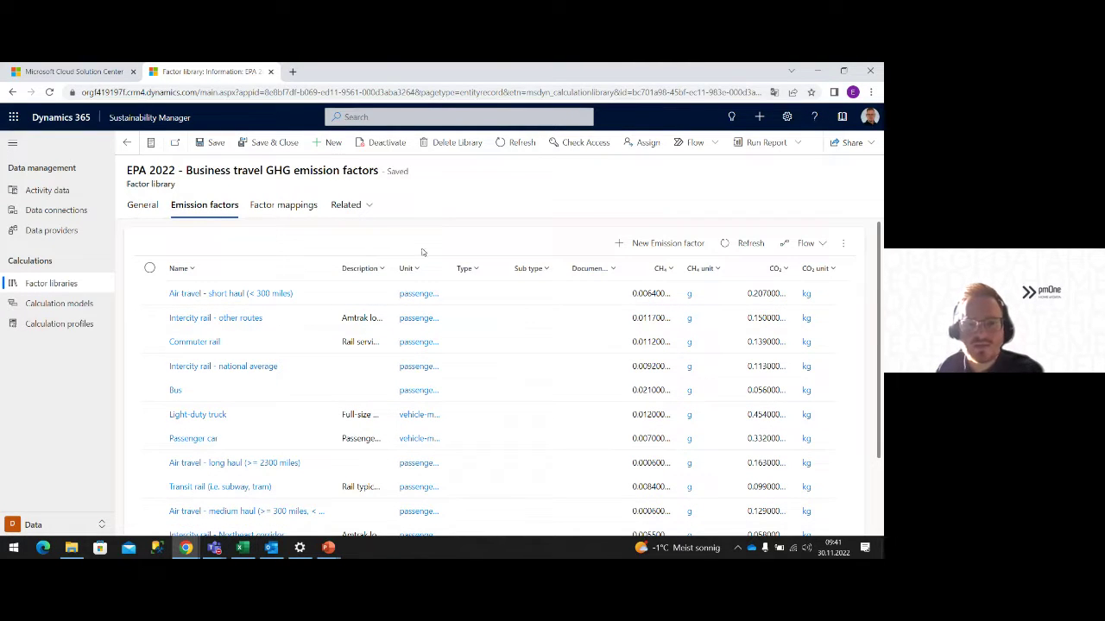
{"action": "scroll", "coordinate": [210, 285], "scroll_direction": "down", "scroll_amount": 1}
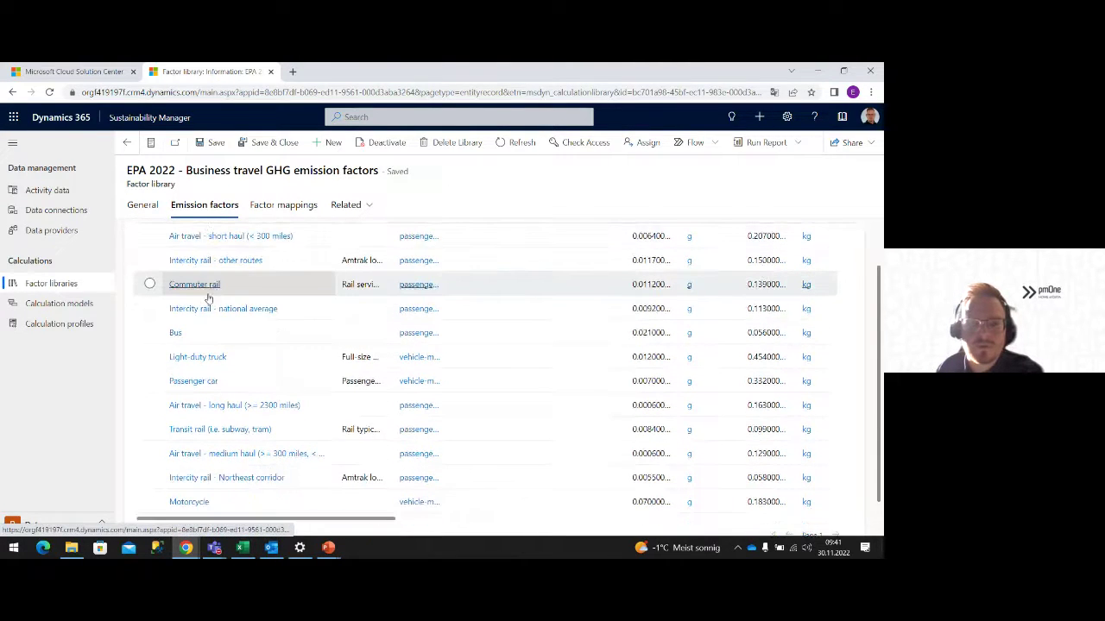
{"action": "scroll", "coordinate": [211, 289], "scroll_direction": "up", "scroll_amount": 1}
{"action": "scroll", "coordinate": [222, 278], "scroll_direction": "down", "scroll_amount": 1}
{"action": "scroll", "coordinate": [223, 274], "scroll_direction": "up", "scroll_amount": 1}
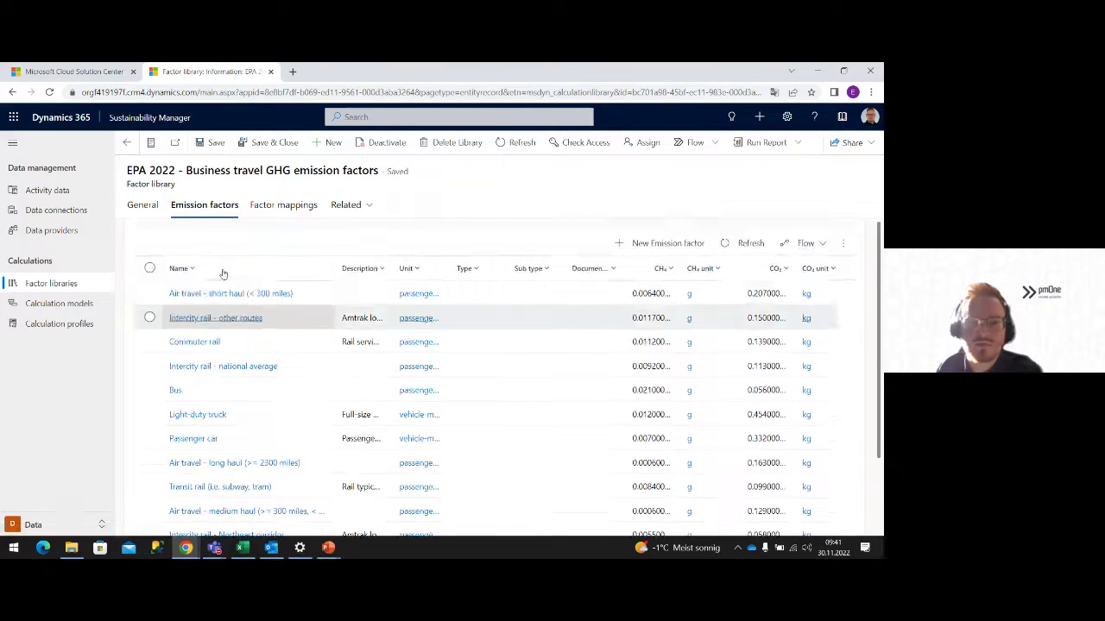
{"action": "scroll", "coordinate": [461, 409], "scroll_direction": "down", "scroll_amount": 2}
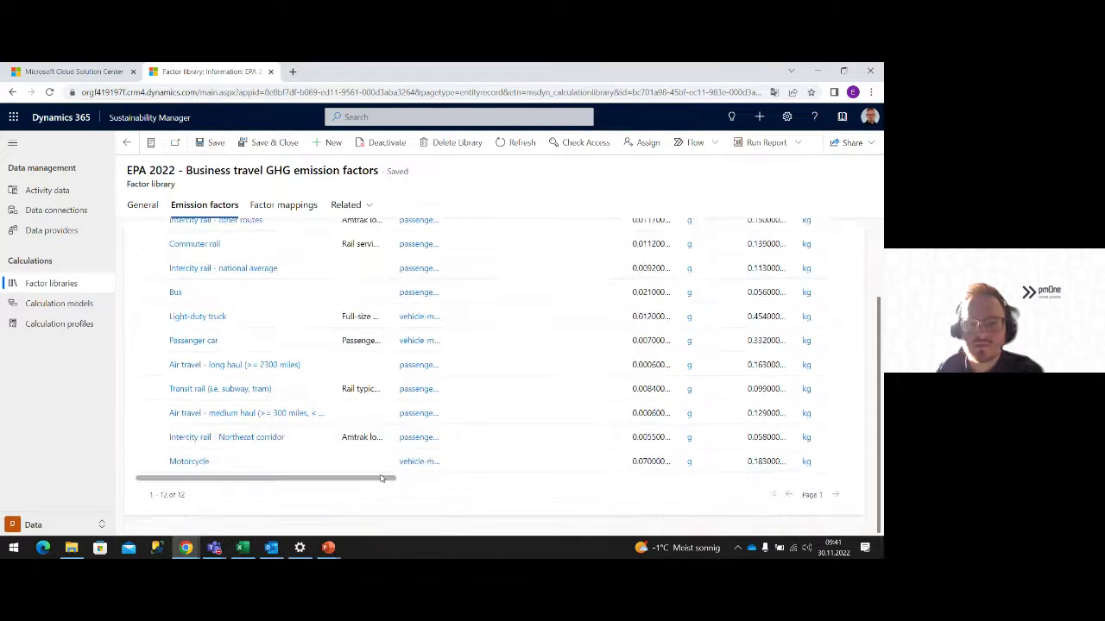
{"action": "left_click_drag", "start_coordinate": [380, 478], "coordinate": [423, 478]}
{"action": "scroll", "coordinate": [419, 382], "scroll_direction": "up", "scroll_amount": 2}
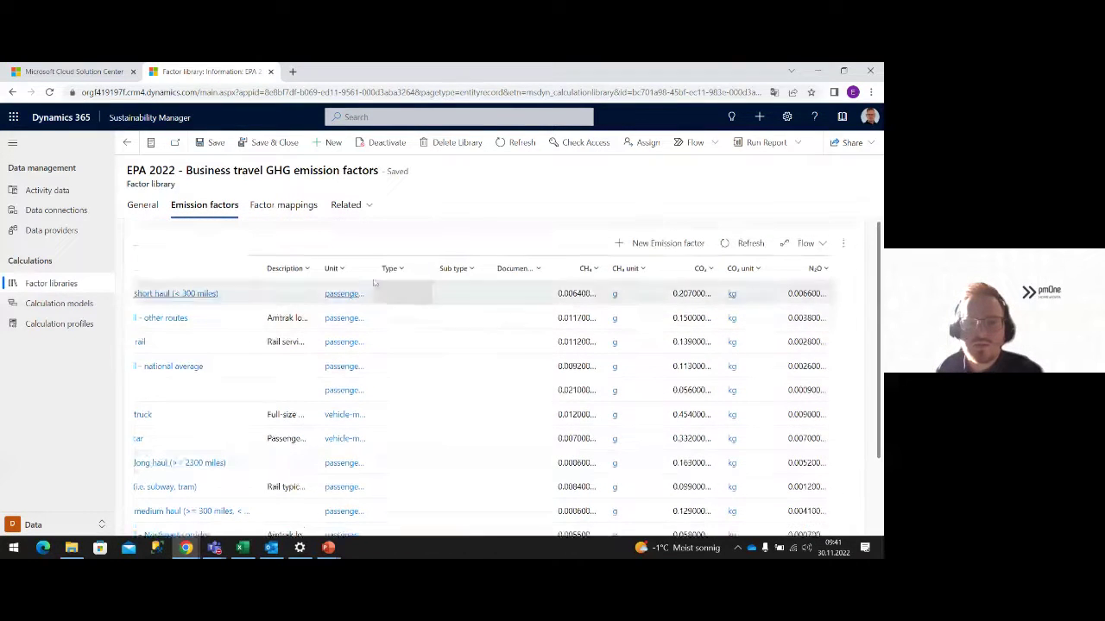
{"action": "scroll", "coordinate": [183, 272], "scroll_direction": "down", "scroll_amount": 1}
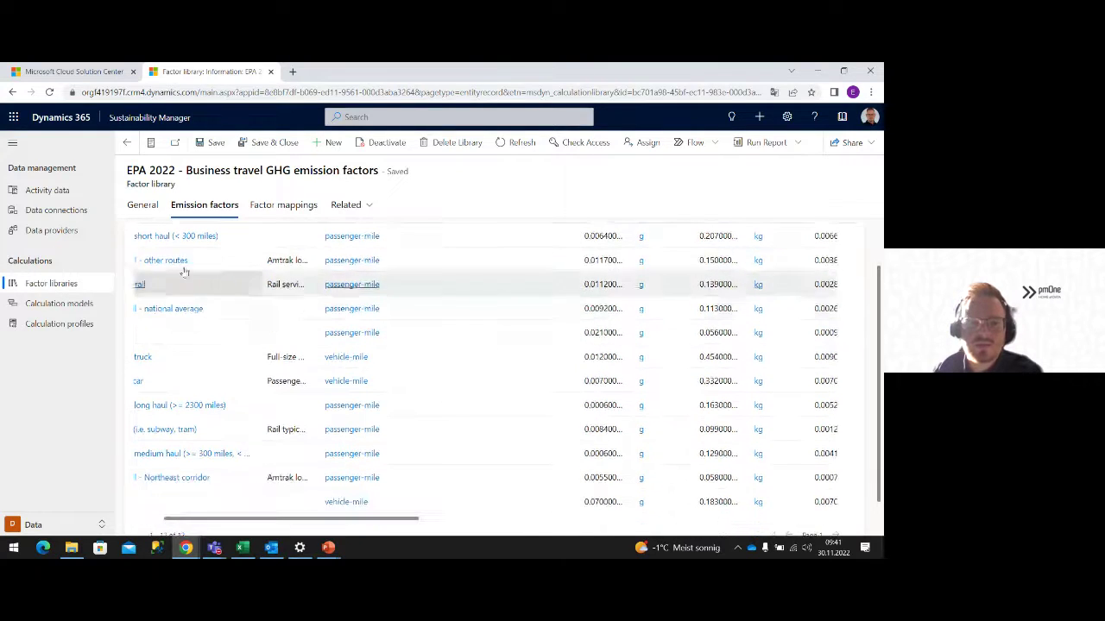
{"action": "scroll", "coordinate": [250, 363], "scroll_direction": "up", "scroll_amount": 2}
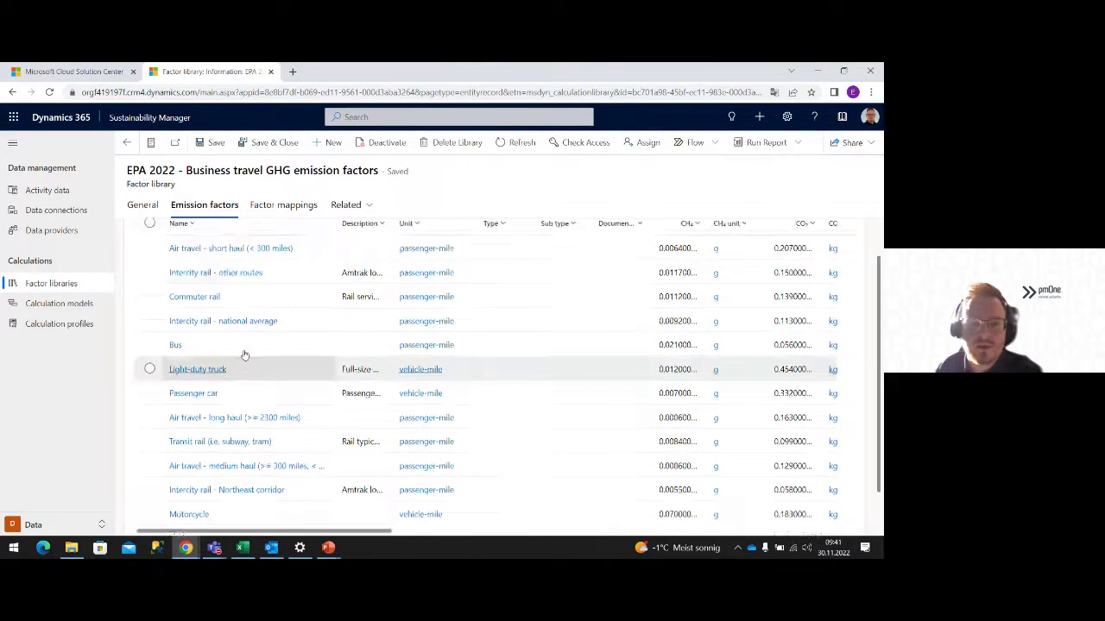
{"action": "scroll", "coordinate": [295, 297], "scroll_direction": "down", "scroll_amount": 1}
{"action": "scroll", "coordinate": [295, 297], "scroll_direction": "up", "scroll_amount": 1}
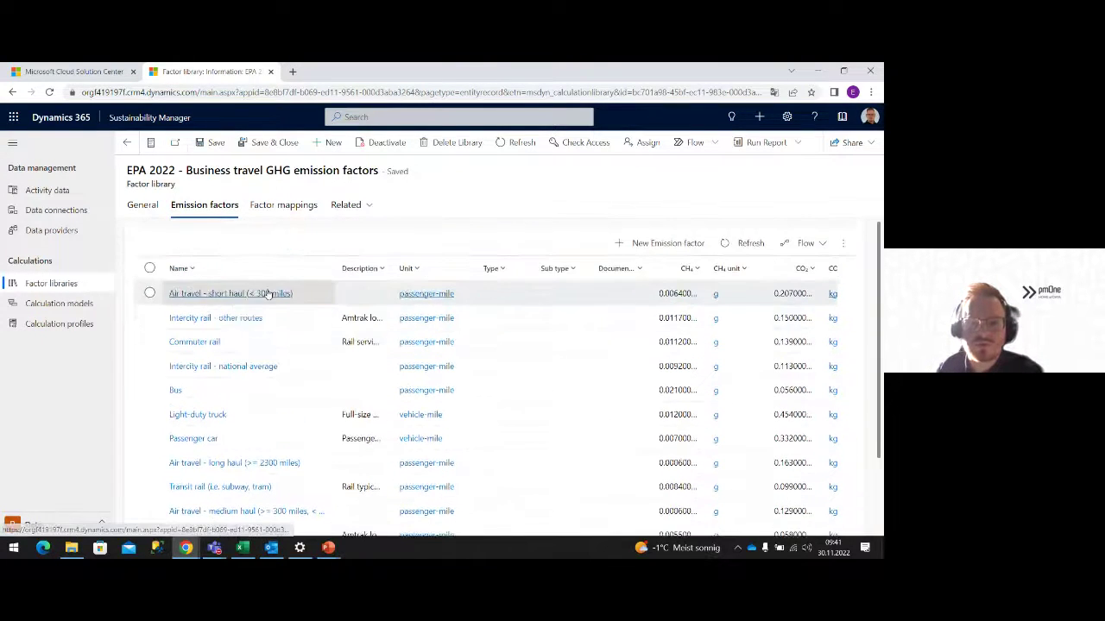
{"action": "scroll", "coordinate": [271, 296], "scroll_direction": "down", "scroll_amount": 2}
{"action": "scroll", "coordinate": [369, 343], "scroll_direction": "up", "scroll_amount": 1}
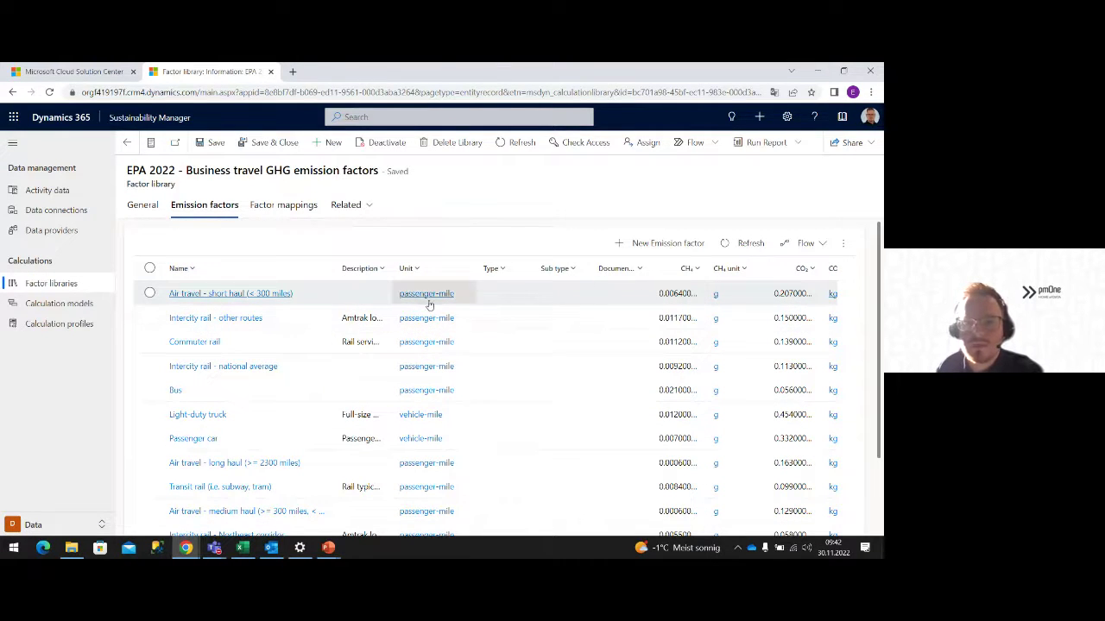
- Examine the CH₄, CO₂ and N₂O values and units of the business travel emission factors
{"action": "scroll", "coordinate": [427, 296], "scroll_direction": "down", "scroll_amount": 3}
{"action": "scroll", "coordinate": [424, 487], "scroll_direction": "right", "scroll_amount": 1}
{"action": "scroll", "coordinate": [423, 486], "scroll_direction": "right", "scroll_amount": 3}
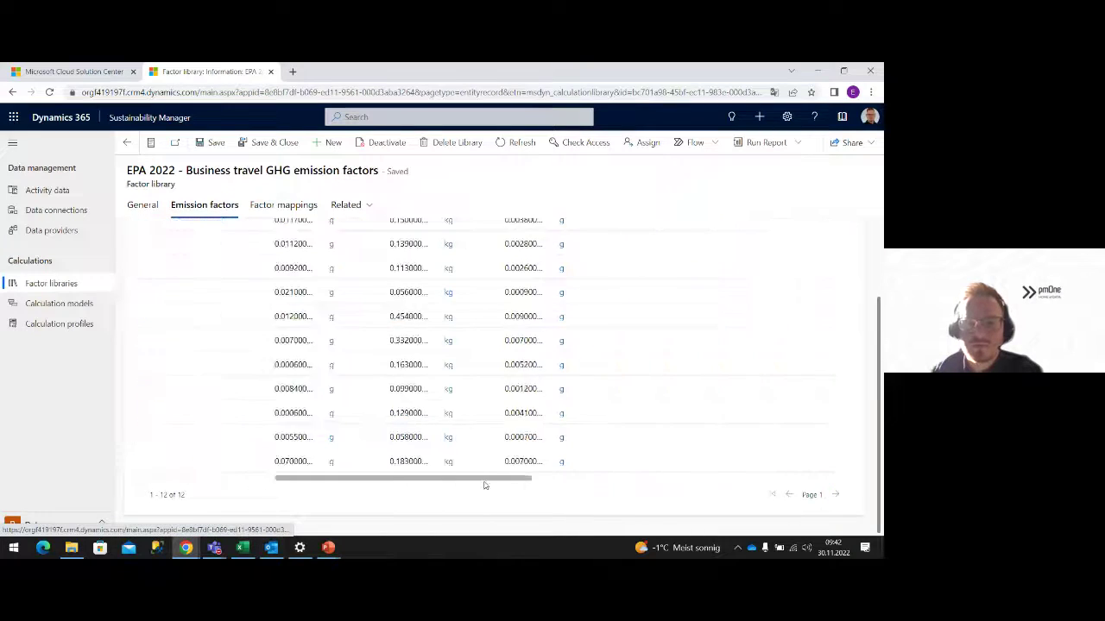
{"action": "scroll", "coordinate": [432, 377], "scroll_direction": "up", "scroll_amount": 3}
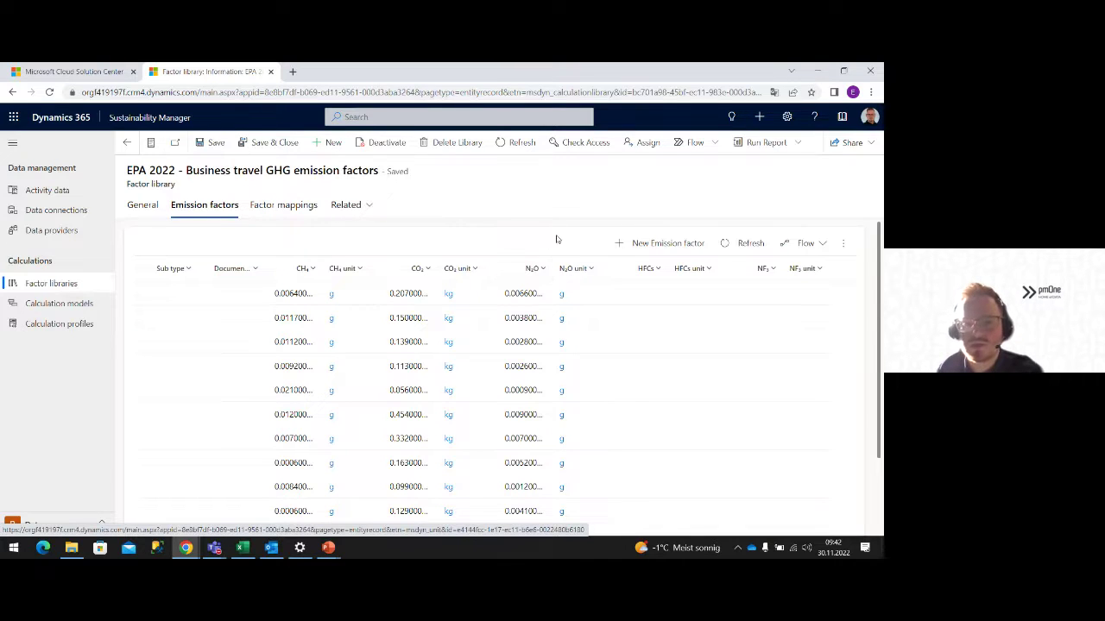
{"action": "scroll", "coordinate": [456, 443], "scroll_direction": "down", "scroll_amount": 3}
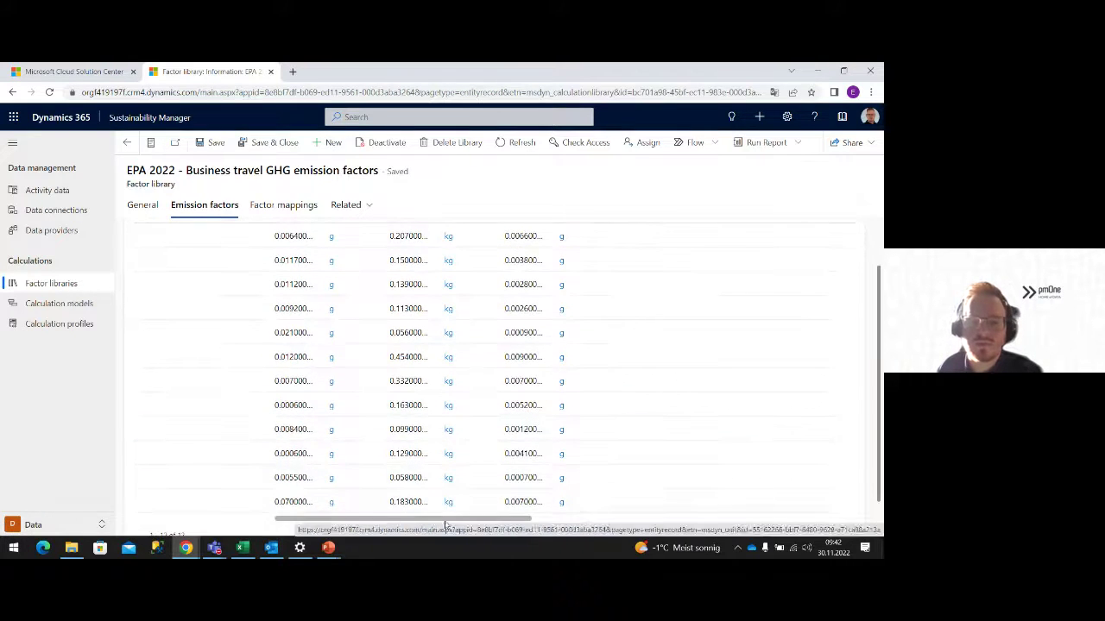
{"action": "left_click_drag", "start_coordinate": [445, 519], "coordinate": [308, 520]}
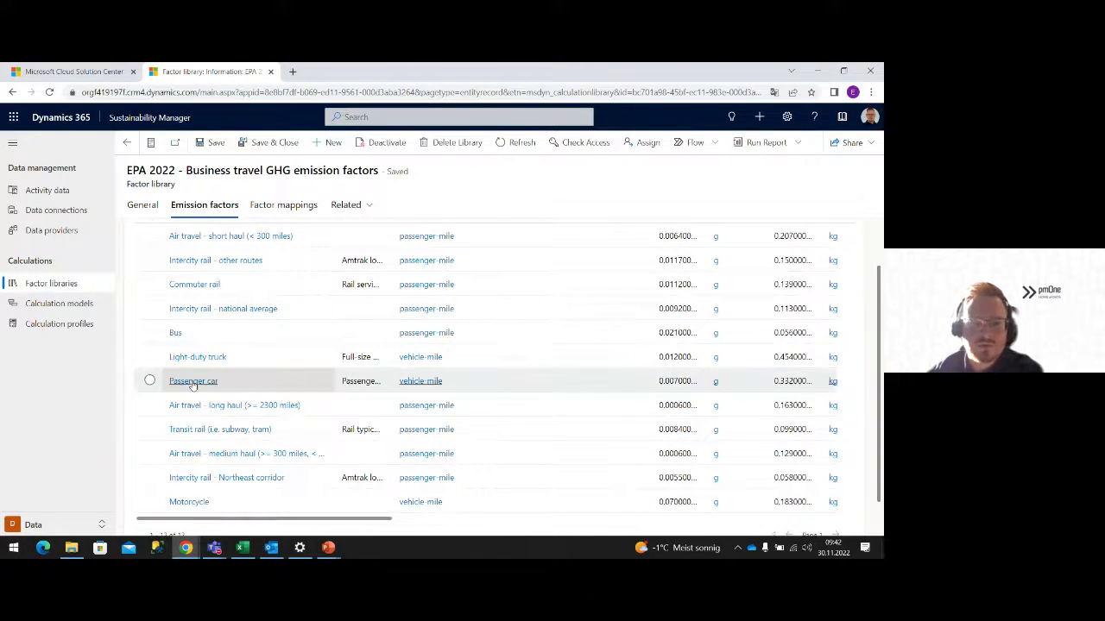
{"action": "scroll", "coordinate": [193, 385], "scroll_direction": "up", "scroll_amount": 3}
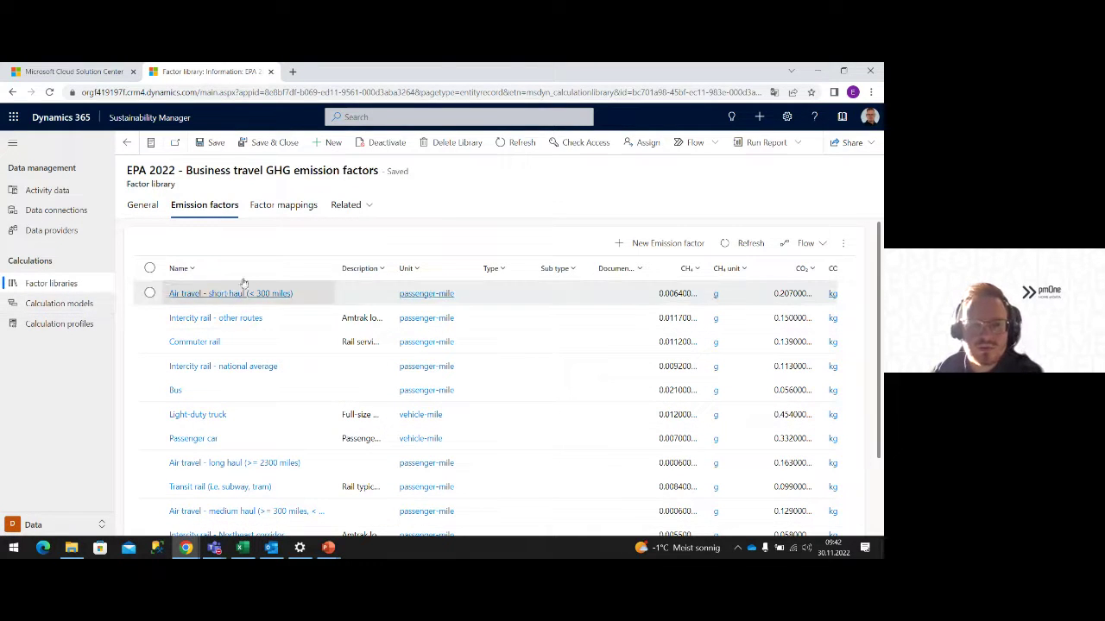
- Create a new calculation model with a source named Business Travel that uses 6. Business travel as its activity data
{"action": "left_click", "coordinate": [51, 303]}
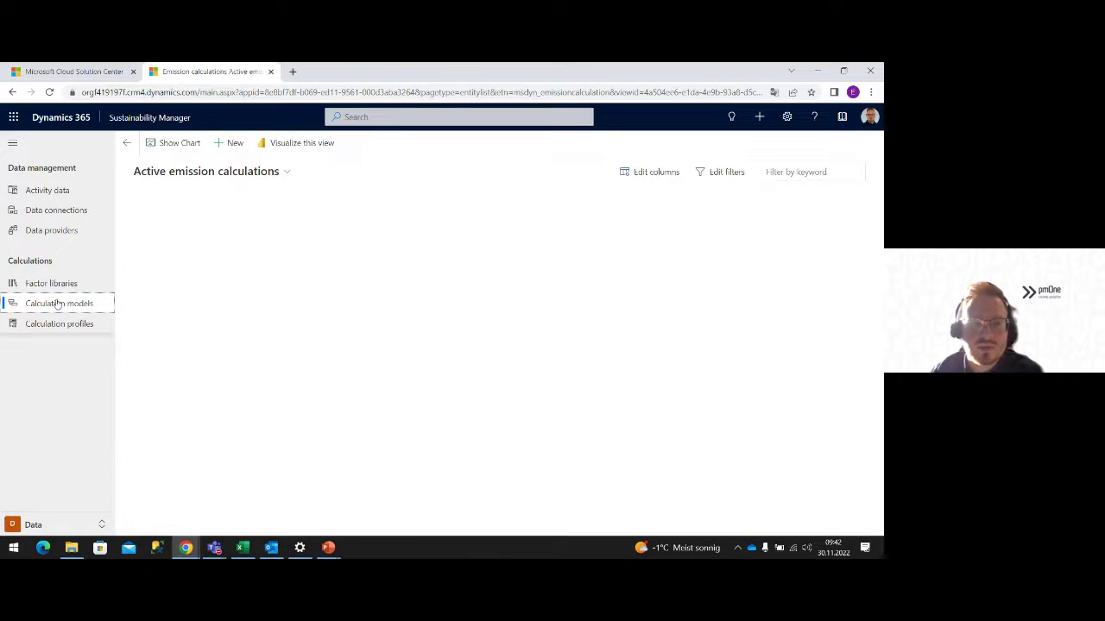
{"action": "left_click", "coordinate": [234, 143]}
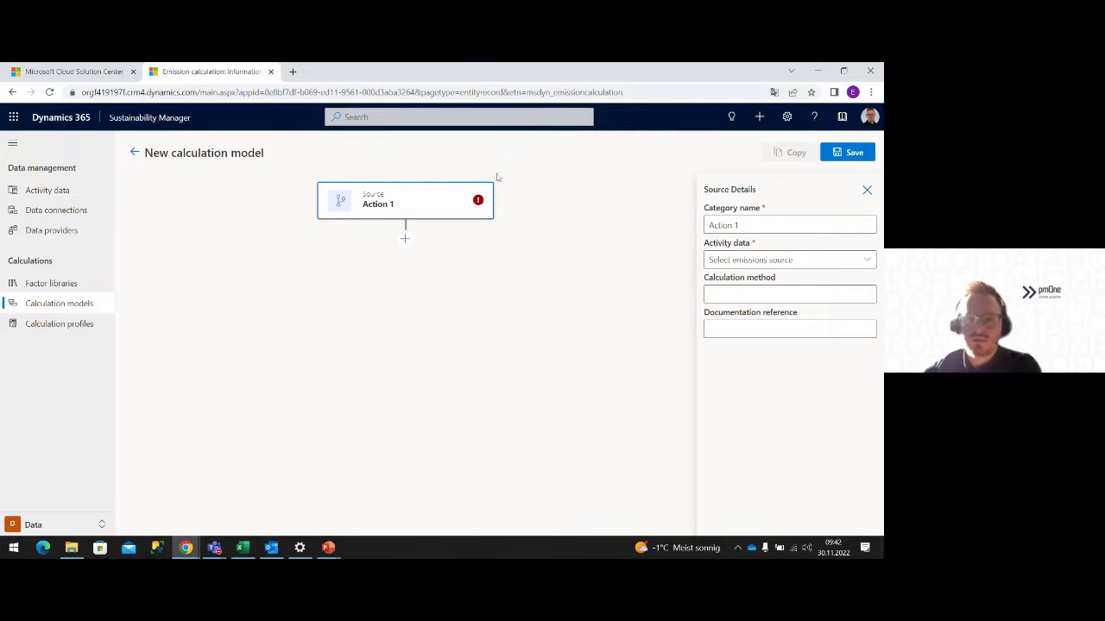
{"action": "left_click", "coordinate": [765, 225]}
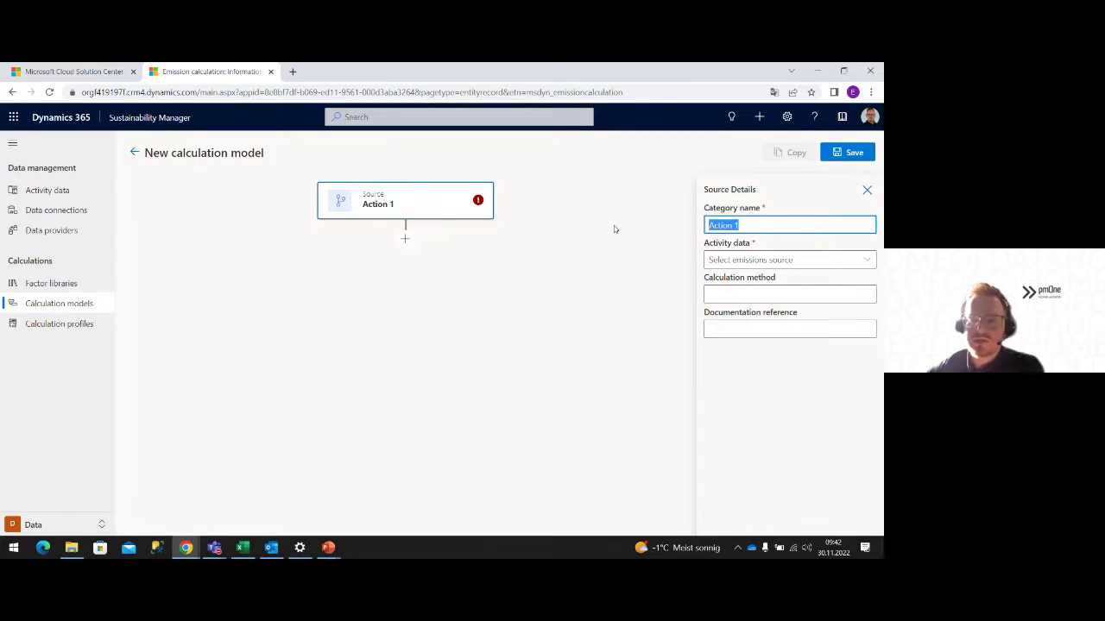
{"action": "type", "text": "Business Travel"}
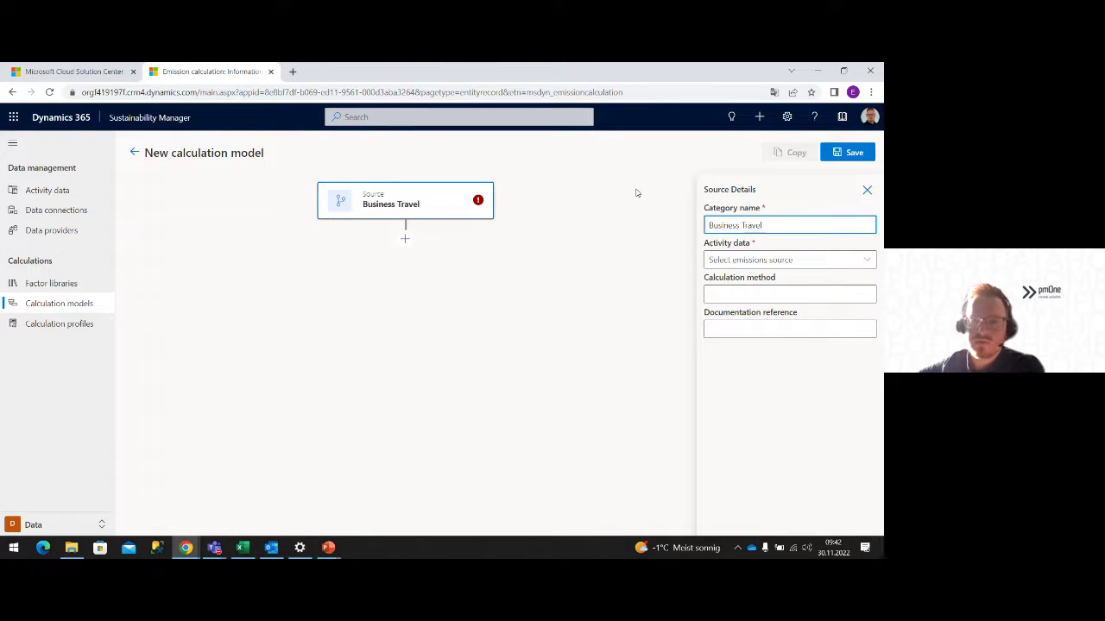
{"action": "left_click", "coordinate": [866, 260]}
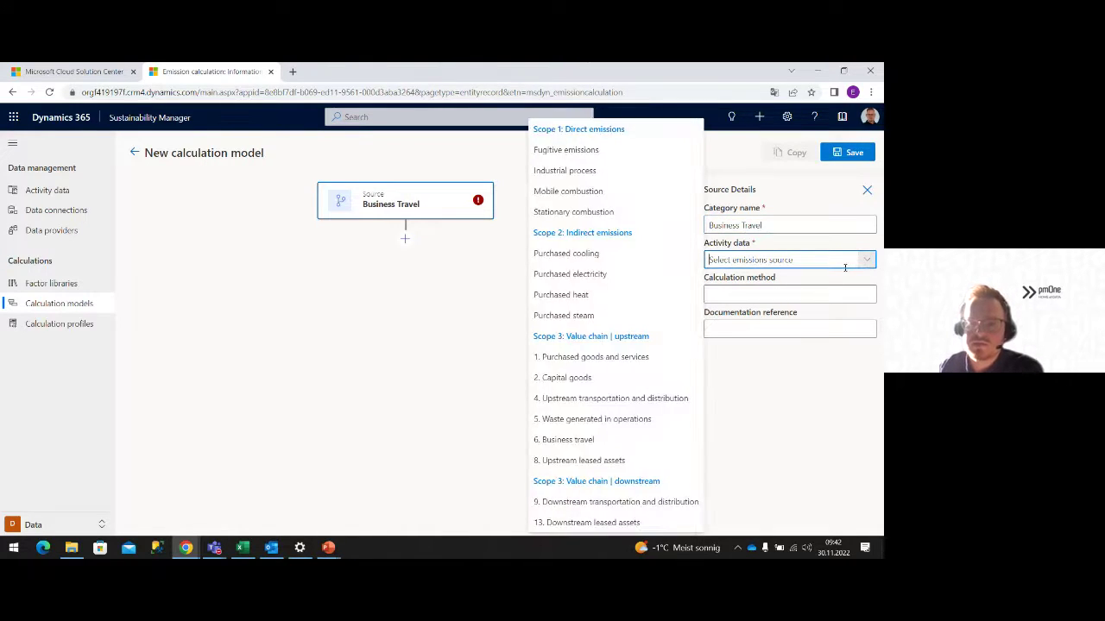
{"action": "left_click", "coordinate": [634, 441]}
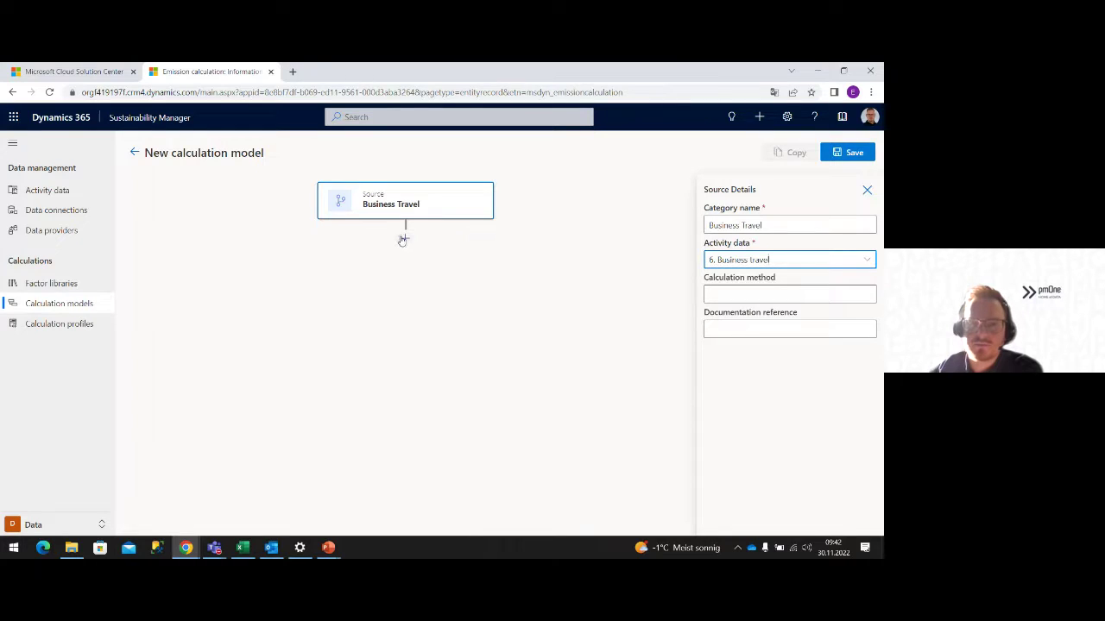
- Add a Report action below the Business Travel source, with Distance as the emission report value and Distance unit as the unit
{"action": "left_click", "coordinate": [437, 200]}
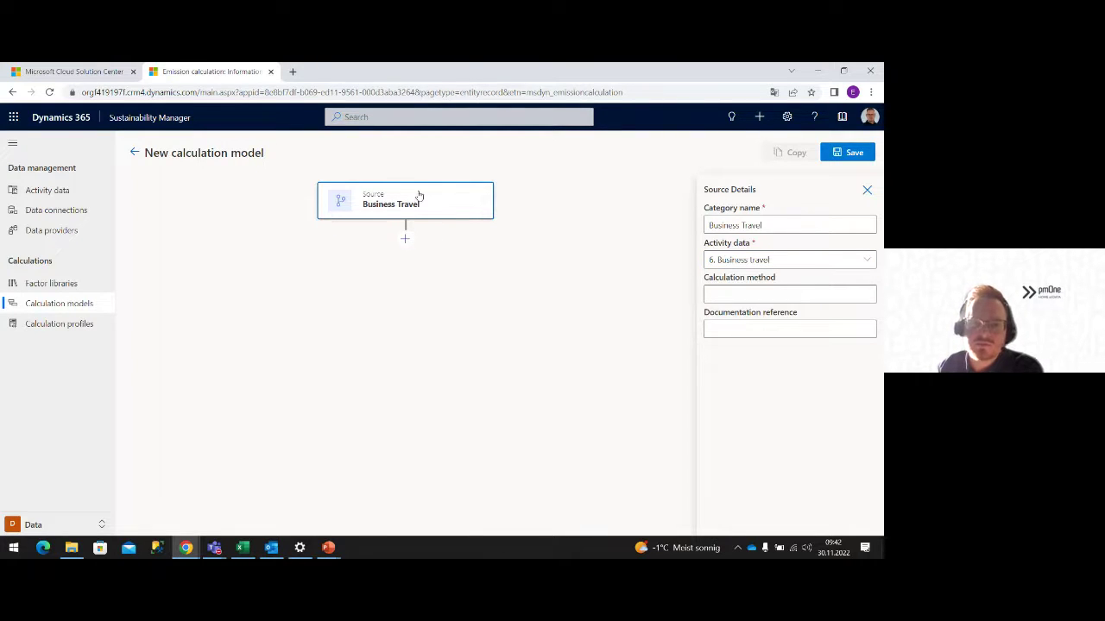
{"action": "left_click", "coordinate": [405, 239]}
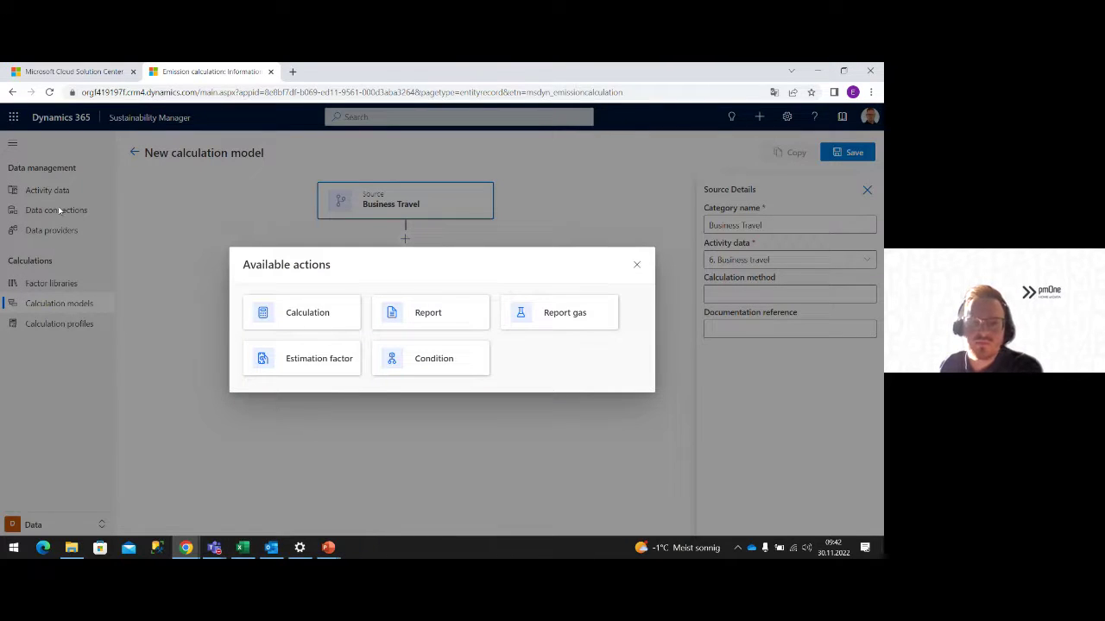
{"action": "left_click", "coordinate": [427, 313]}
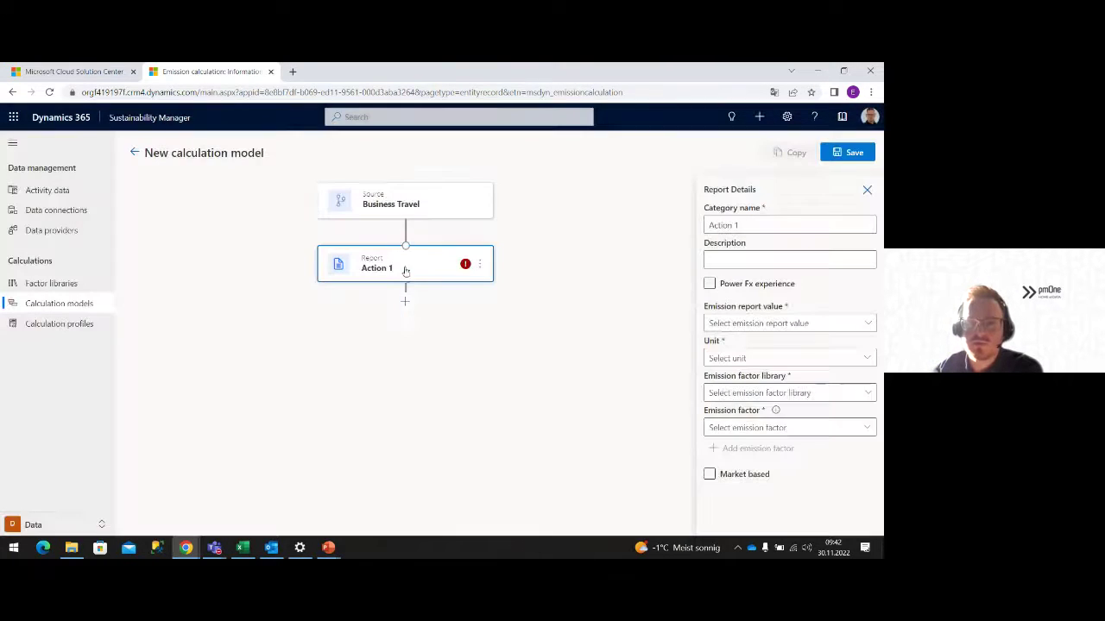
{"action": "left_click", "coordinate": [872, 324]}
{"action": "left_click", "coordinate": [744, 405]}
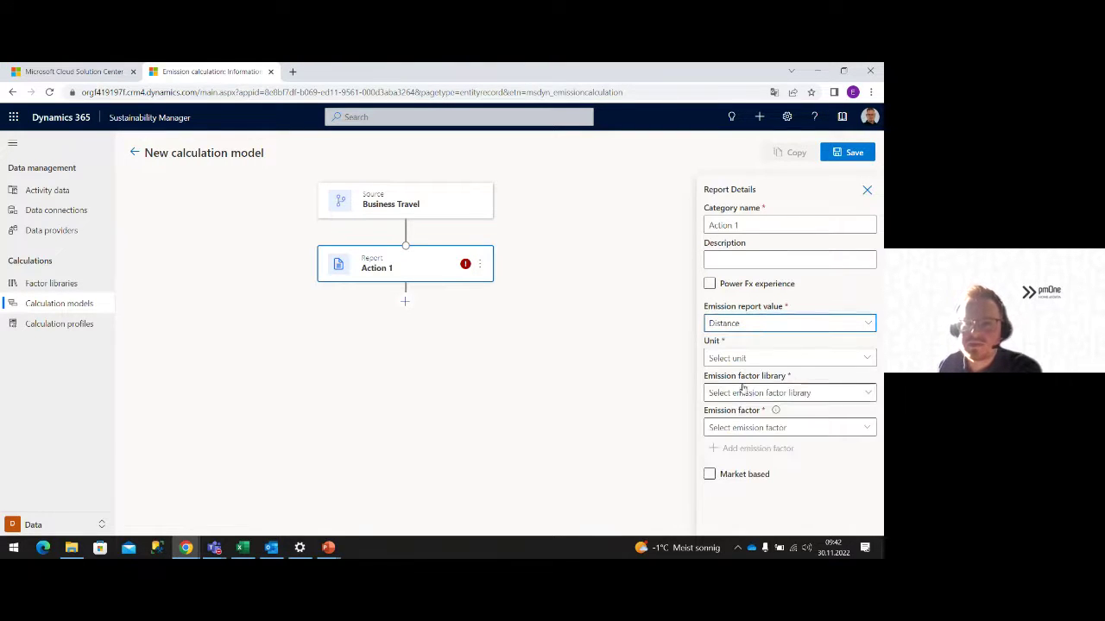
{"action": "left_click", "coordinate": [866, 357]}
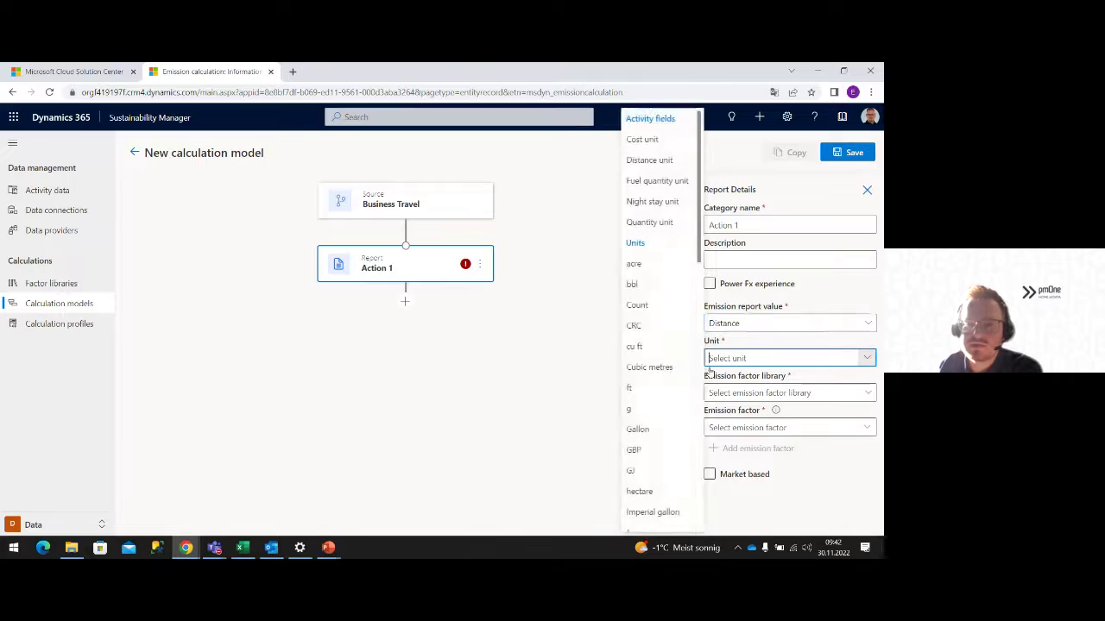
{"action": "left_click", "coordinate": [680, 162]}
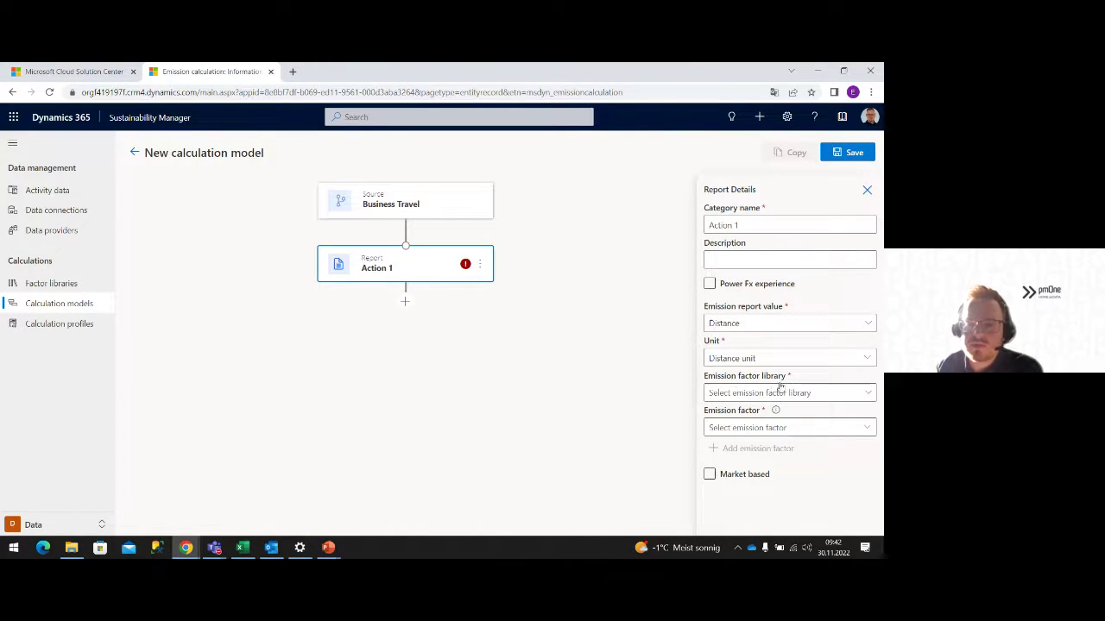
- Set the report's emission factor library to EPA 2022 - Business travel GHG emission factors and its emission factor to Business travel type
{"action": "left_click", "coordinate": [855, 394]}
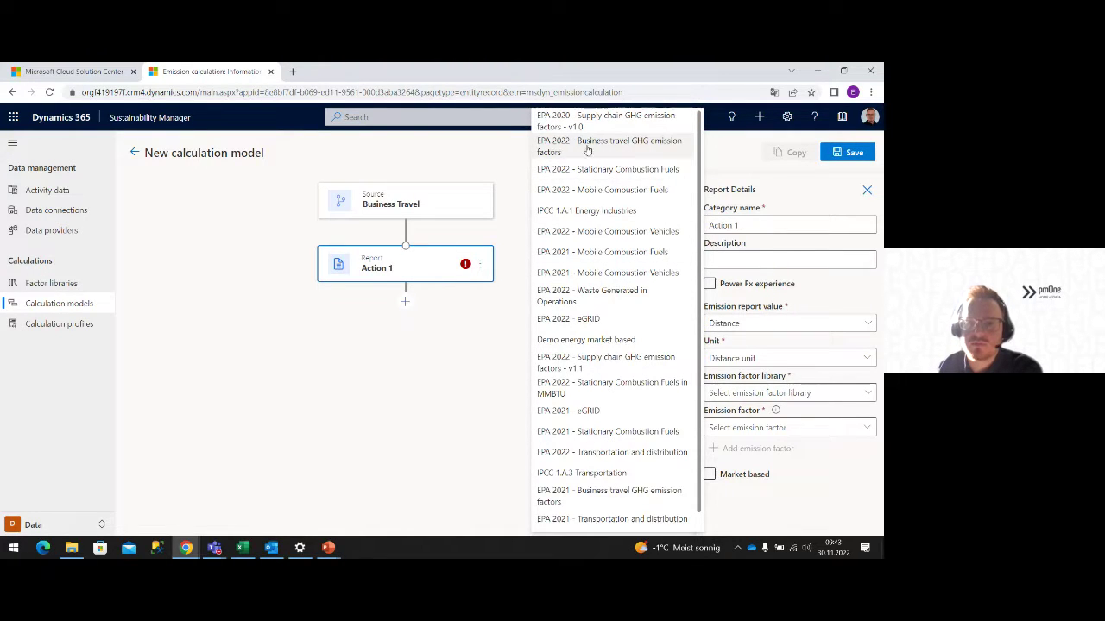
{"action": "left_click", "coordinate": [597, 148]}
{"action": "left_click", "coordinate": [764, 426]}
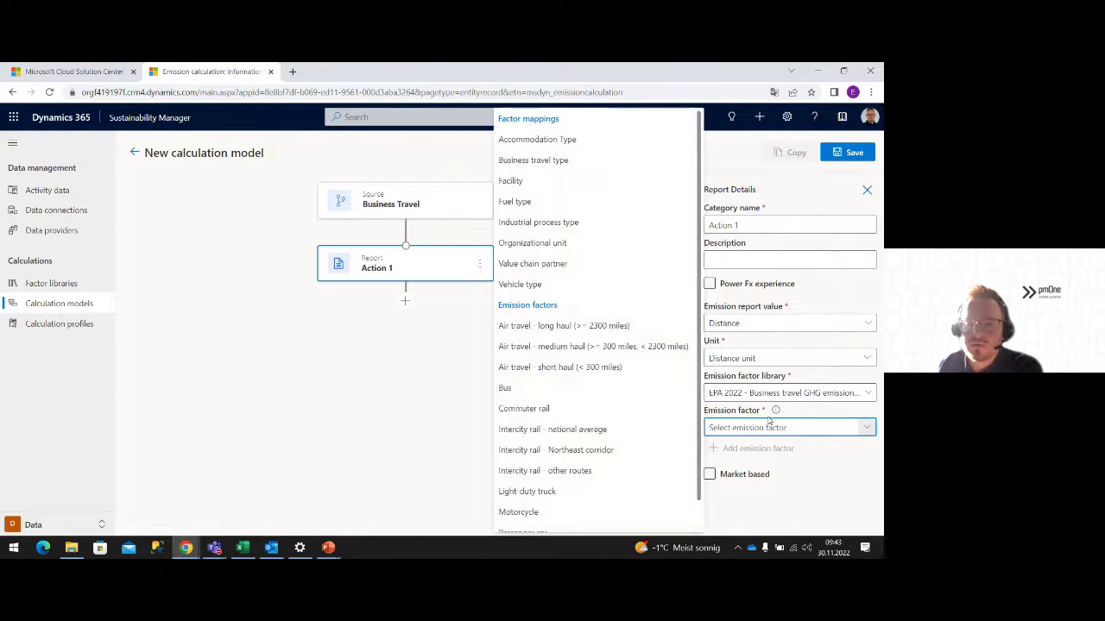
{"action": "left_click", "coordinate": [555, 163]}
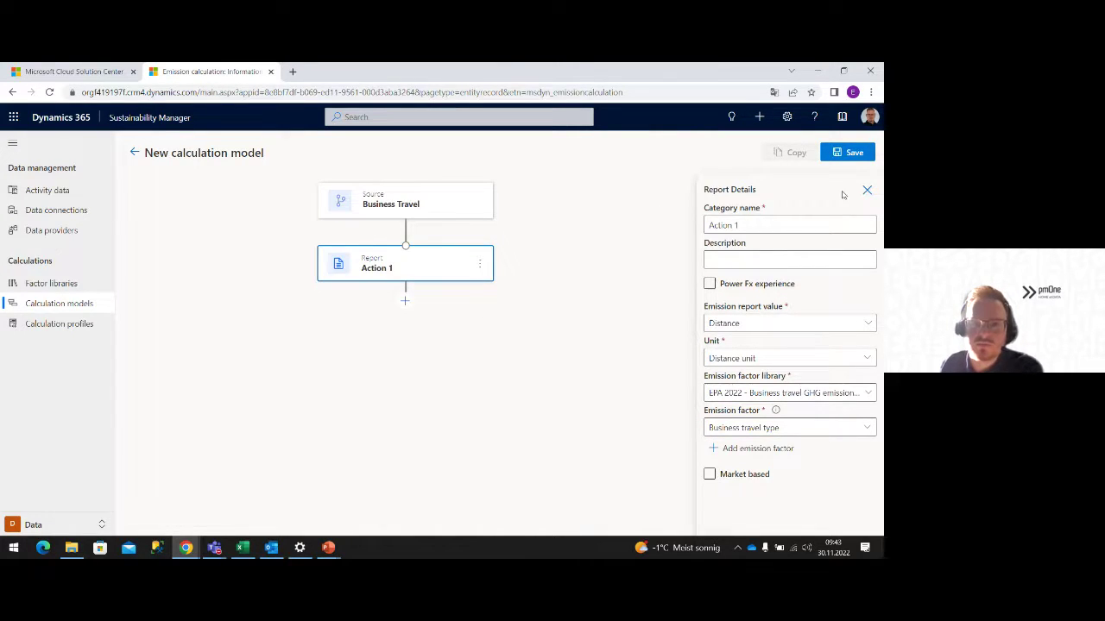
{"action": "left_click", "coordinate": [870, 195]}
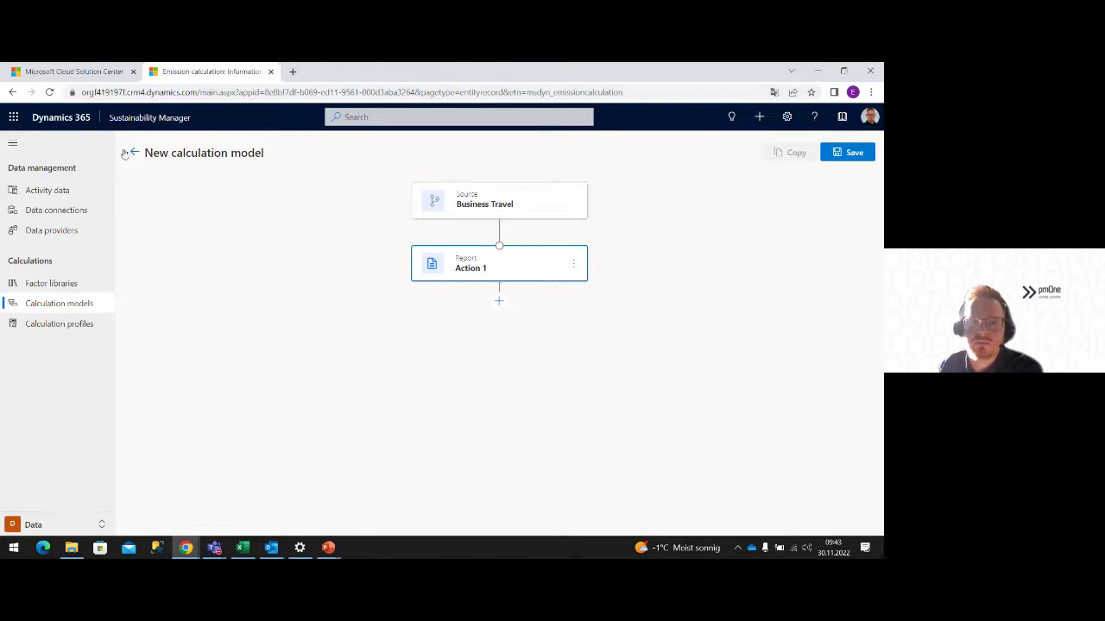
{"action": "left_click", "coordinate": [474, 276]}
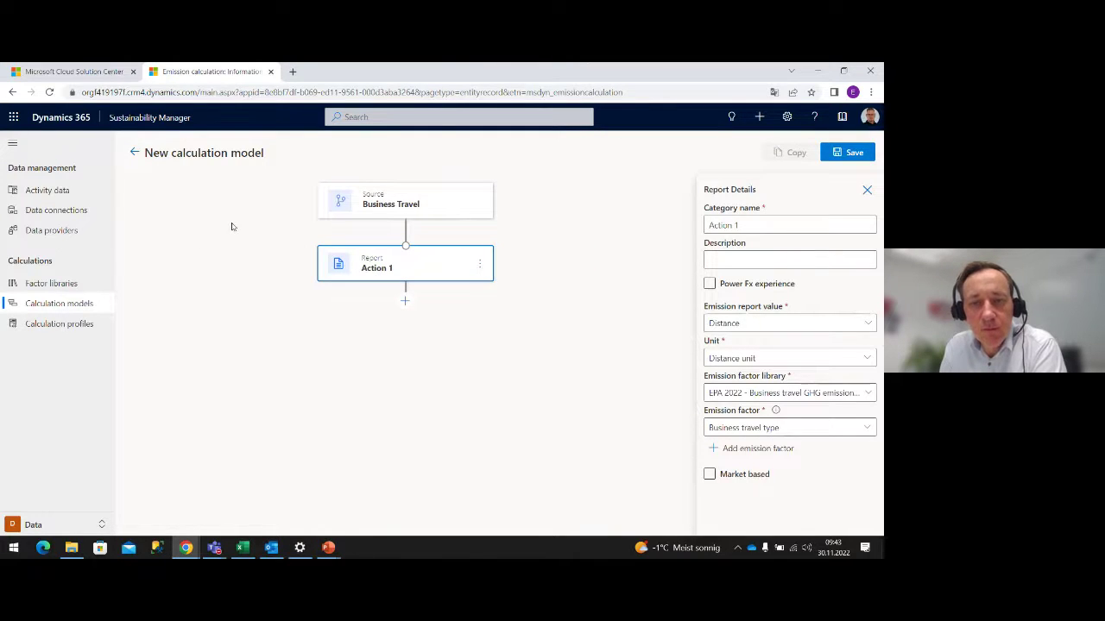
{"action": "left_click", "coordinate": [132, 154]}
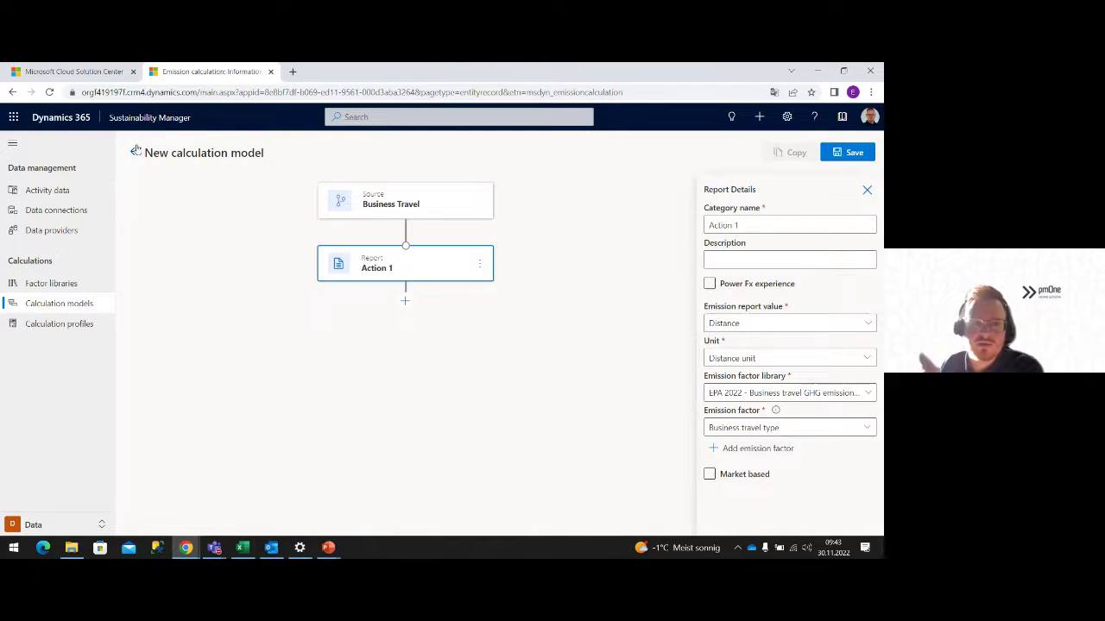
- Start a new calculation profile named Business Travel air travel with 6. Business travel as the emissions source
{"action": "left_click", "coordinate": [76, 327]}
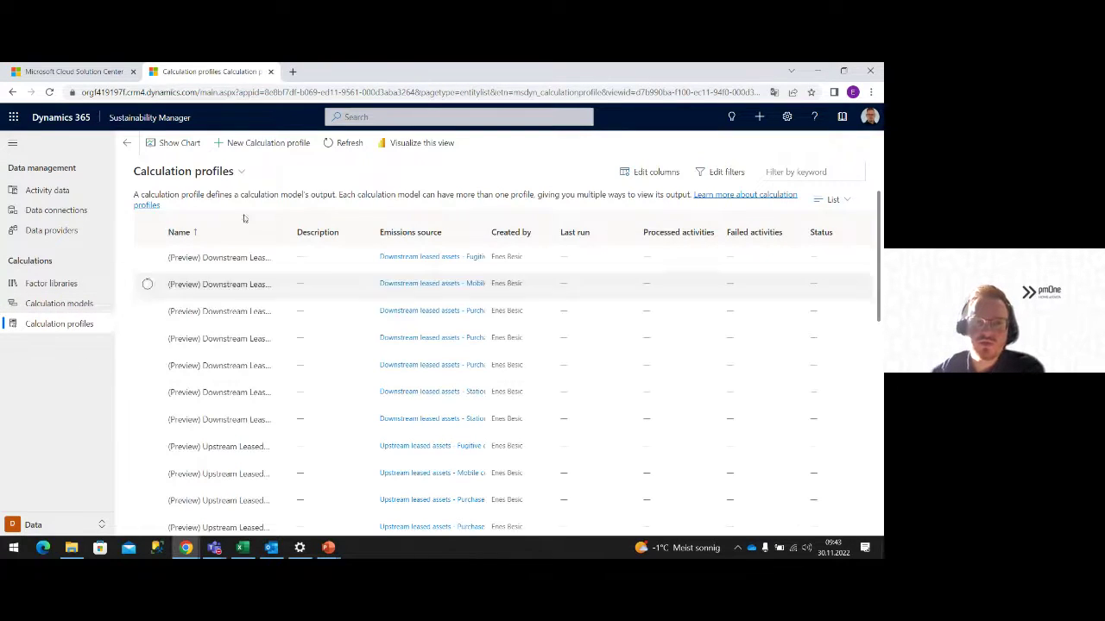
{"action": "left_click", "coordinate": [246, 149]}
{"action": "left_click", "coordinate": [557, 218]}
{"action": "type", "text": "E"}
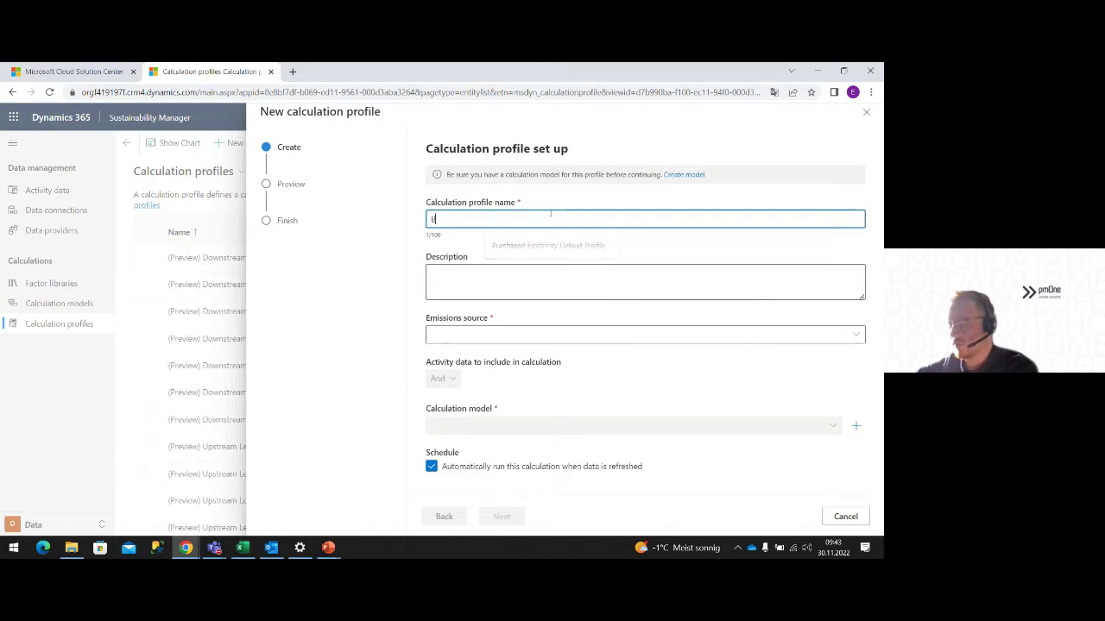
{"action": "type", "text": "usiness Travel air travel"}
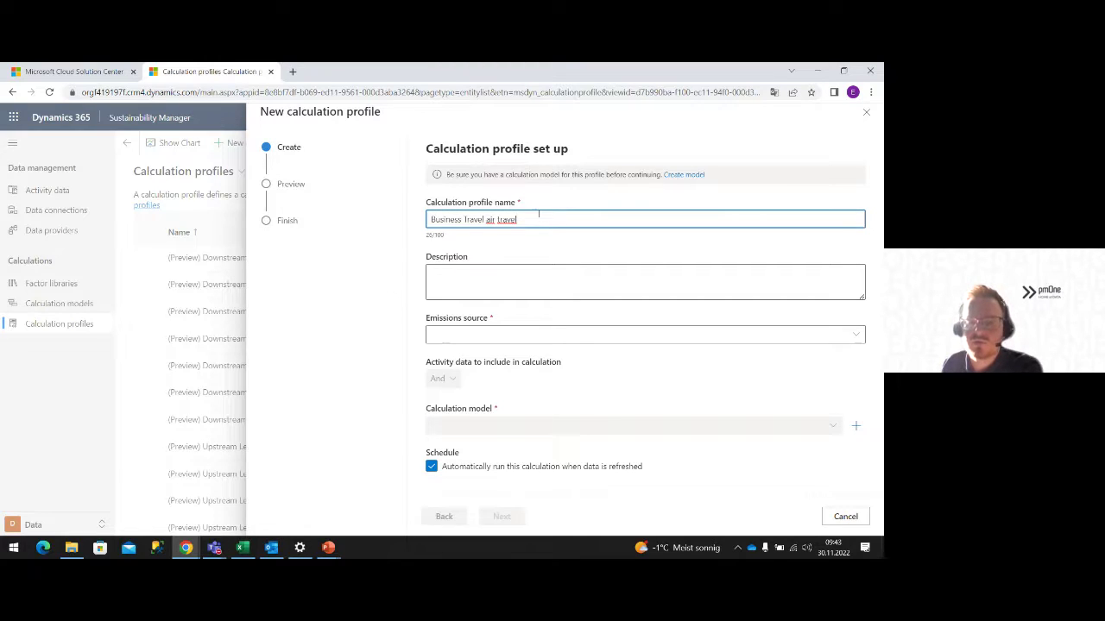
{"action": "left_click", "coordinate": [854, 336]}
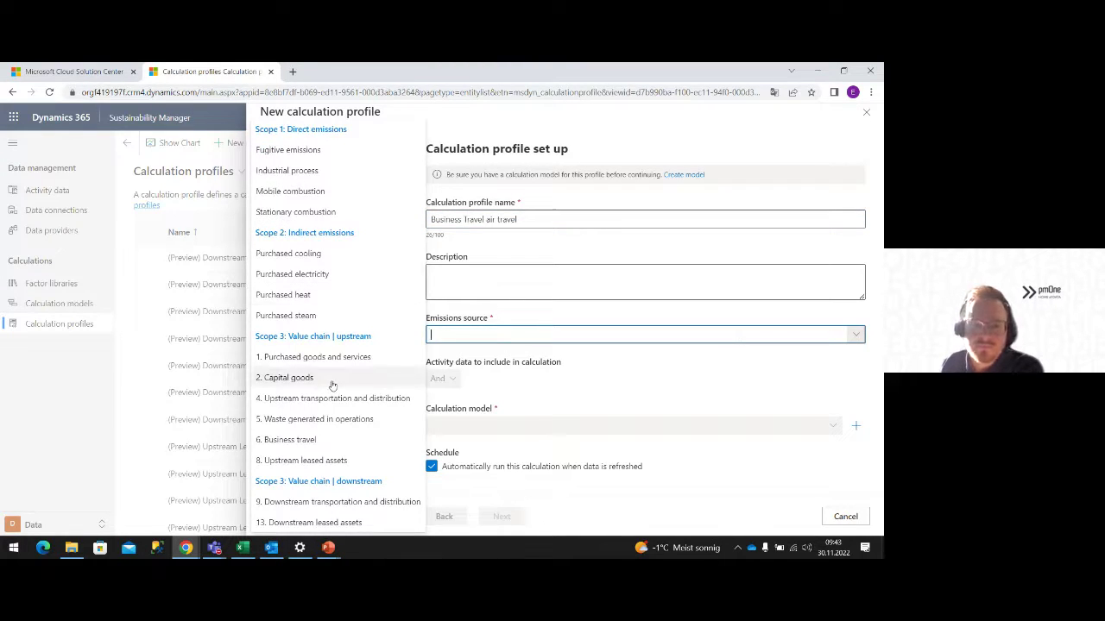
{"action": "left_click", "coordinate": [292, 440]}
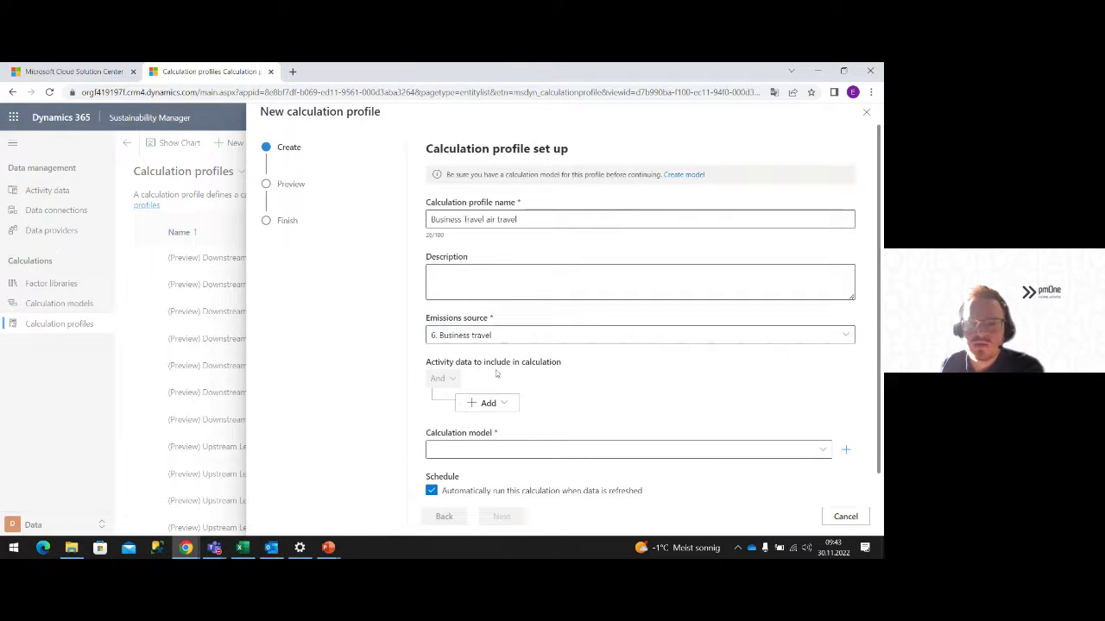
- Add an Or group to the activity data filter with Business travel type equal to Air travel - long haul (>= 2300 miles)
{"action": "left_click", "coordinate": [510, 406]}
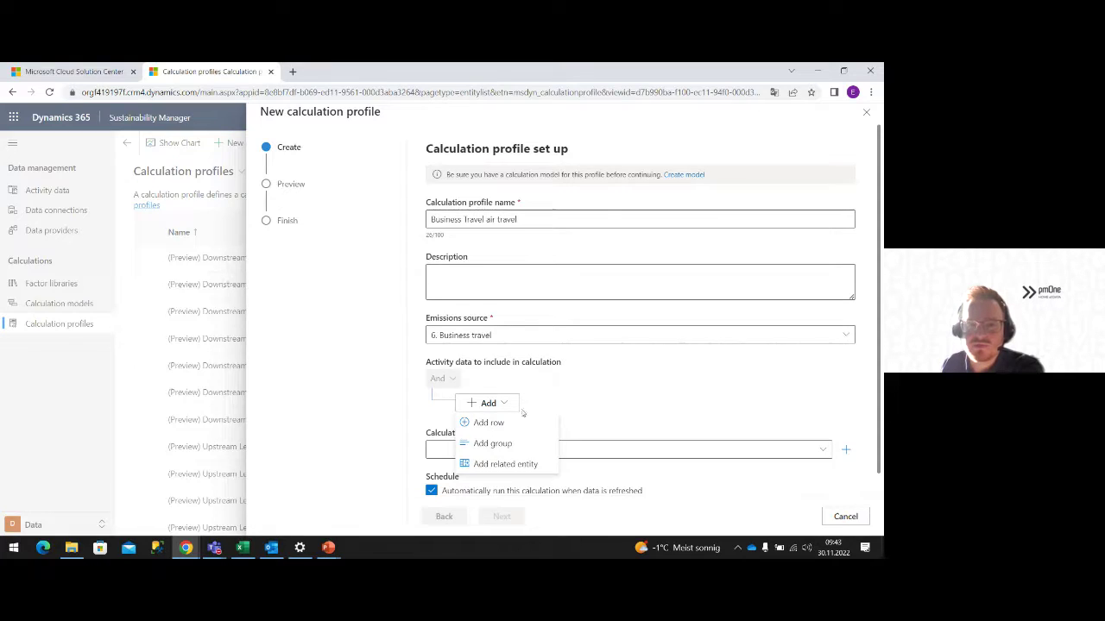
{"action": "left_click", "coordinate": [497, 443]}
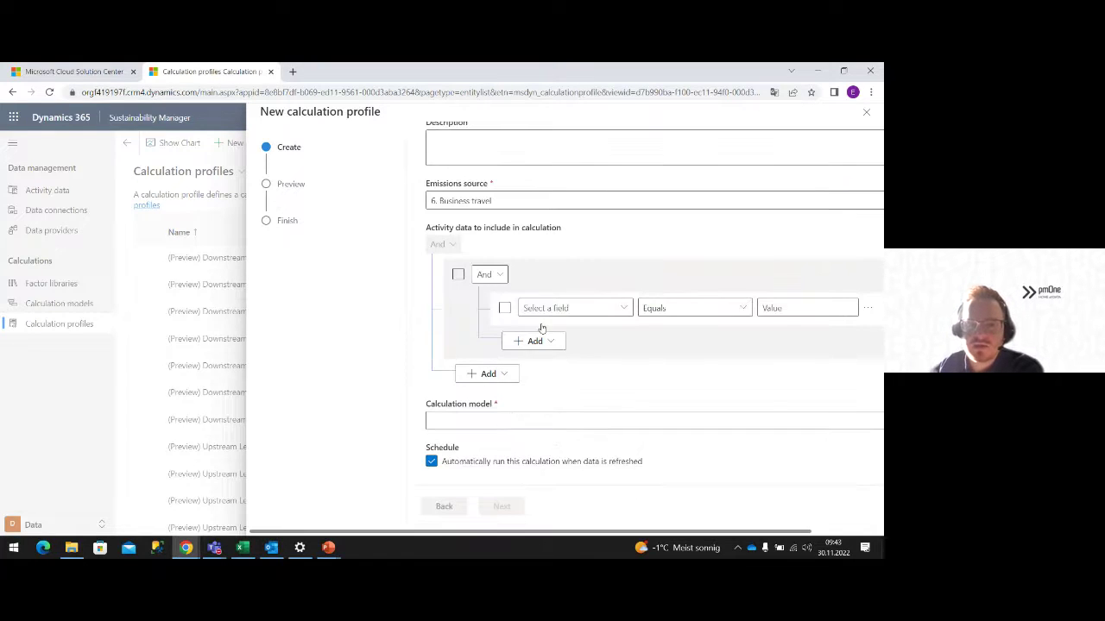
{"action": "left_click", "coordinate": [494, 279]}
{"action": "left_click", "coordinate": [487, 317]}
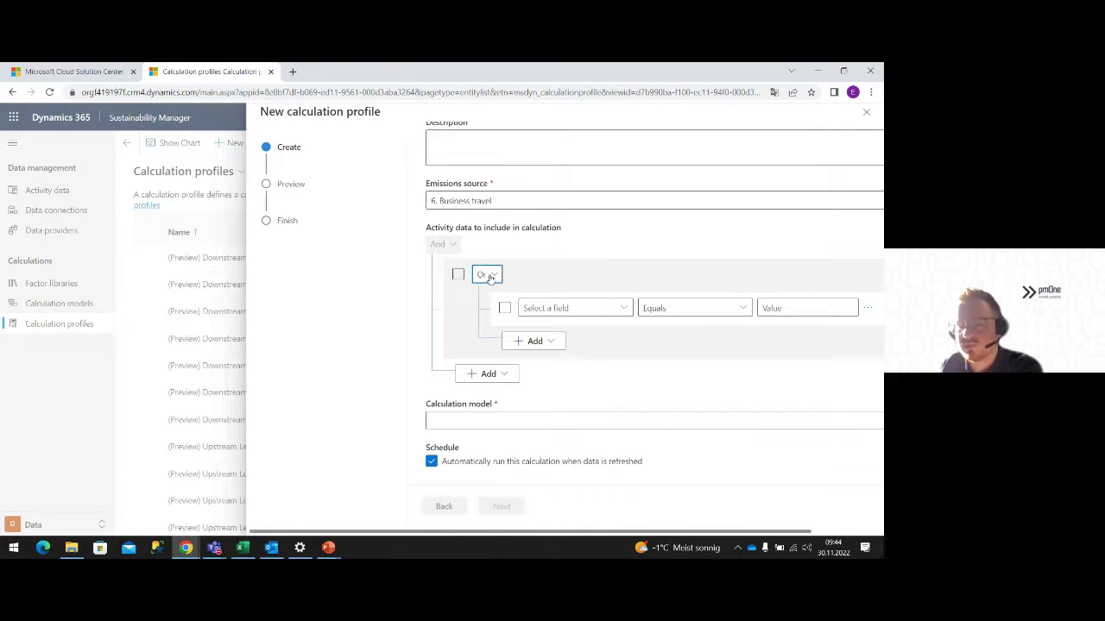
{"action": "left_click", "coordinate": [623, 308]}
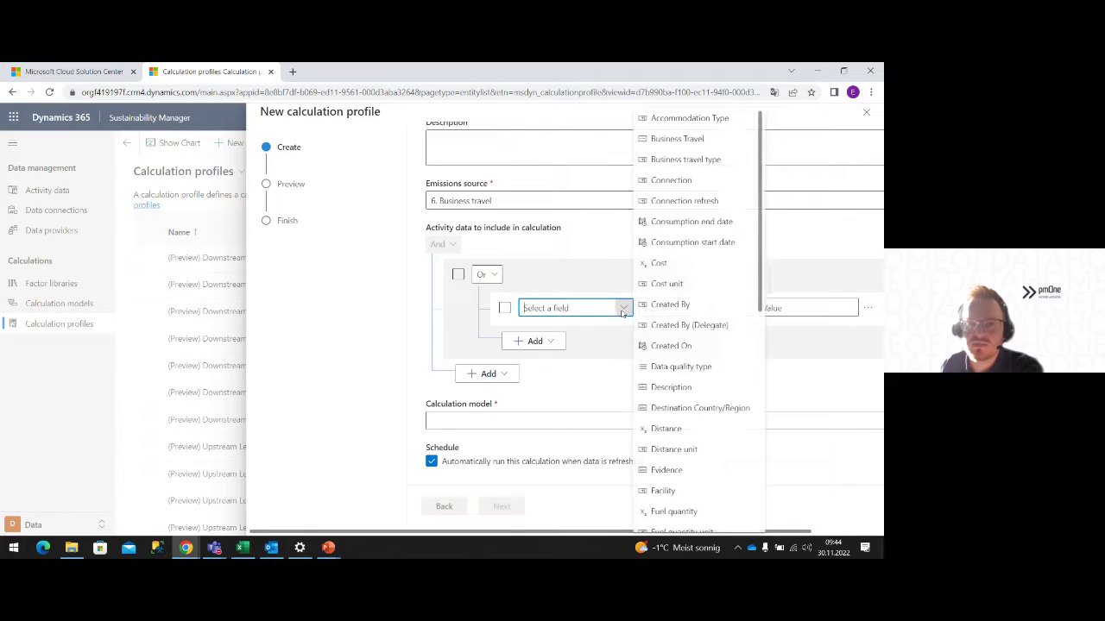
{"action": "left_click", "coordinate": [706, 162]}
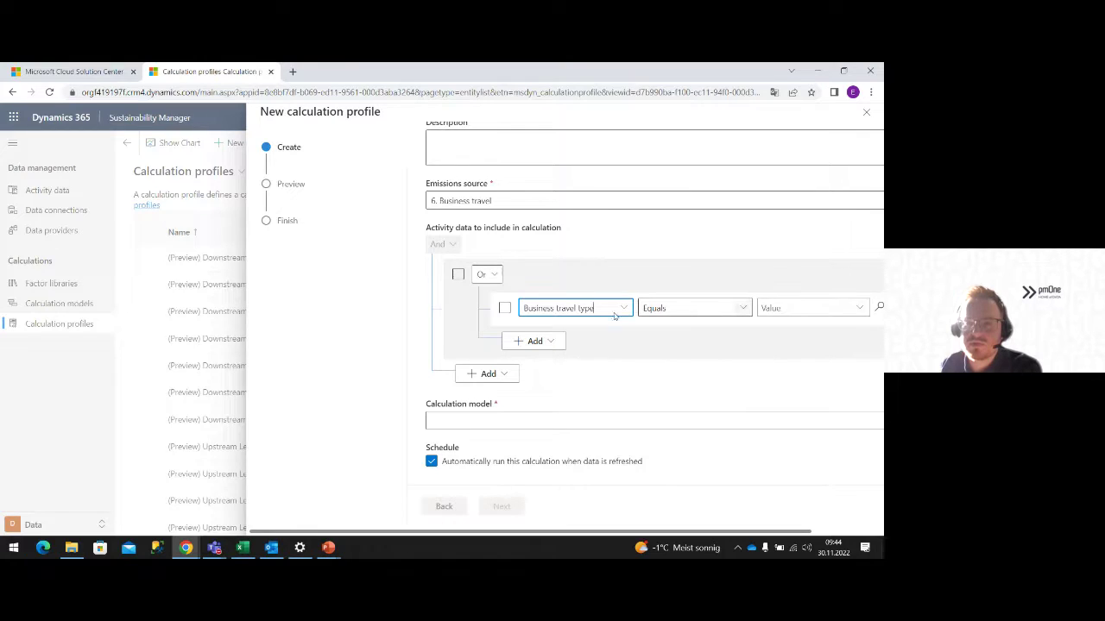
{"action": "left_click", "coordinate": [860, 308]}
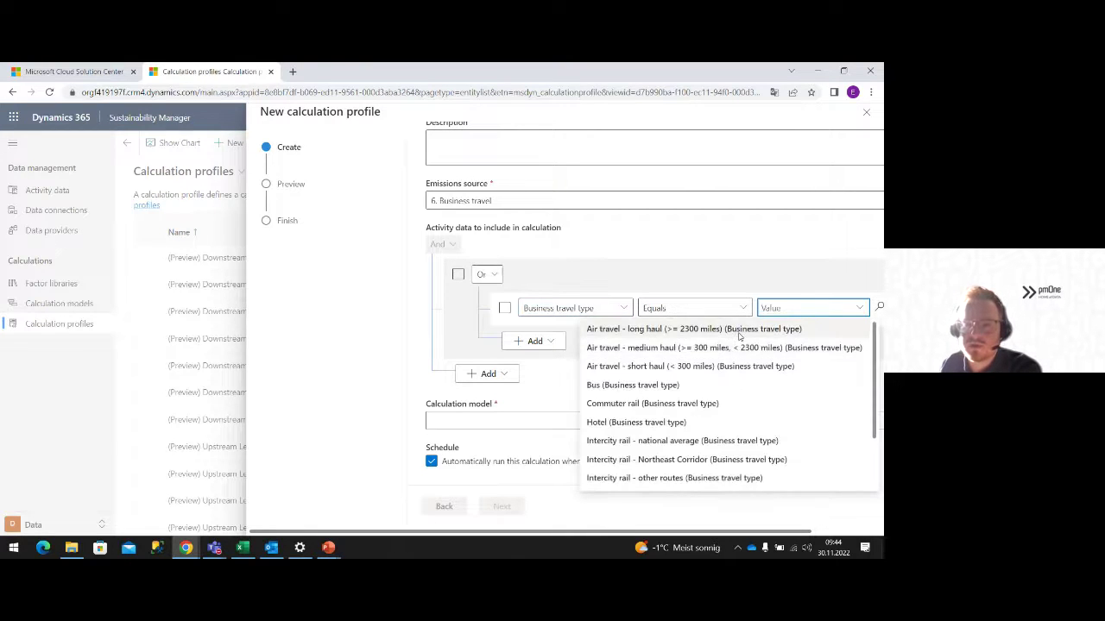
{"action": "left_click", "coordinate": [742, 327]}
- Add a second row to the Or group for Business travel type equal to Air travel - medium haul (>= 300 miles, < 2300 miles)
{"action": "left_click", "coordinate": [330, 341]}
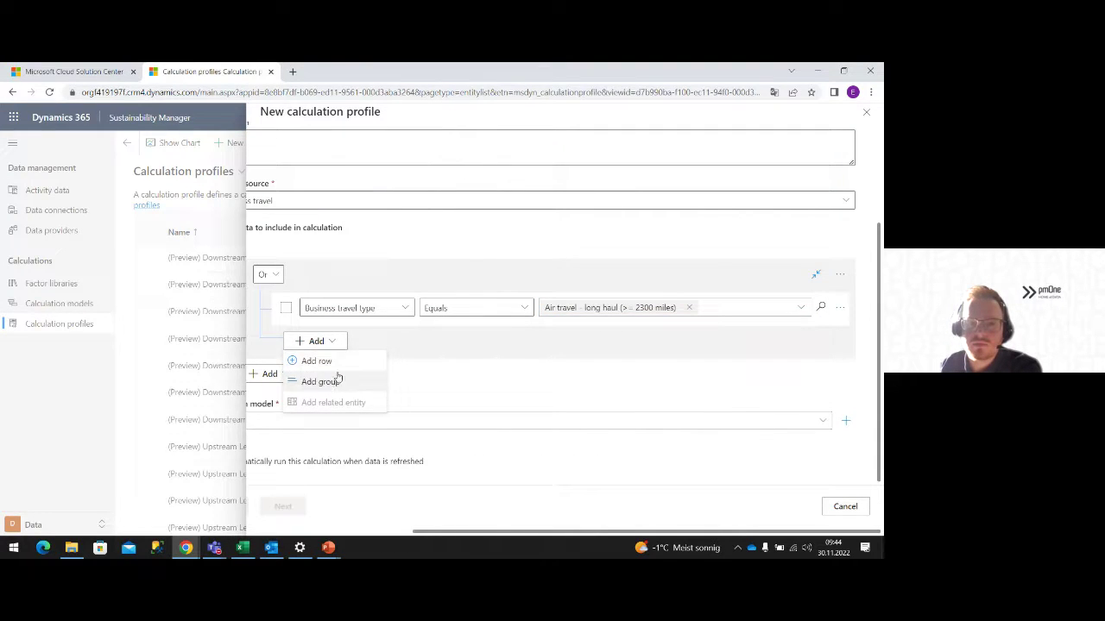
{"action": "left_click", "coordinate": [337, 365]}
{"action": "left_click", "coordinate": [402, 348]}
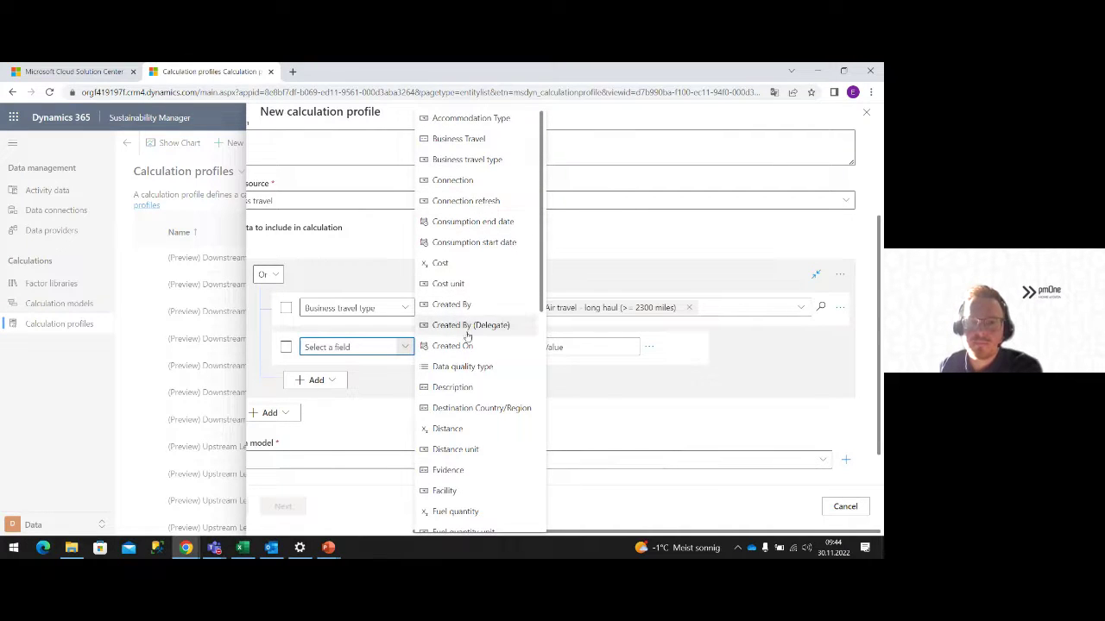
{"action": "left_click", "coordinate": [482, 160]}
{"action": "left_click", "coordinate": [561, 347]}
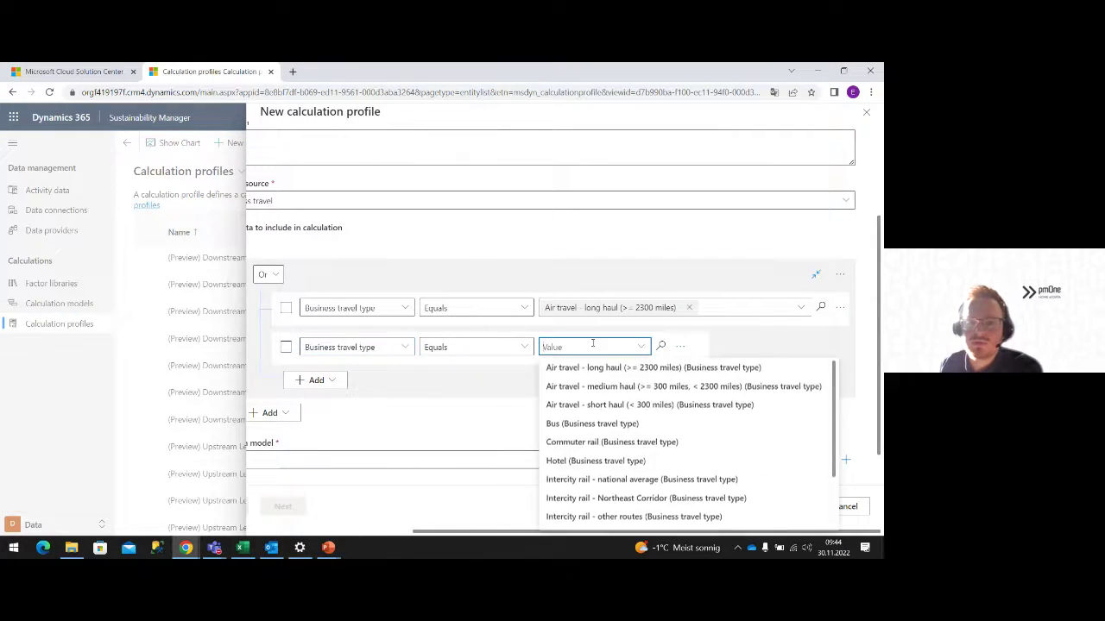
{"action": "left_click", "coordinate": [621, 386]}
- Add a third row to the Or group for Business travel type equal to Air travel - short haul (< 300 miles)
{"action": "left_click", "coordinate": [336, 380]}
{"action": "left_click", "coordinate": [334, 400]}
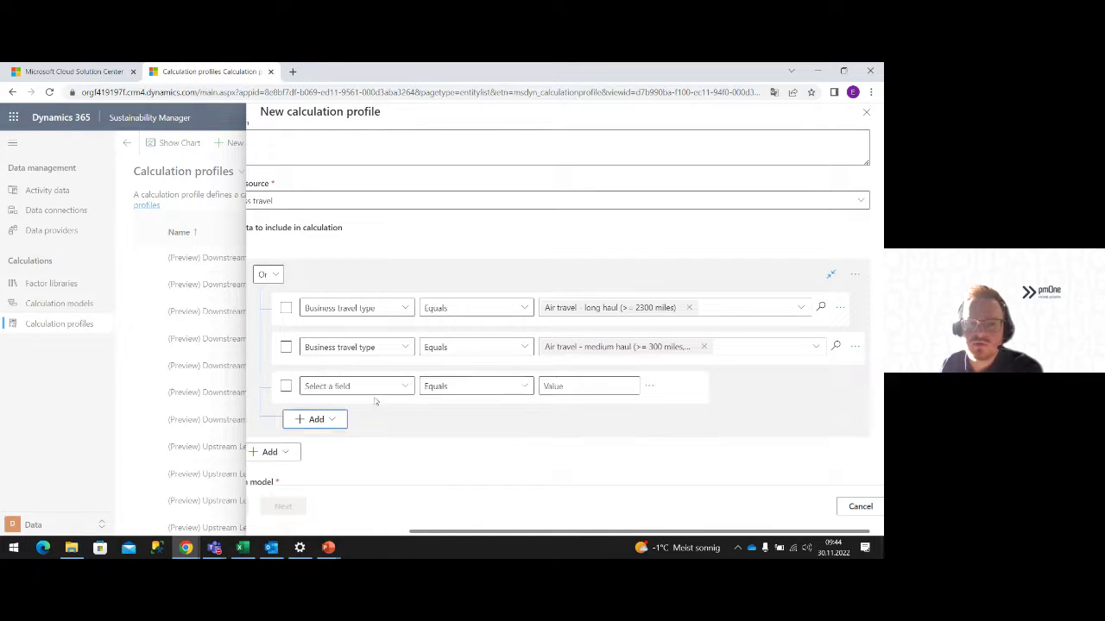
{"action": "left_click", "coordinate": [622, 386]}
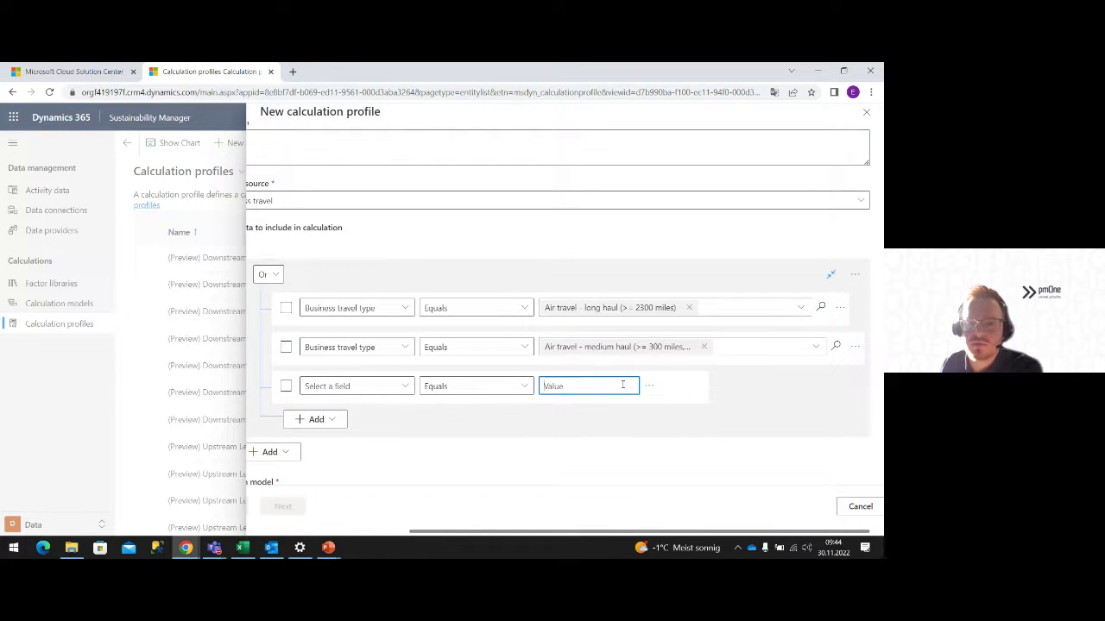
{"action": "left_click", "coordinate": [402, 388]}
{"action": "left_click", "coordinate": [468, 160]}
{"action": "left_click", "coordinate": [594, 385]}
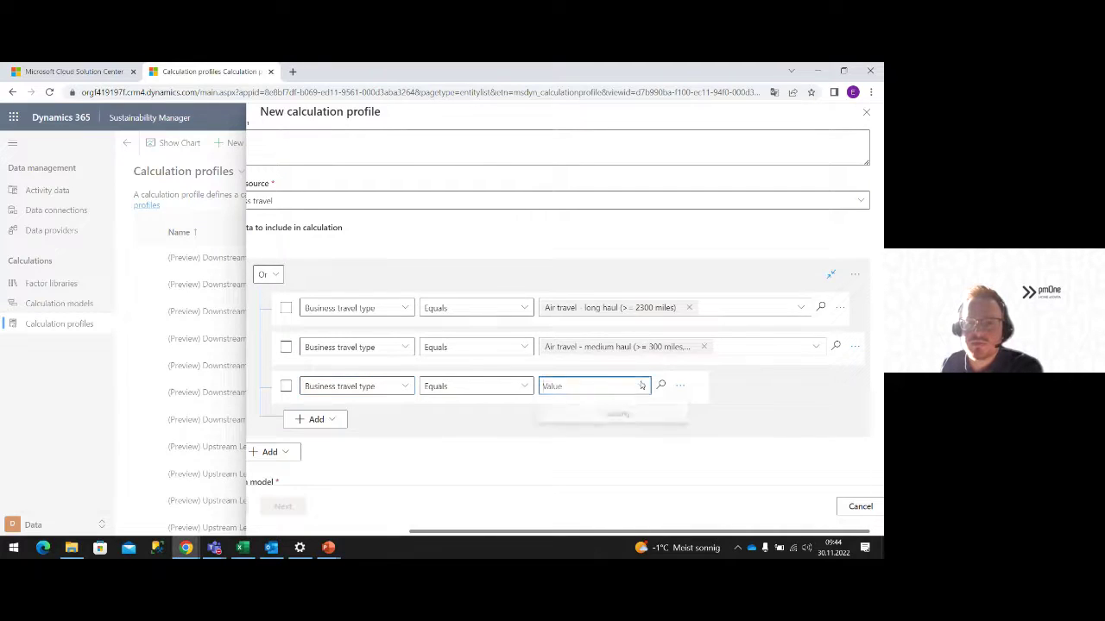
{"action": "left_click", "coordinate": [618, 250]}
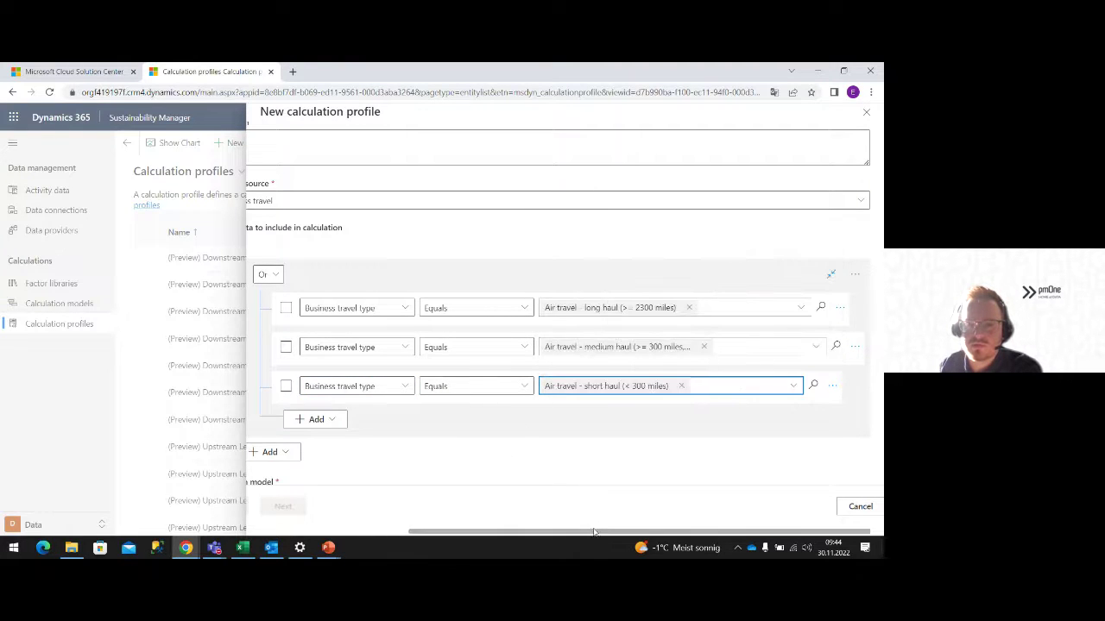
- Assign the Business Travel calculation model to the new calculation profile
{"action": "left_click_drag", "start_coordinate": [595, 533], "coordinate": [523, 532]}
{"action": "scroll", "coordinate": [479, 356], "scroll_direction": "down", "scroll_amount": 1}
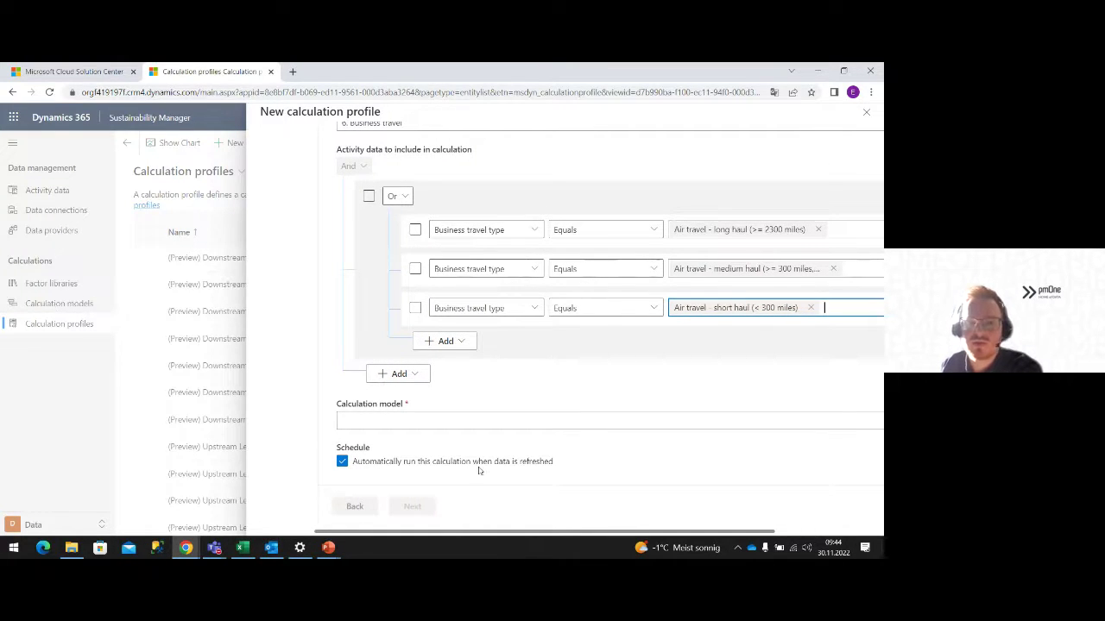
{"action": "left_click", "coordinate": [535, 424]}
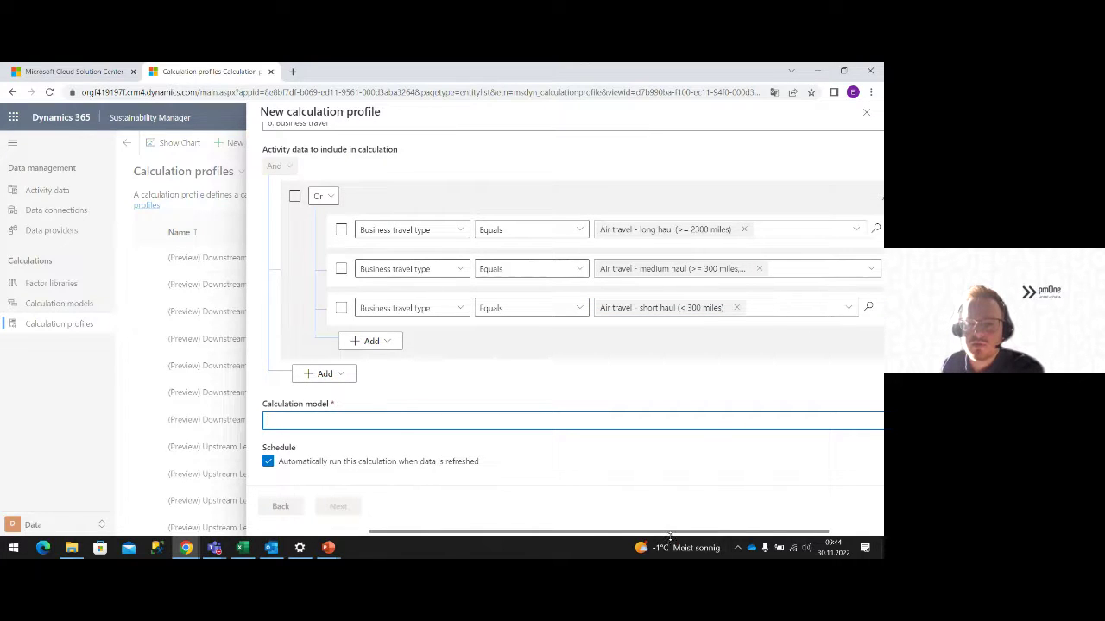
{"action": "left_click_drag", "start_coordinate": [671, 532], "coordinate": [720, 533]}
{"action": "left_click", "coordinate": [824, 421]}
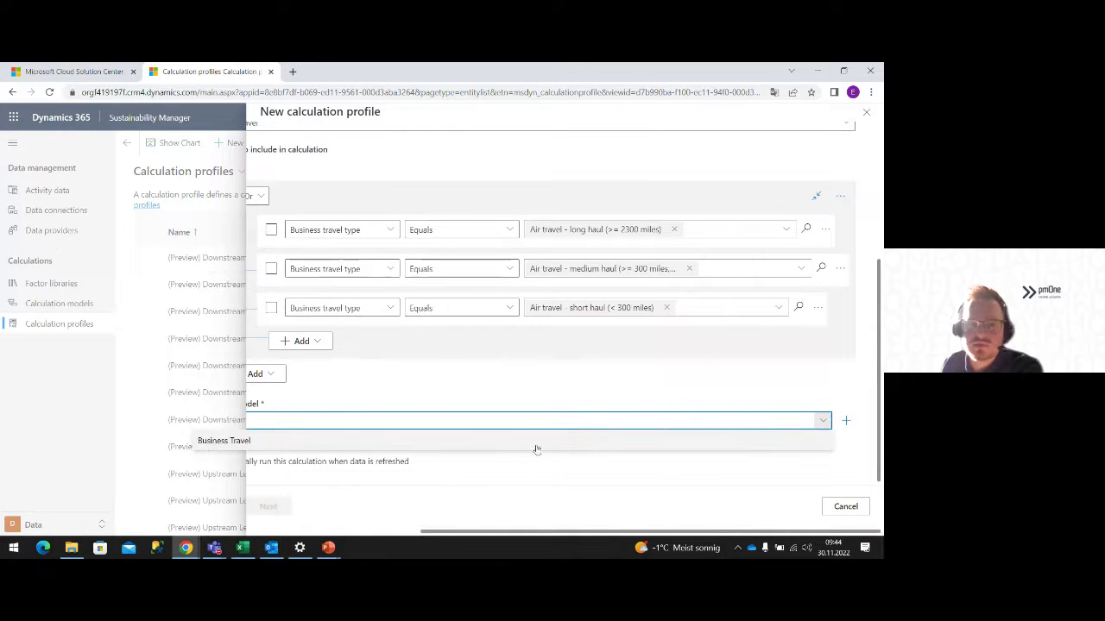
{"action": "left_click", "coordinate": [279, 439]}
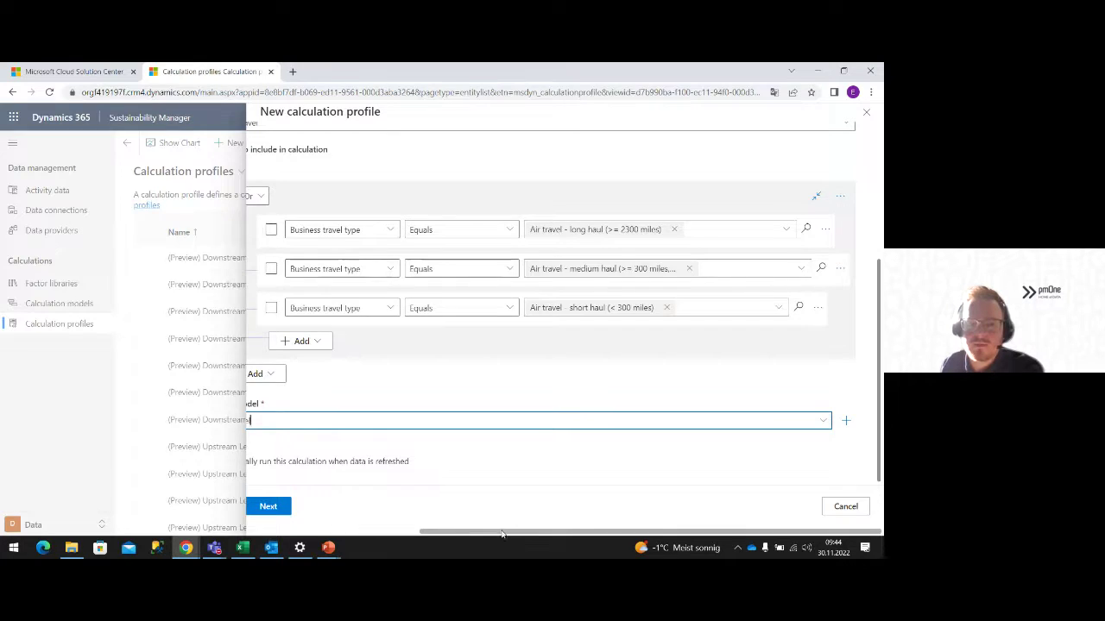
{"action": "left_click_drag", "start_coordinate": [499, 532], "coordinate": [378, 533]}
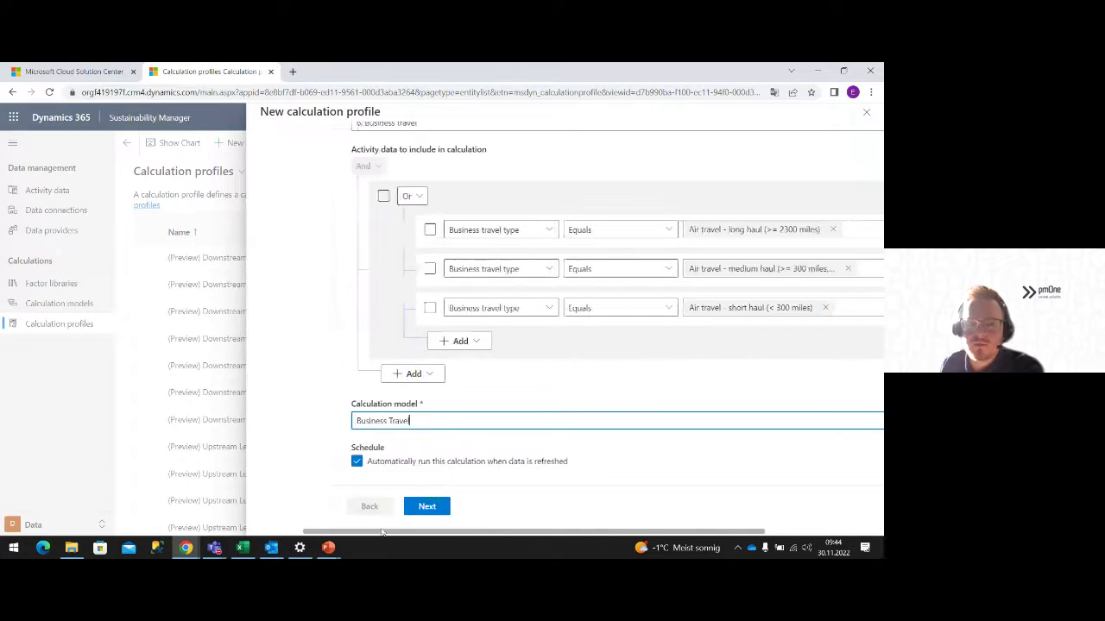
- Preview the new calculation profile's emissions for the first activity record, and discard the profile without saving
{"action": "left_click", "coordinate": [433, 507]}
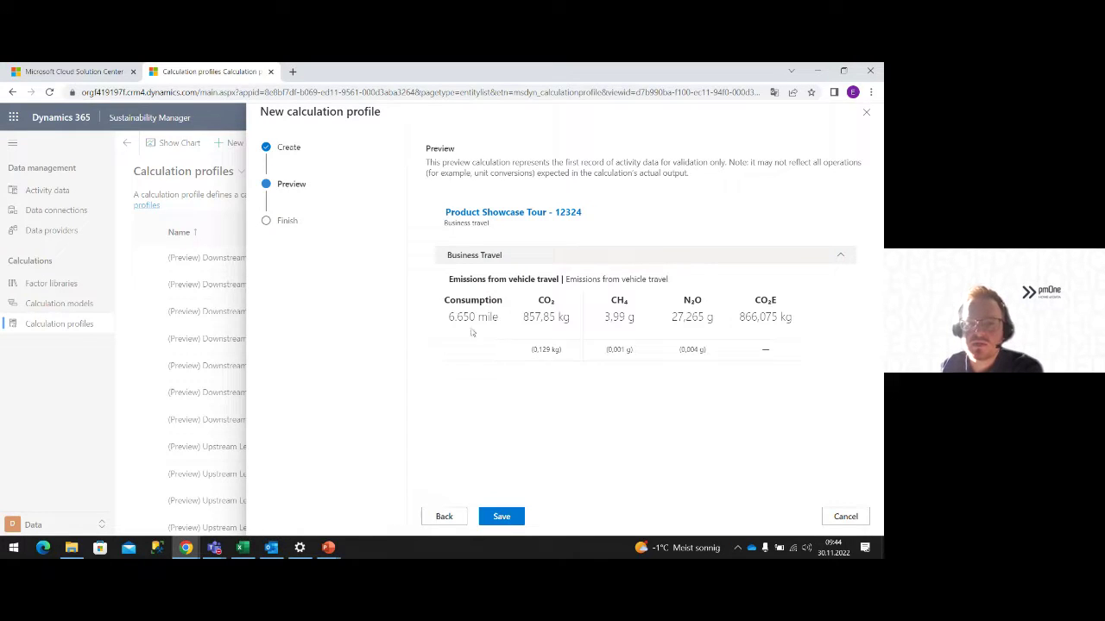
{"action": "left_click_drag", "start_coordinate": [448, 316], "coordinate": [479, 319]}
{"action": "left_click", "coordinate": [483, 317]}
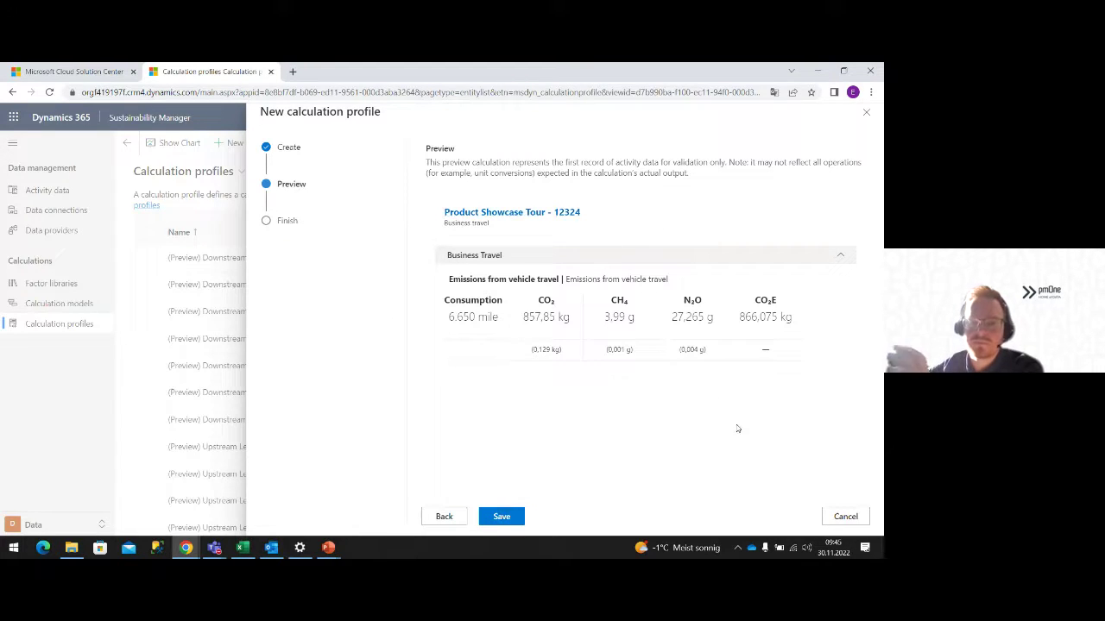
{"action": "left_click", "coordinate": [844, 516]}
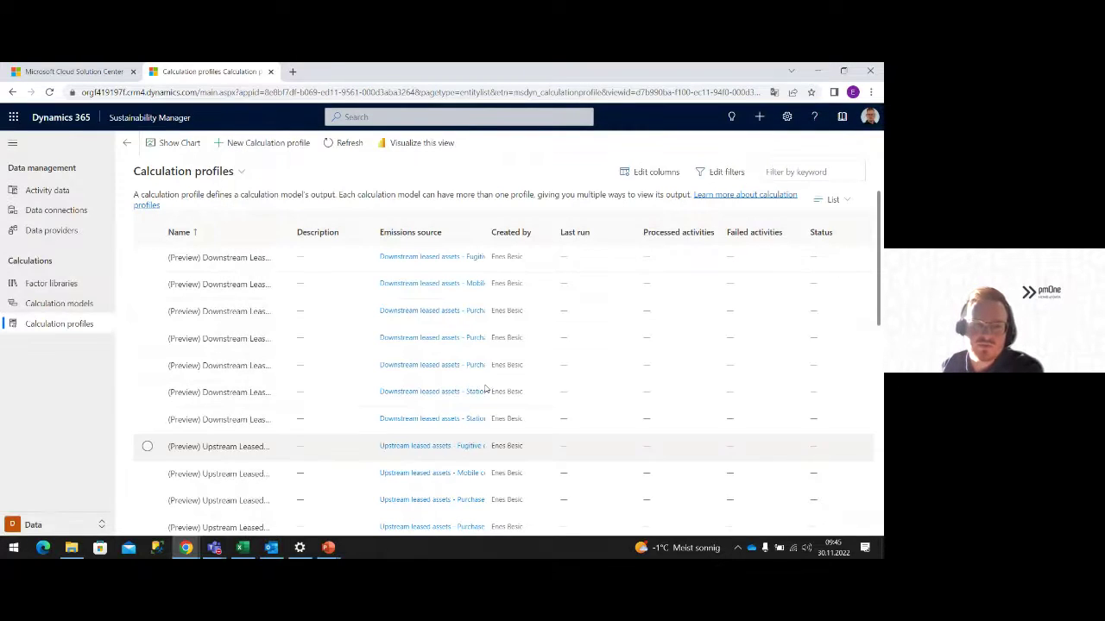
- Switch to the Analytics area and open the list of all emissions
{"action": "left_click", "coordinate": [37, 525]}
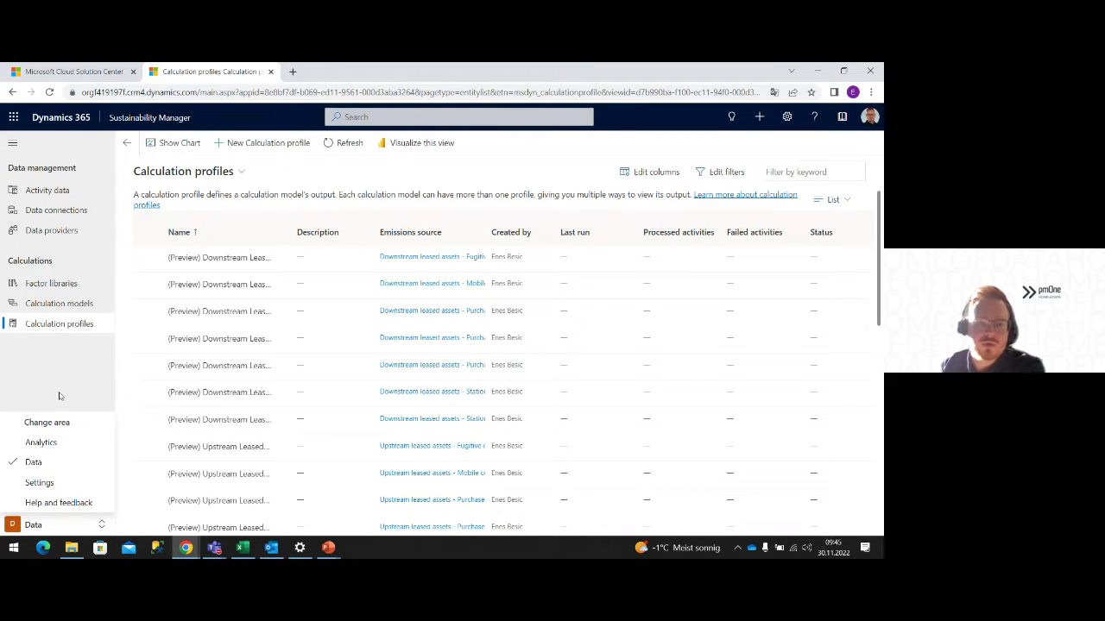
{"action": "left_click", "coordinate": [41, 442]}
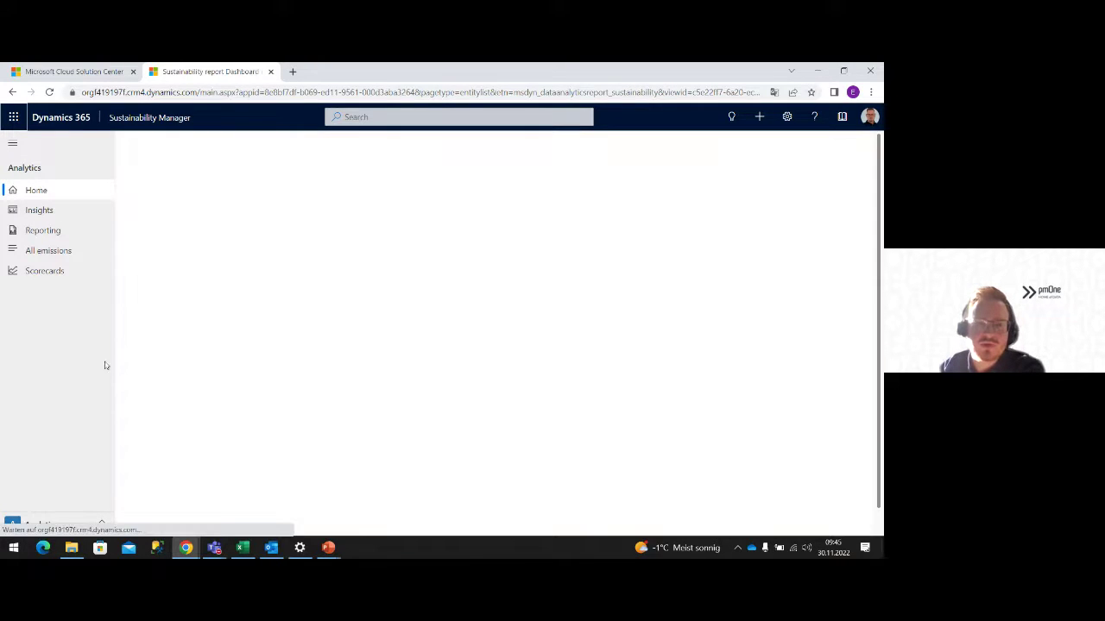
{"action": "left_click", "coordinate": [49, 251]}
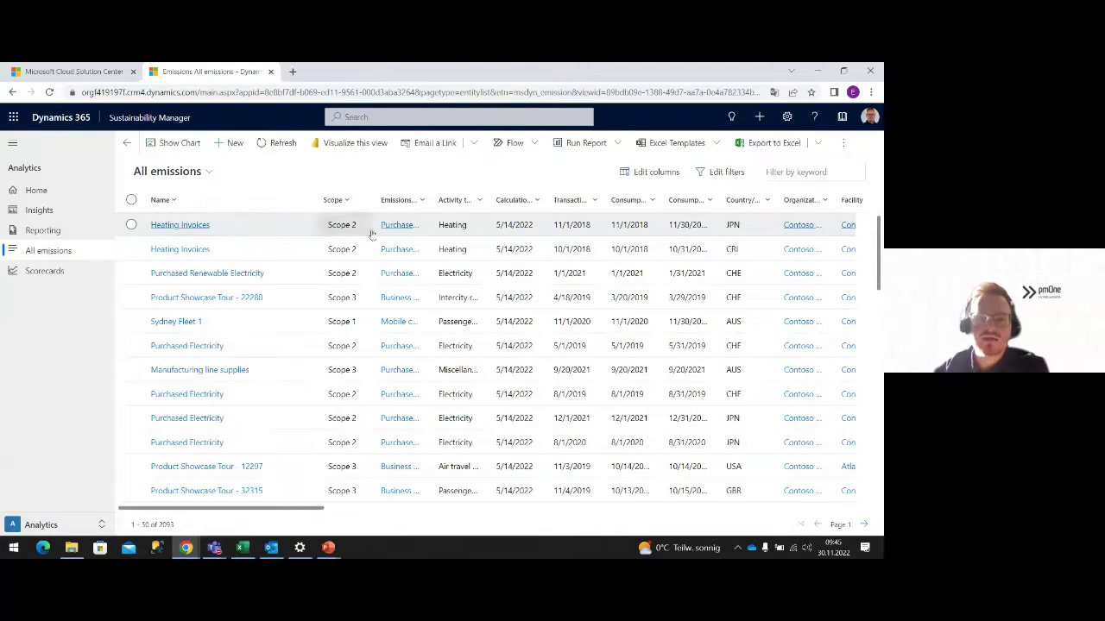
- Filter the emissions list to activity types containing "Air travel" and examine the CO₂, CH₄, N₂O and CO₂E columns
{"action": "left_click", "coordinate": [456, 200]}
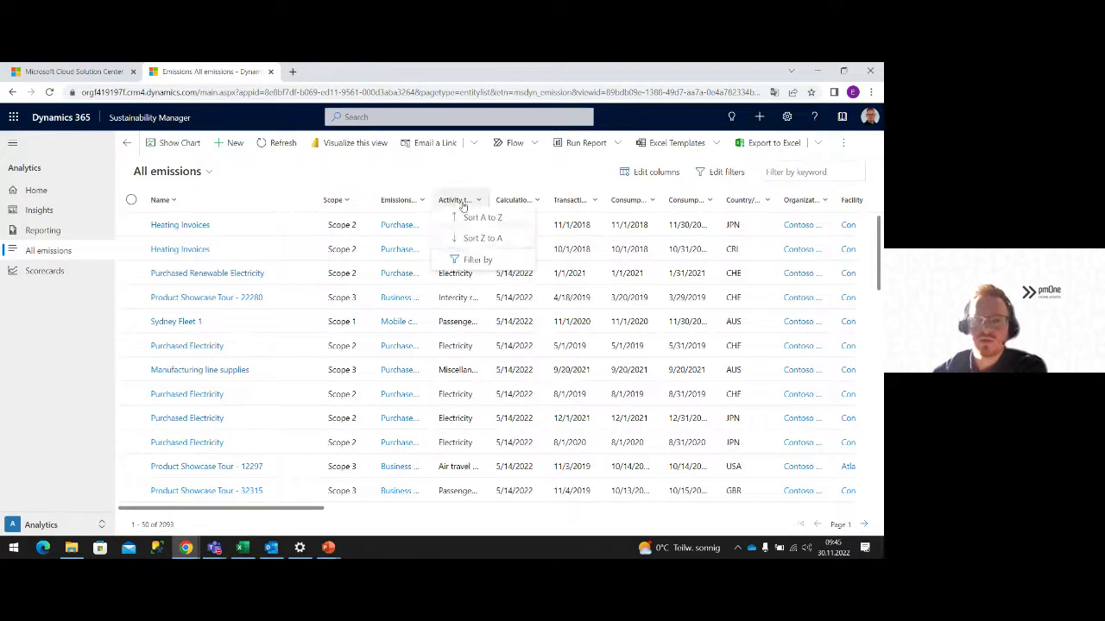
{"action": "left_click", "coordinate": [479, 256]}
{"action": "left_click", "coordinate": [501, 252]}
{"action": "left_click", "coordinate": [488, 312]}
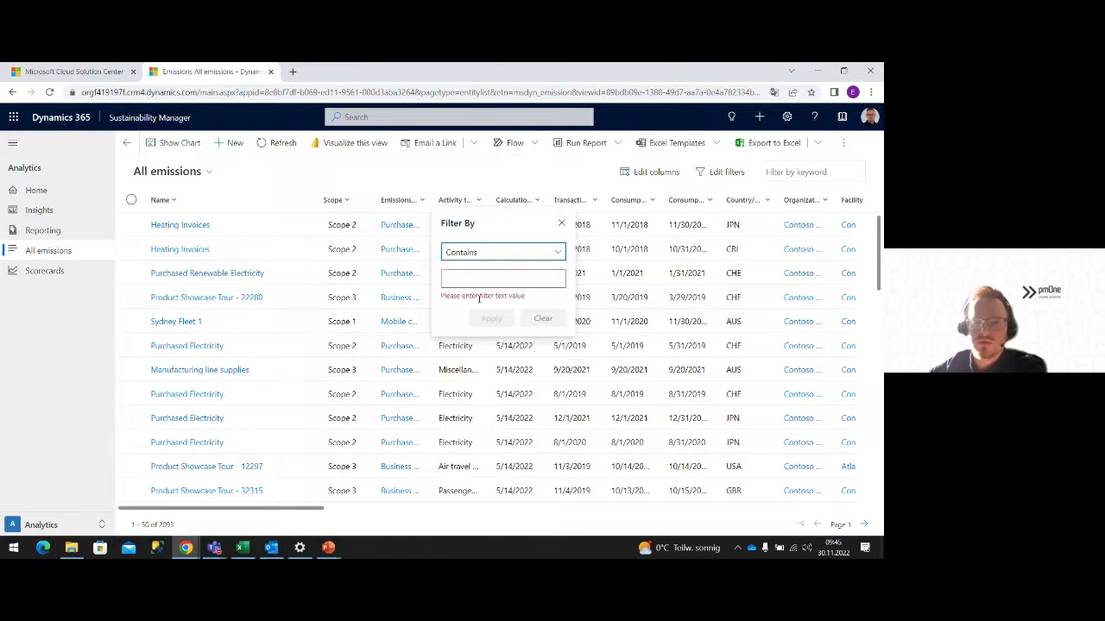
{"action": "left_click", "coordinate": [478, 274]}
{"action": "type", "text": "Air "}
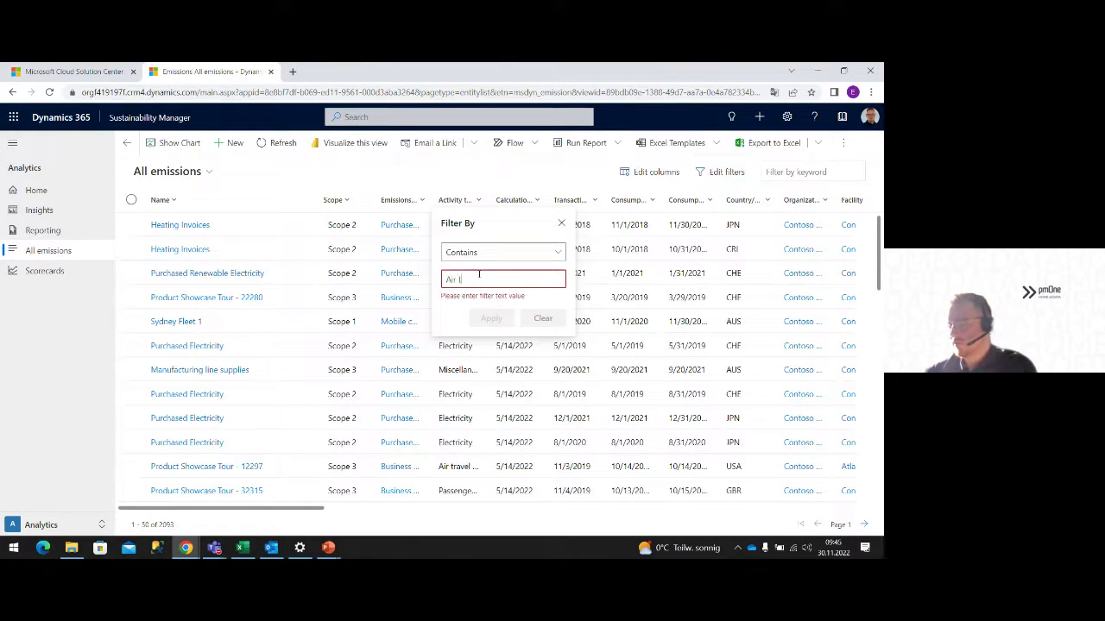
{"action": "type", "text": "travel"}
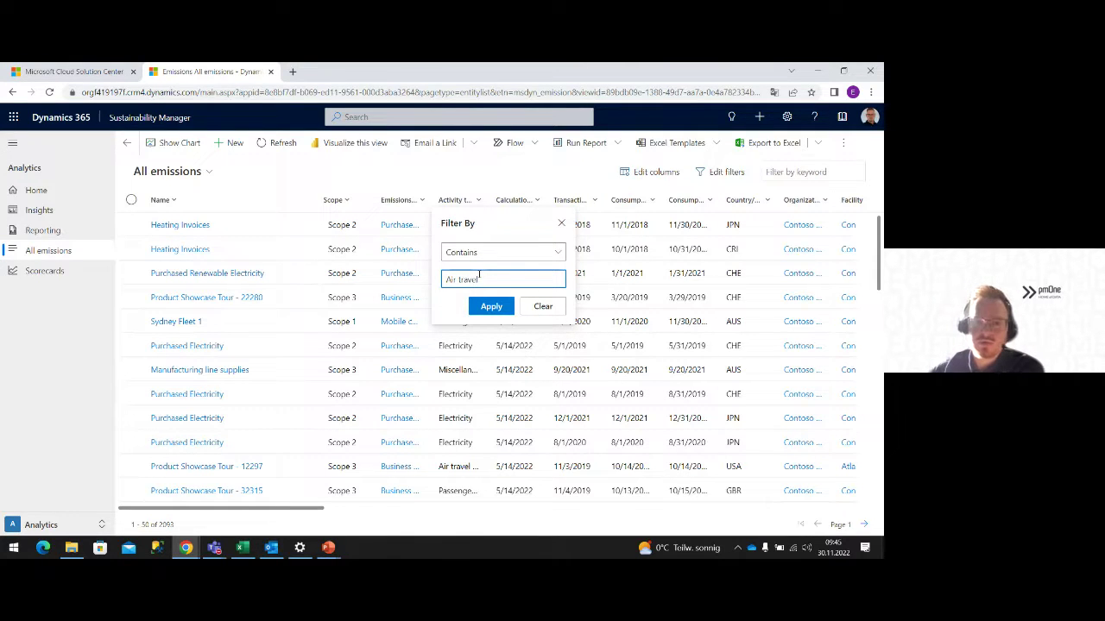
{"action": "left_click", "coordinate": [491, 305]}
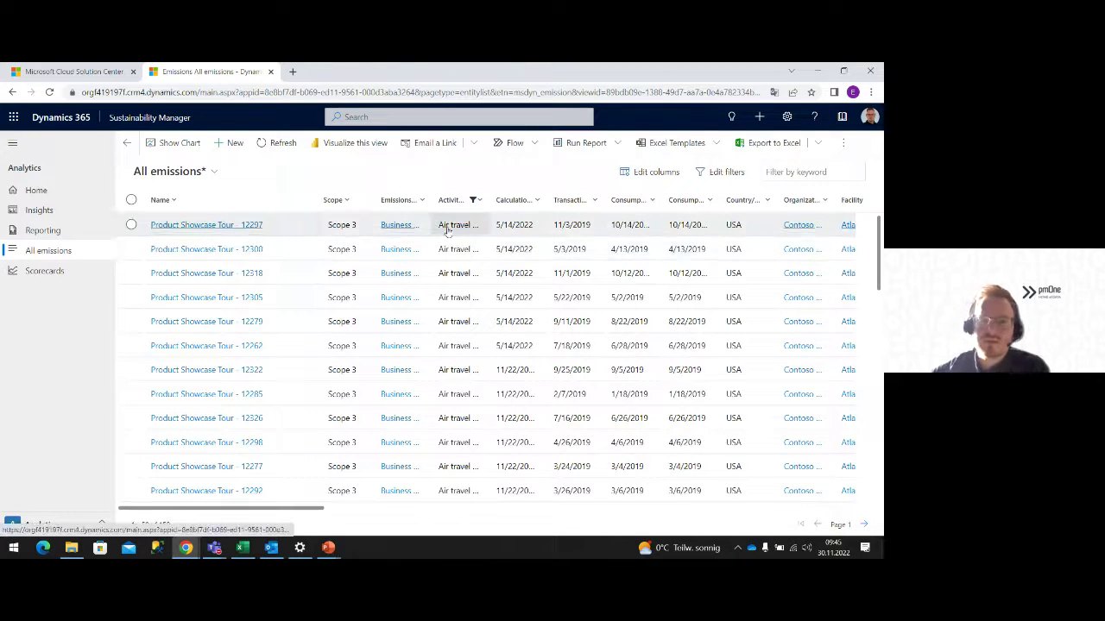
{"action": "left_click_drag", "start_coordinate": [286, 511], "coordinate": [499, 474]}
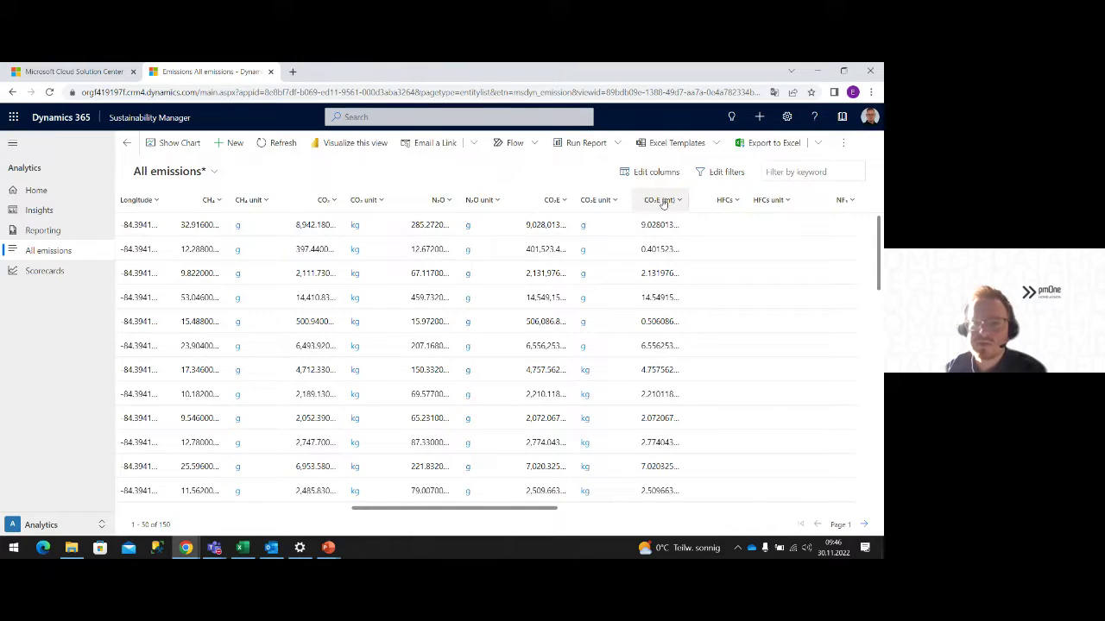
- Open the Analytics home dashboard with the sustainability overview, and switch to Microsoft Teams
{"action": "left_click", "coordinate": [59, 193]}
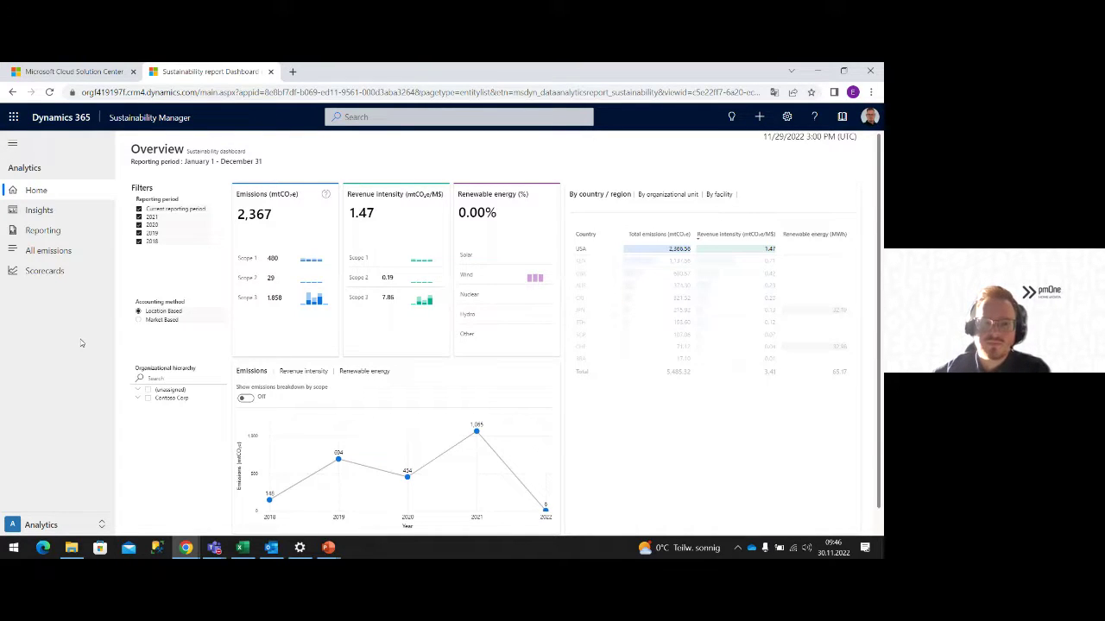
{"action": "left_click", "coordinate": [214, 547]}
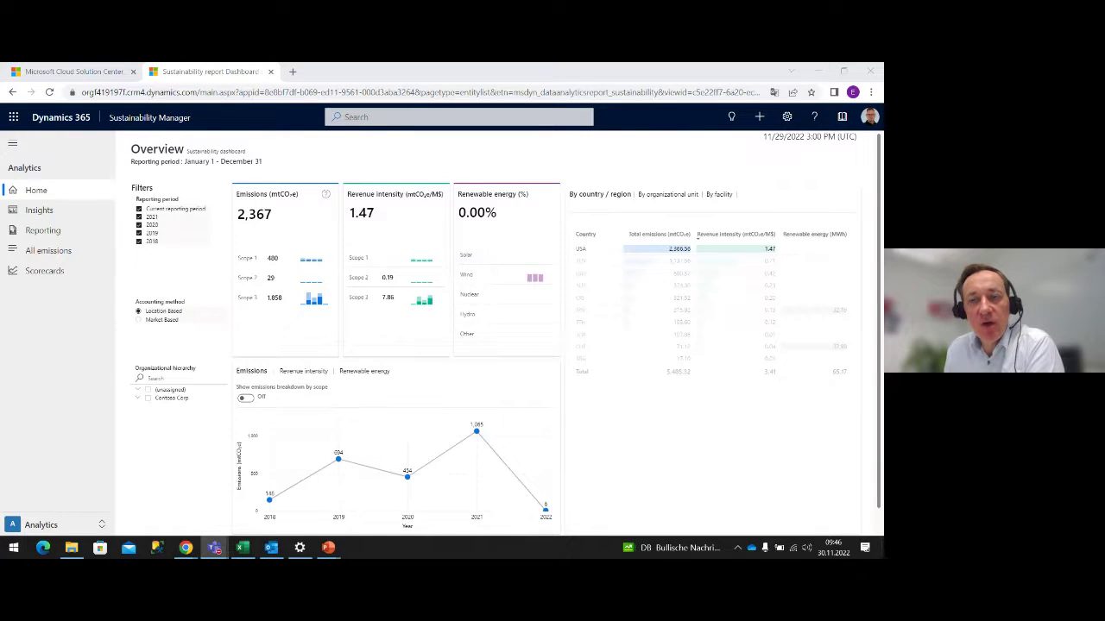
{"action": "key", "text": "alt+Tab"}
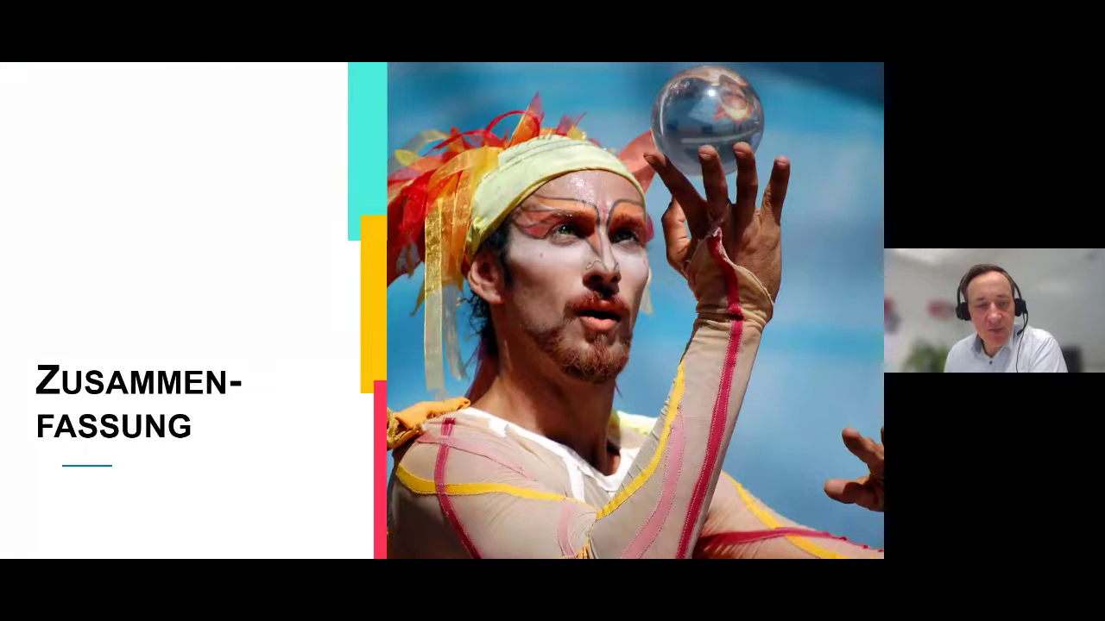